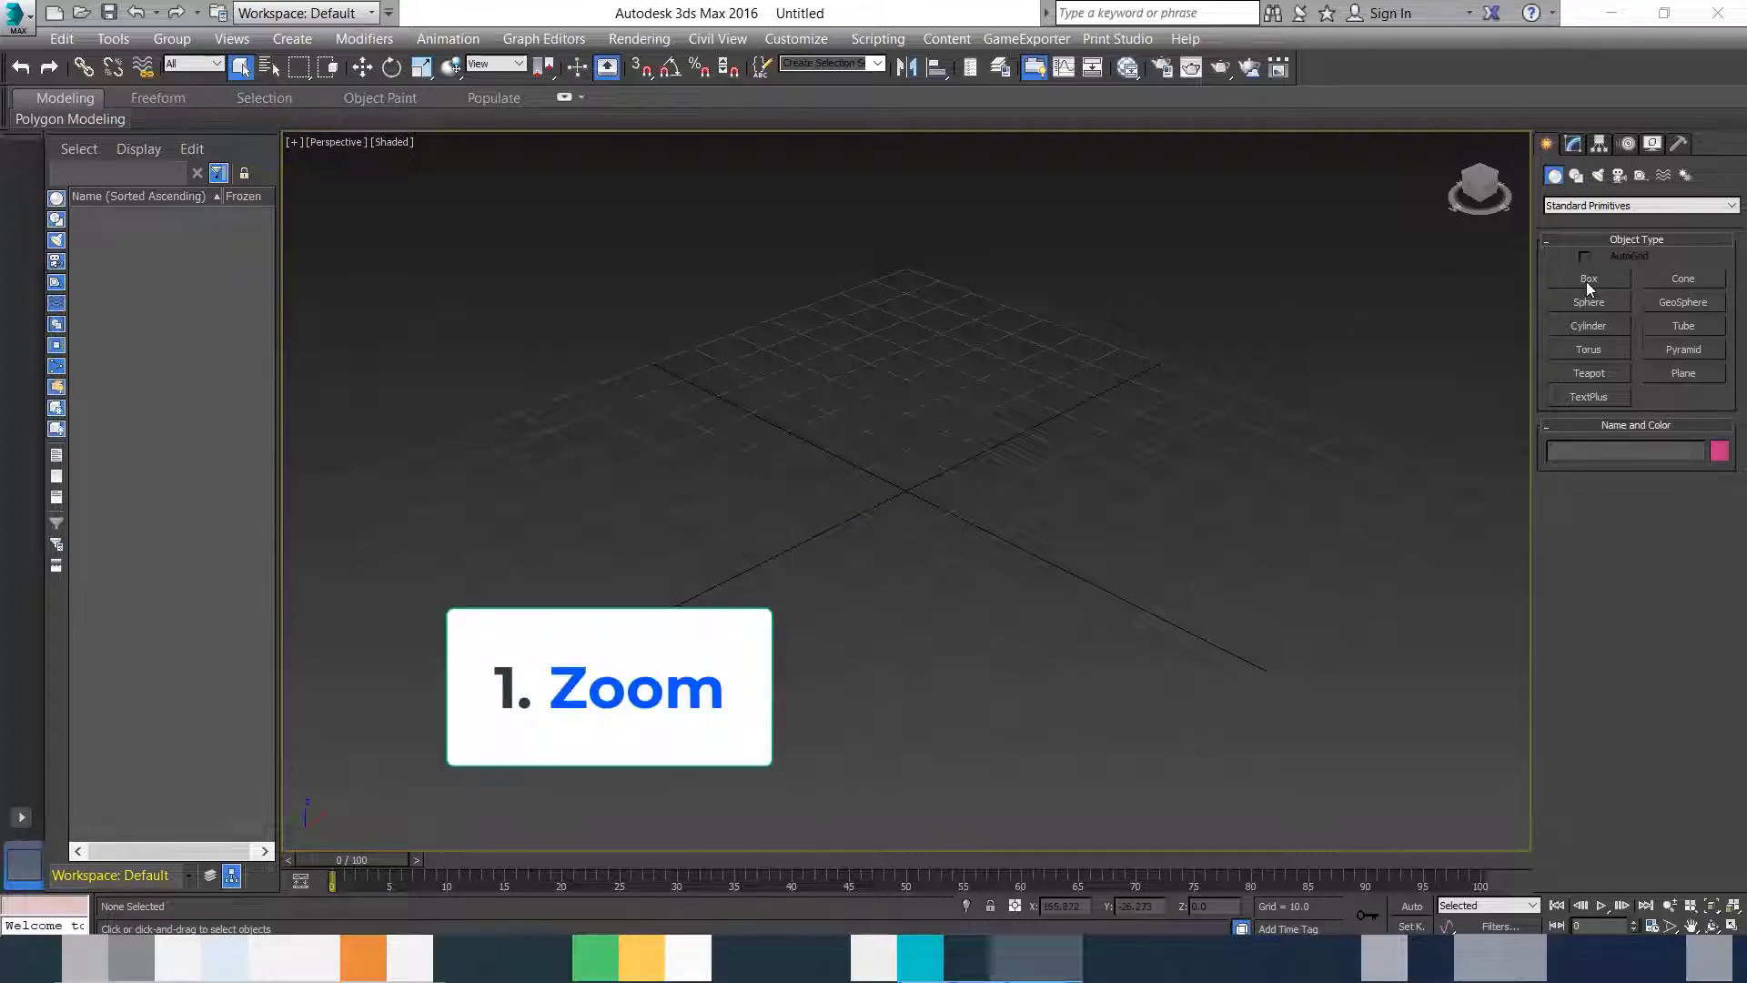
# Step: Create a cube-shaped Box primitive, Box001, at the grid centre and finish creation
pyautogui.click(1588, 287)
pyautogui.moveTo(828, 483); pyautogui.dragTo(986, 487)
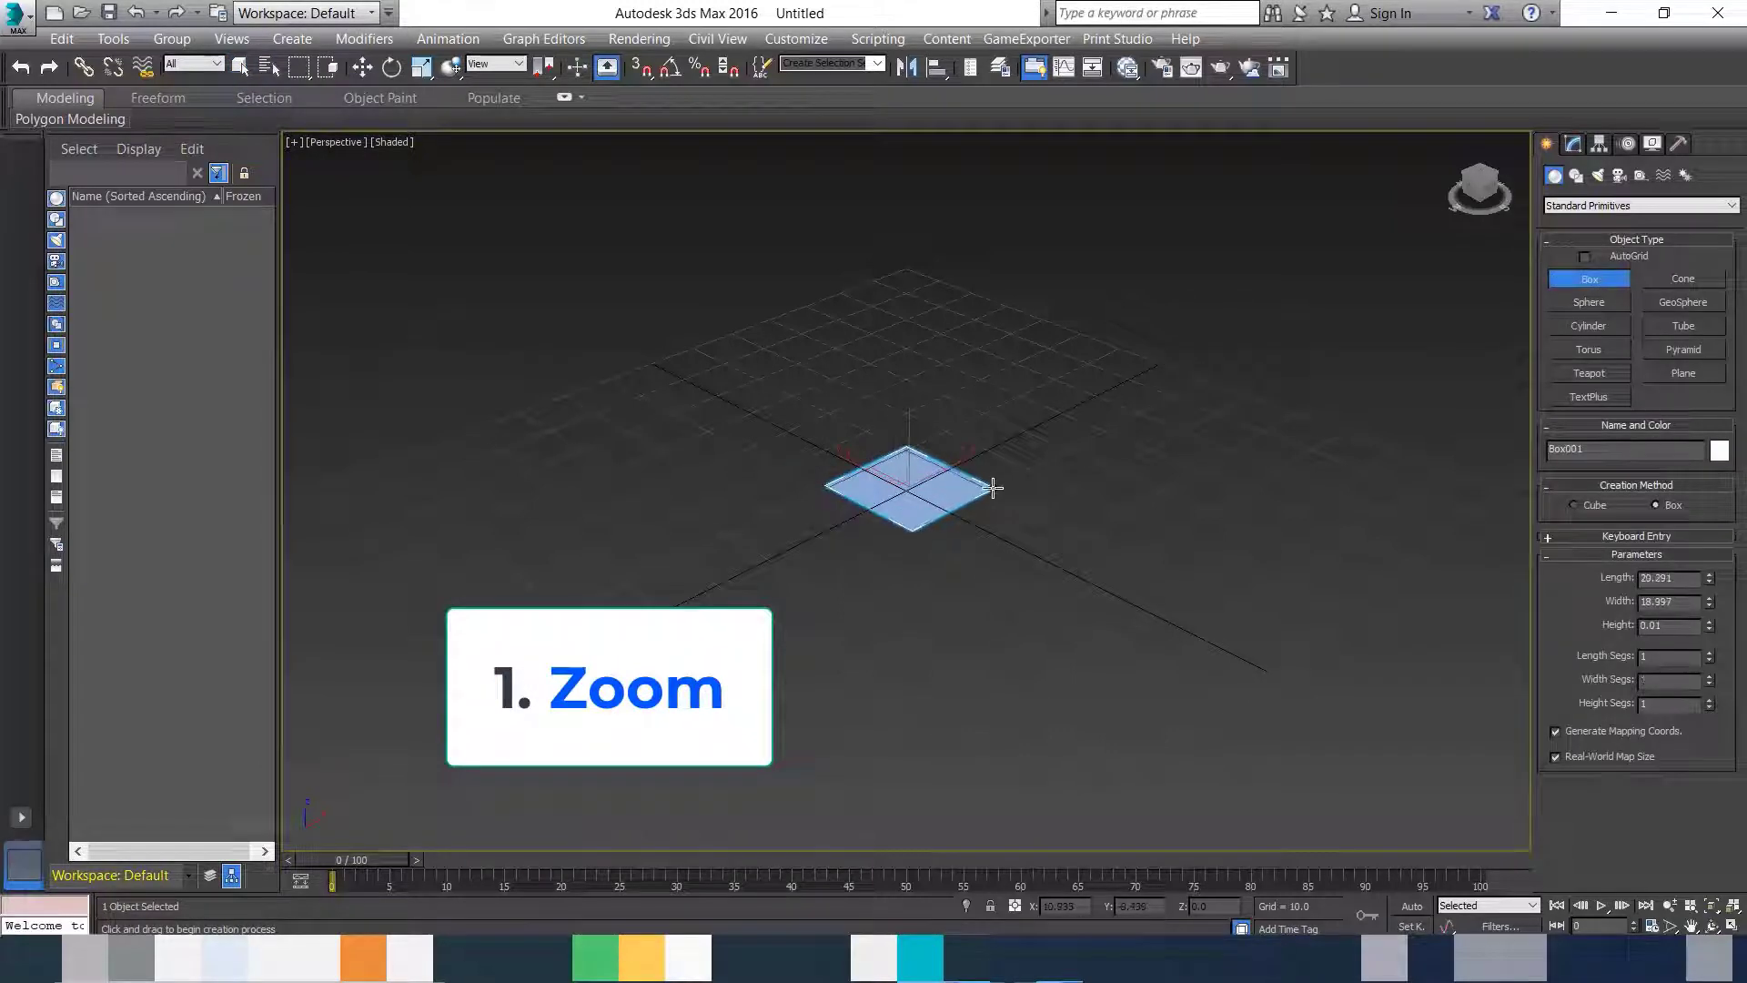
pyautogui.click(968, 380)
pyautogui.rightClick(1047, 305)
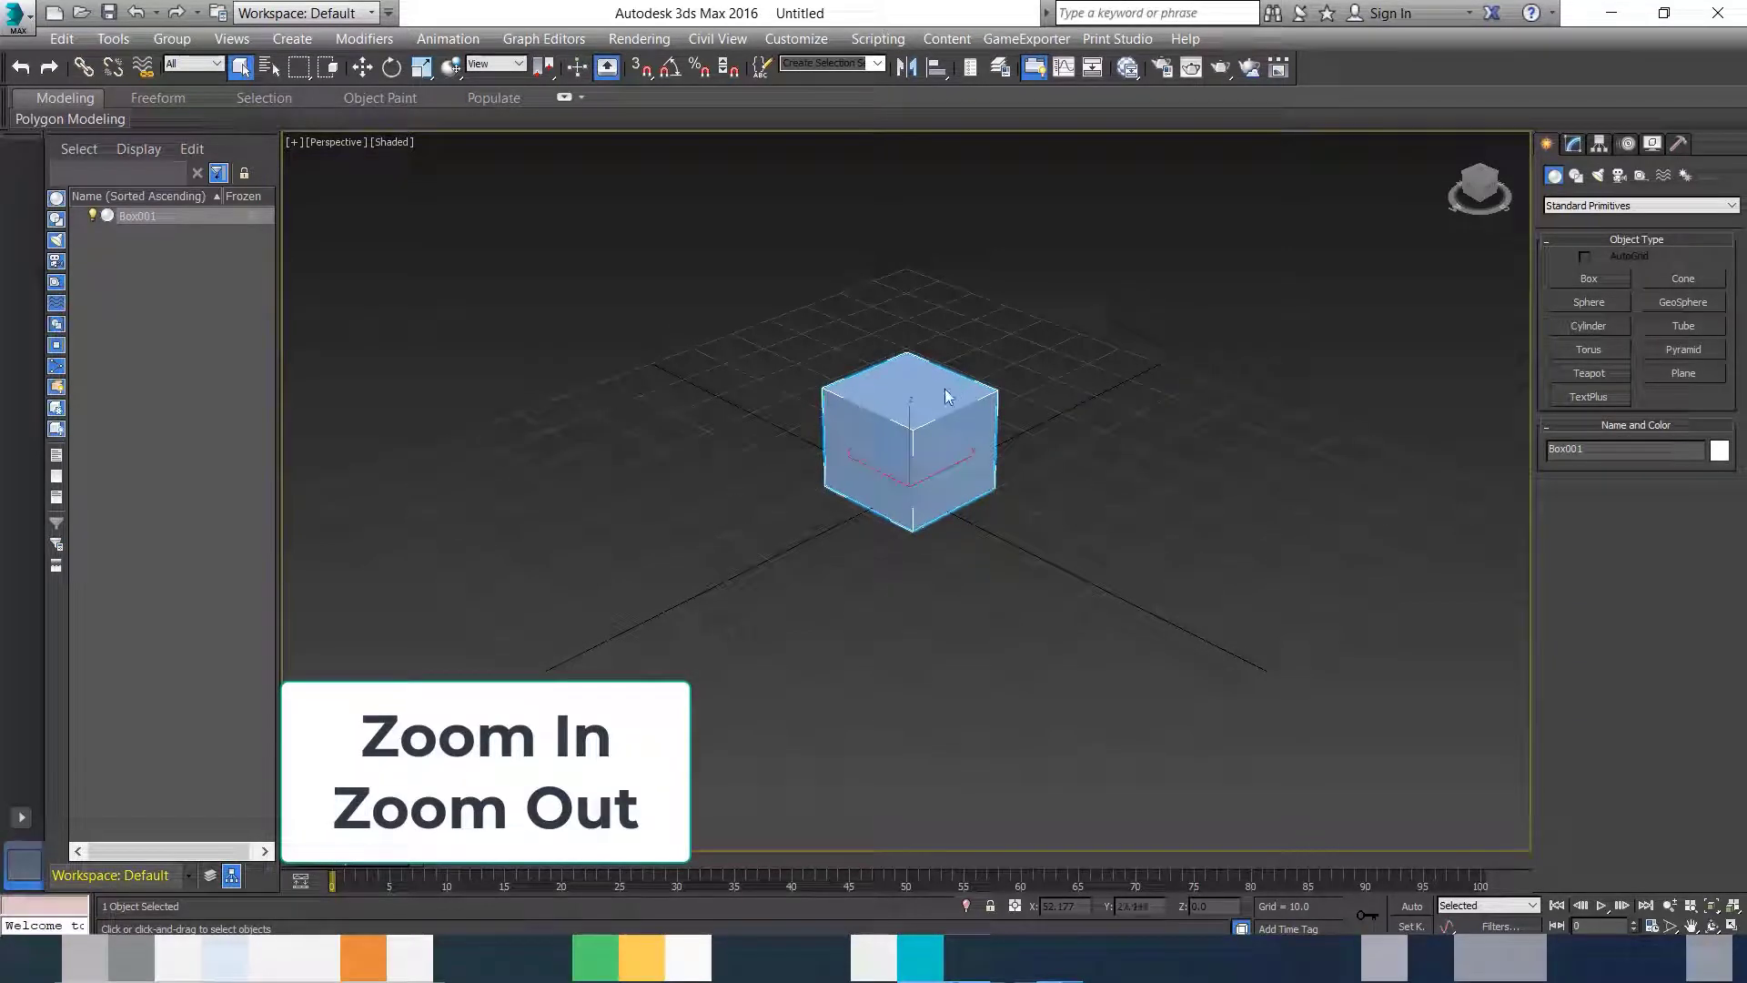
# Step: Wheel-zoom the Perspective view in and out on Box001, ending slightly closer than before
pyautogui.scroll(2, 903, 429)
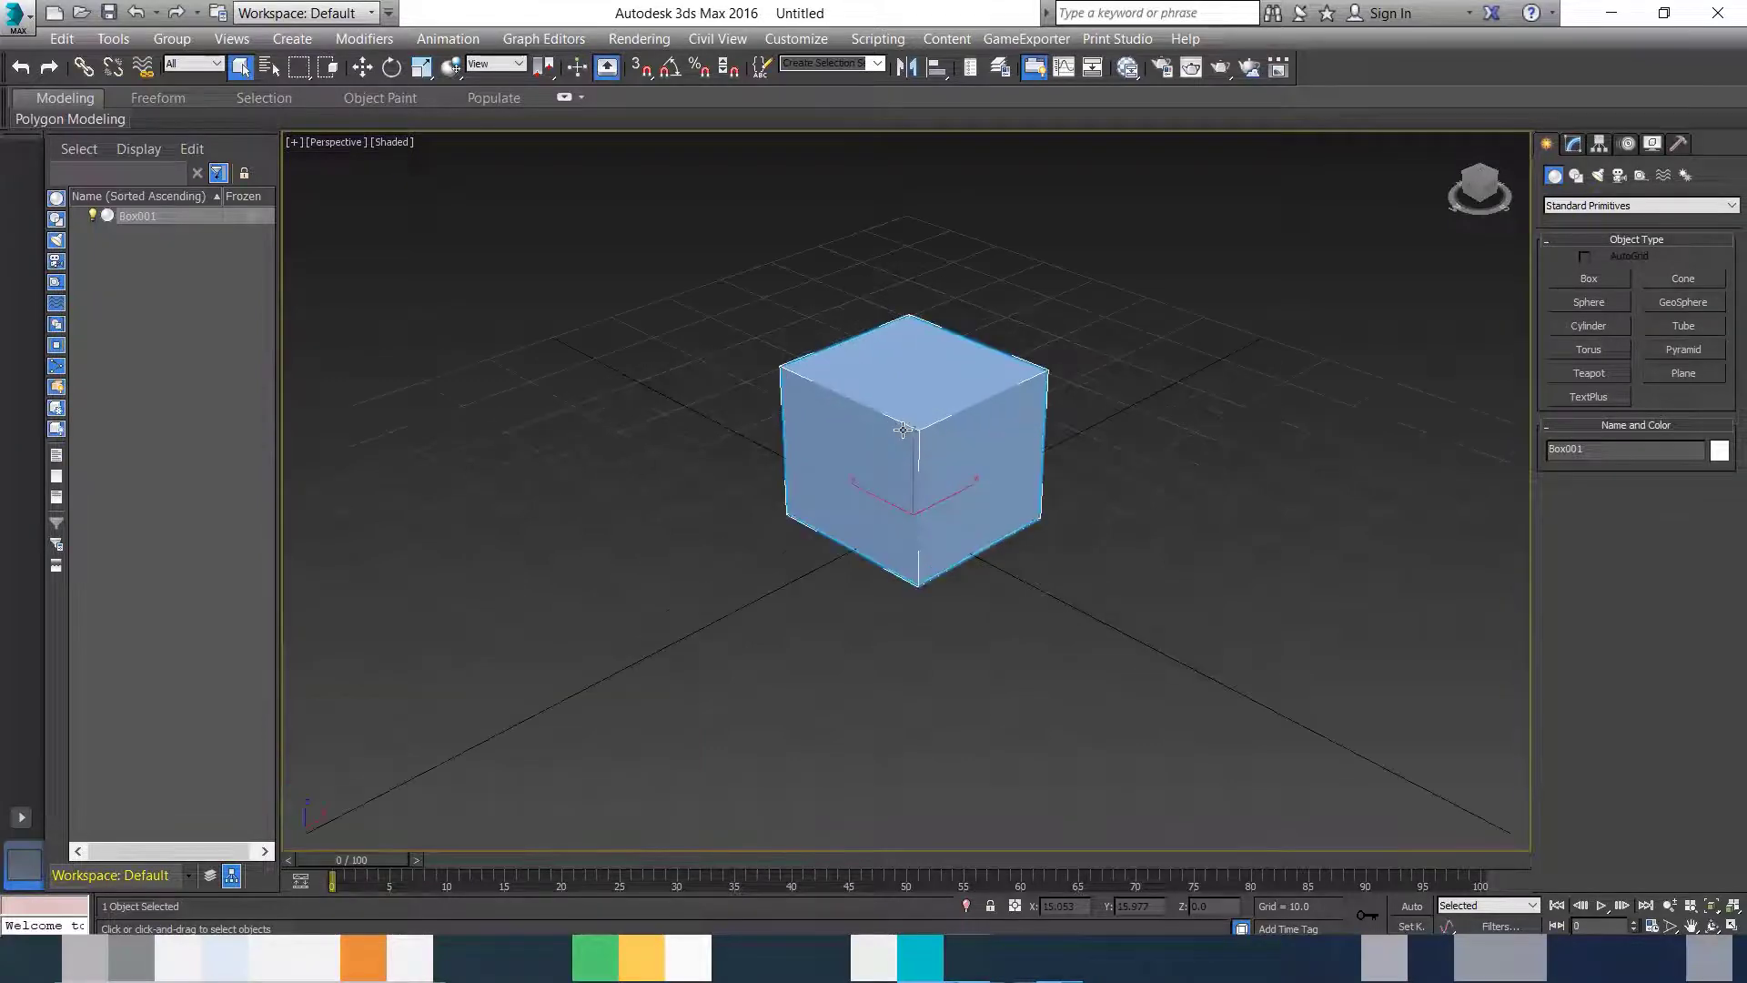
pyautogui.scroll(2, 902, 429)
pyautogui.scroll(3, 943, 420)
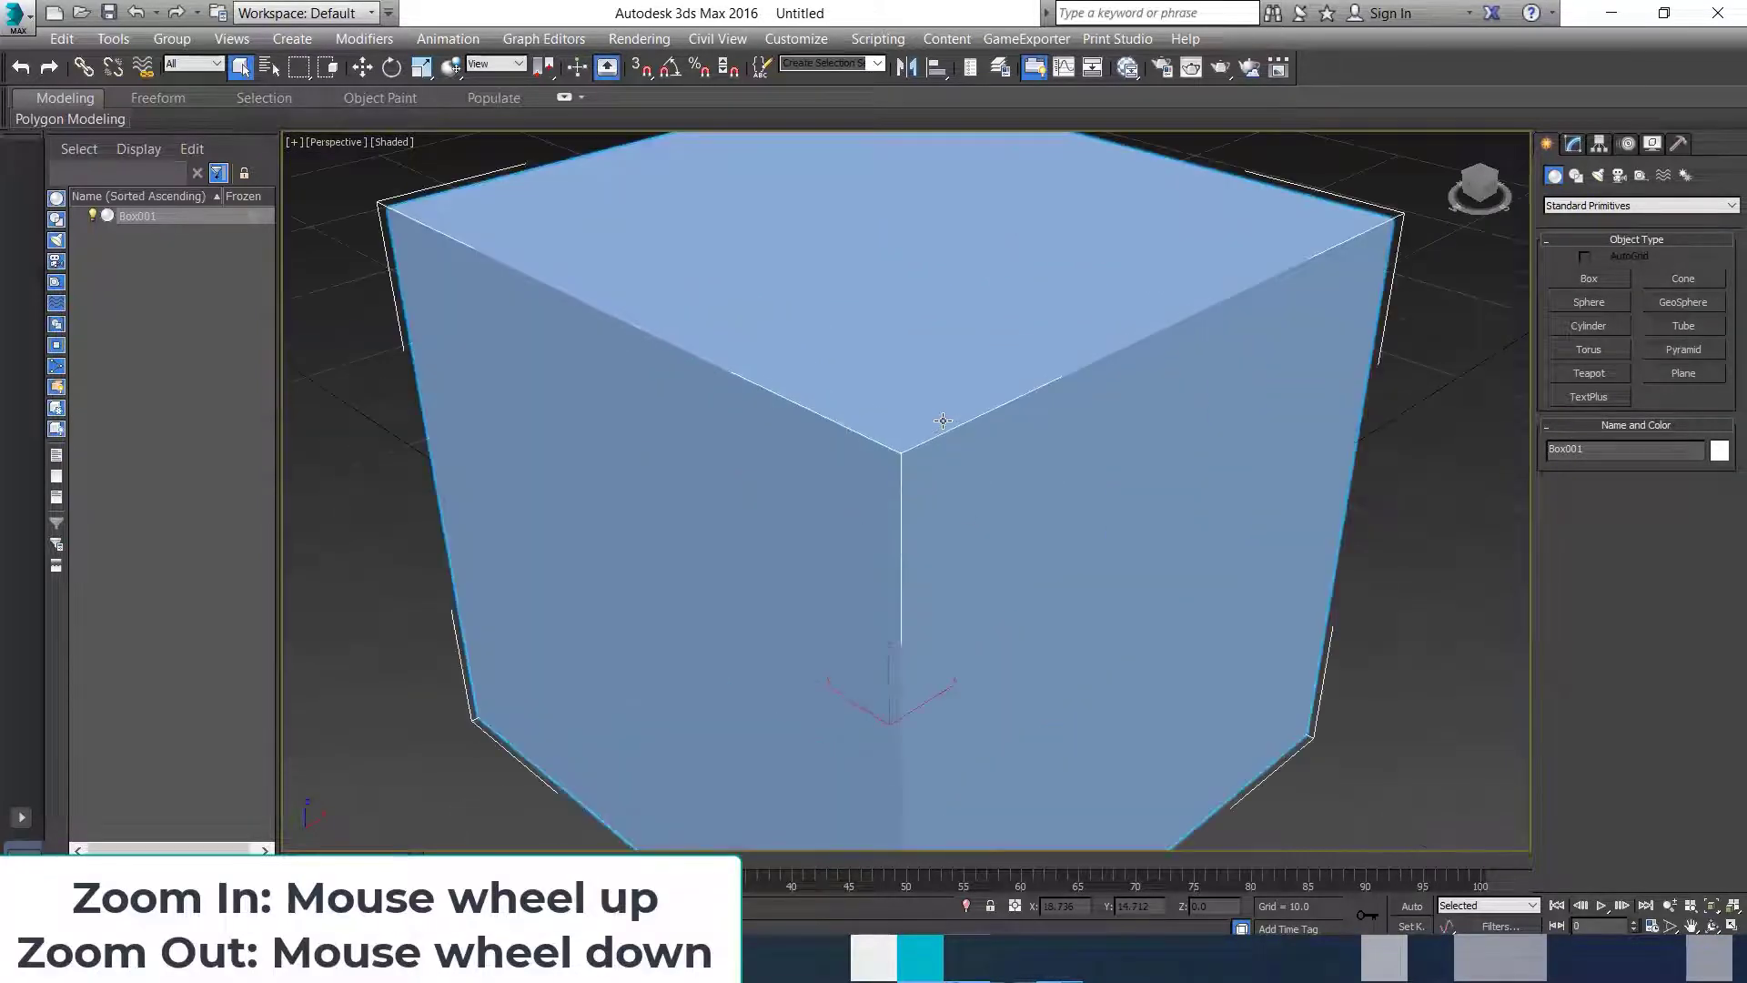
pyautogui.scroll(-3, 943, 421)
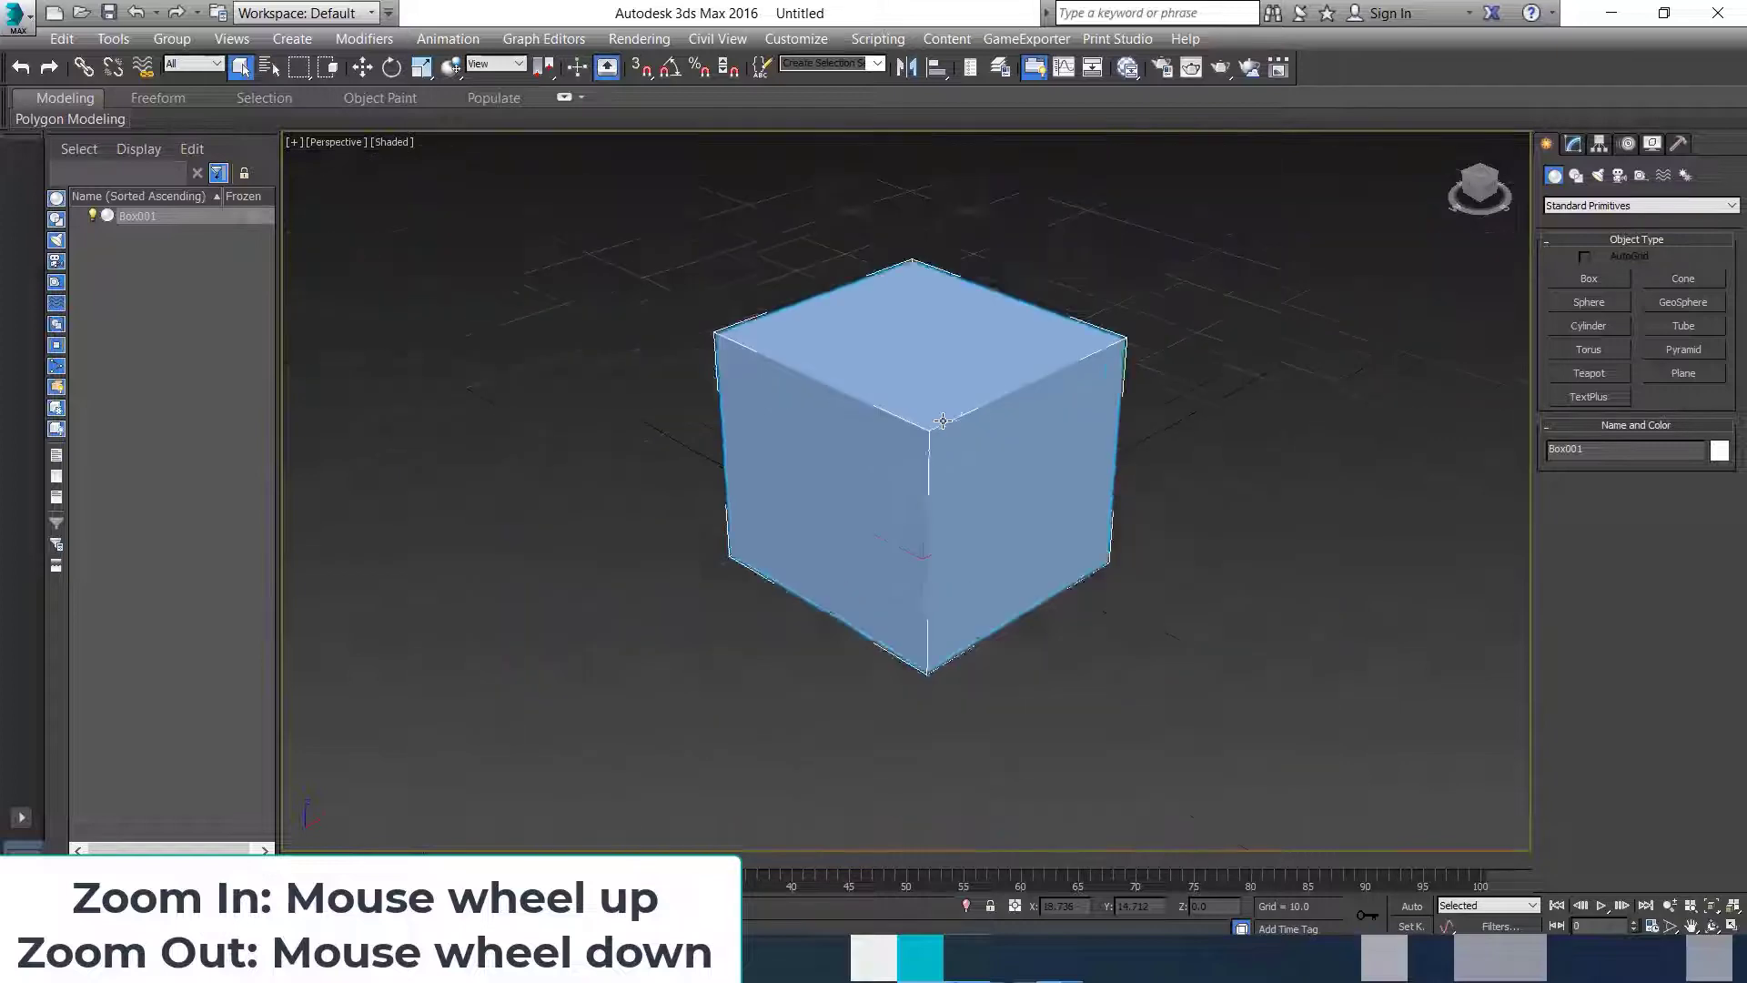
pyautogui.scroll(-2, 942, 420)
pyautogui.scroll(-2, 943, 420)
pyautogui.scroll(-2, 942, 420)
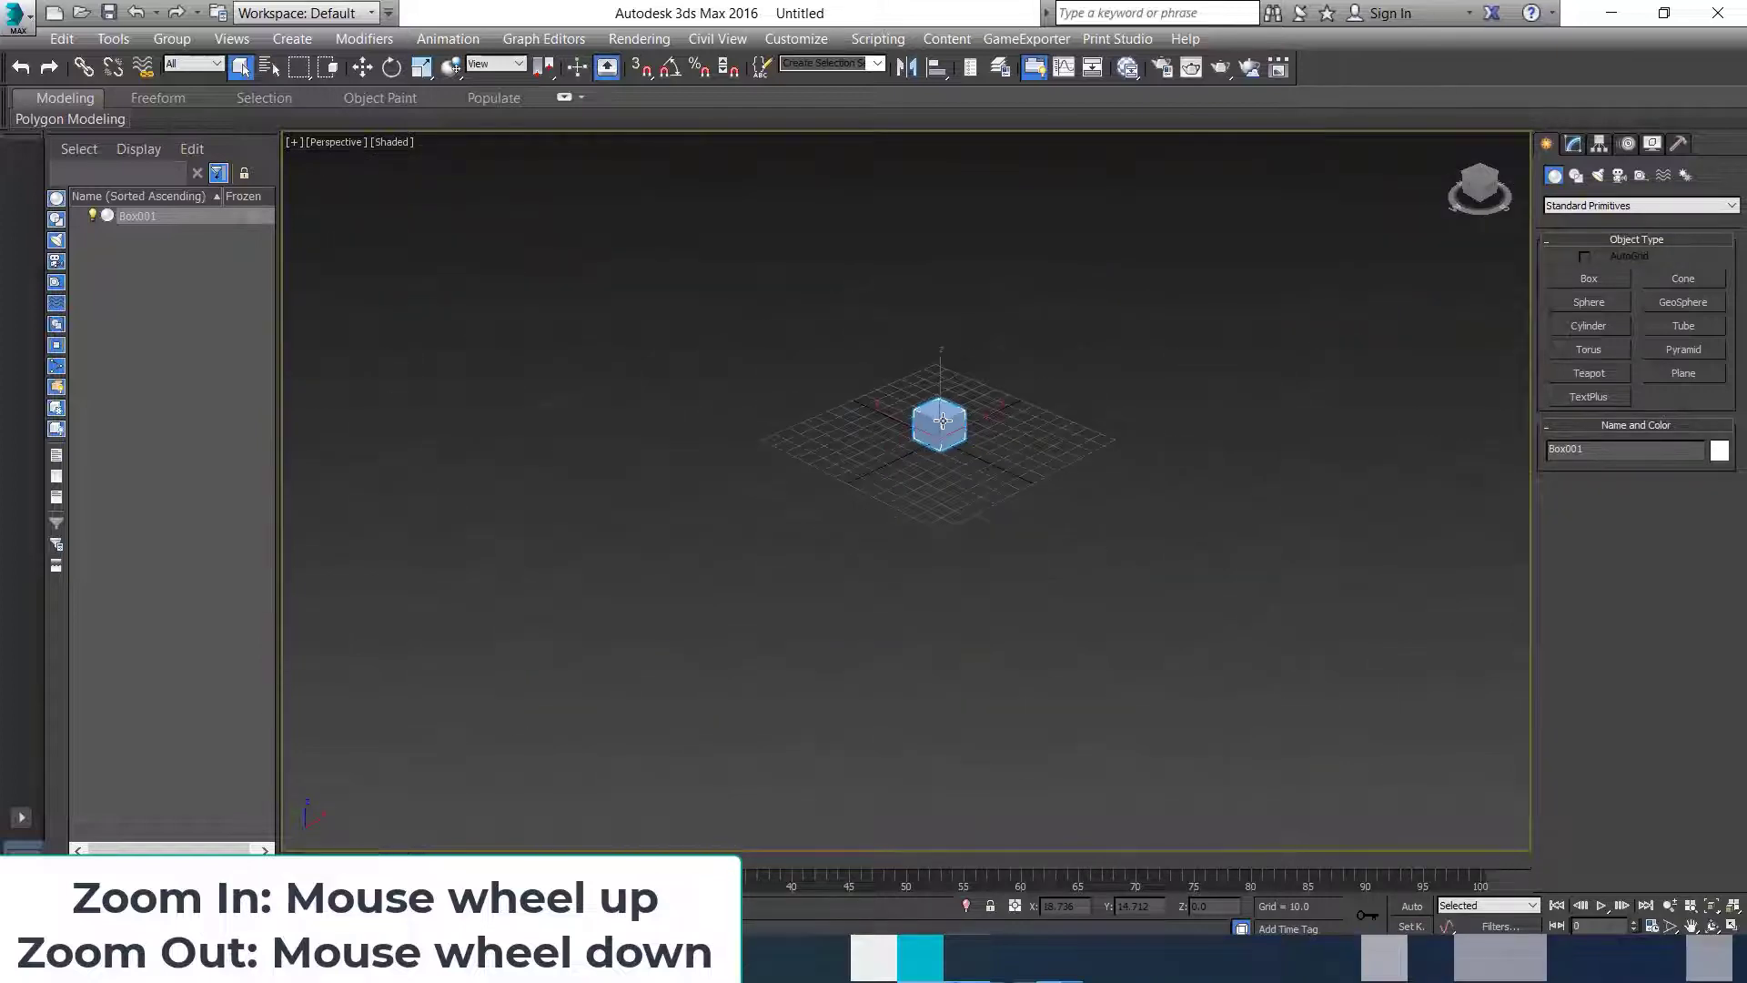
pyautogui.scroll(2, 943, 420)
pyautogui.scroll(3, 942, 421)
pyautogui.scroll(2, 942, 421)
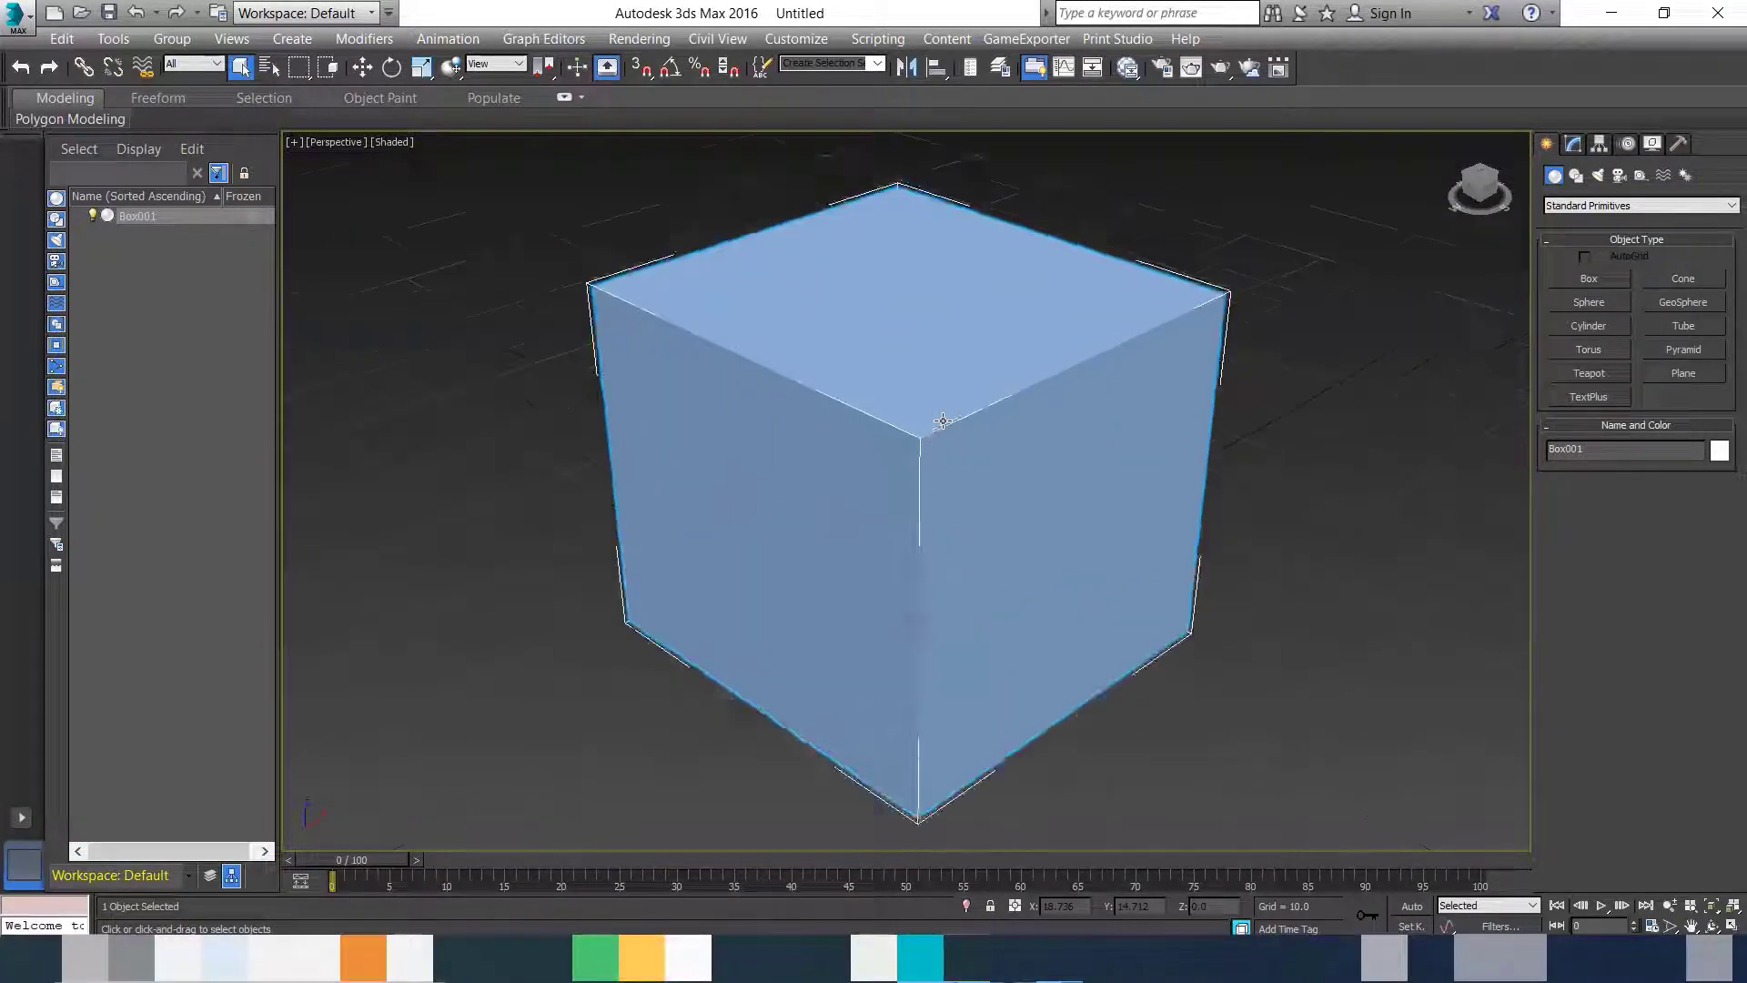
pyautogui.scroll(2, 942, 421)
pyautogui.scroll(-4, 942, 421)
pyautogui.scroll(-2, 943, 420)
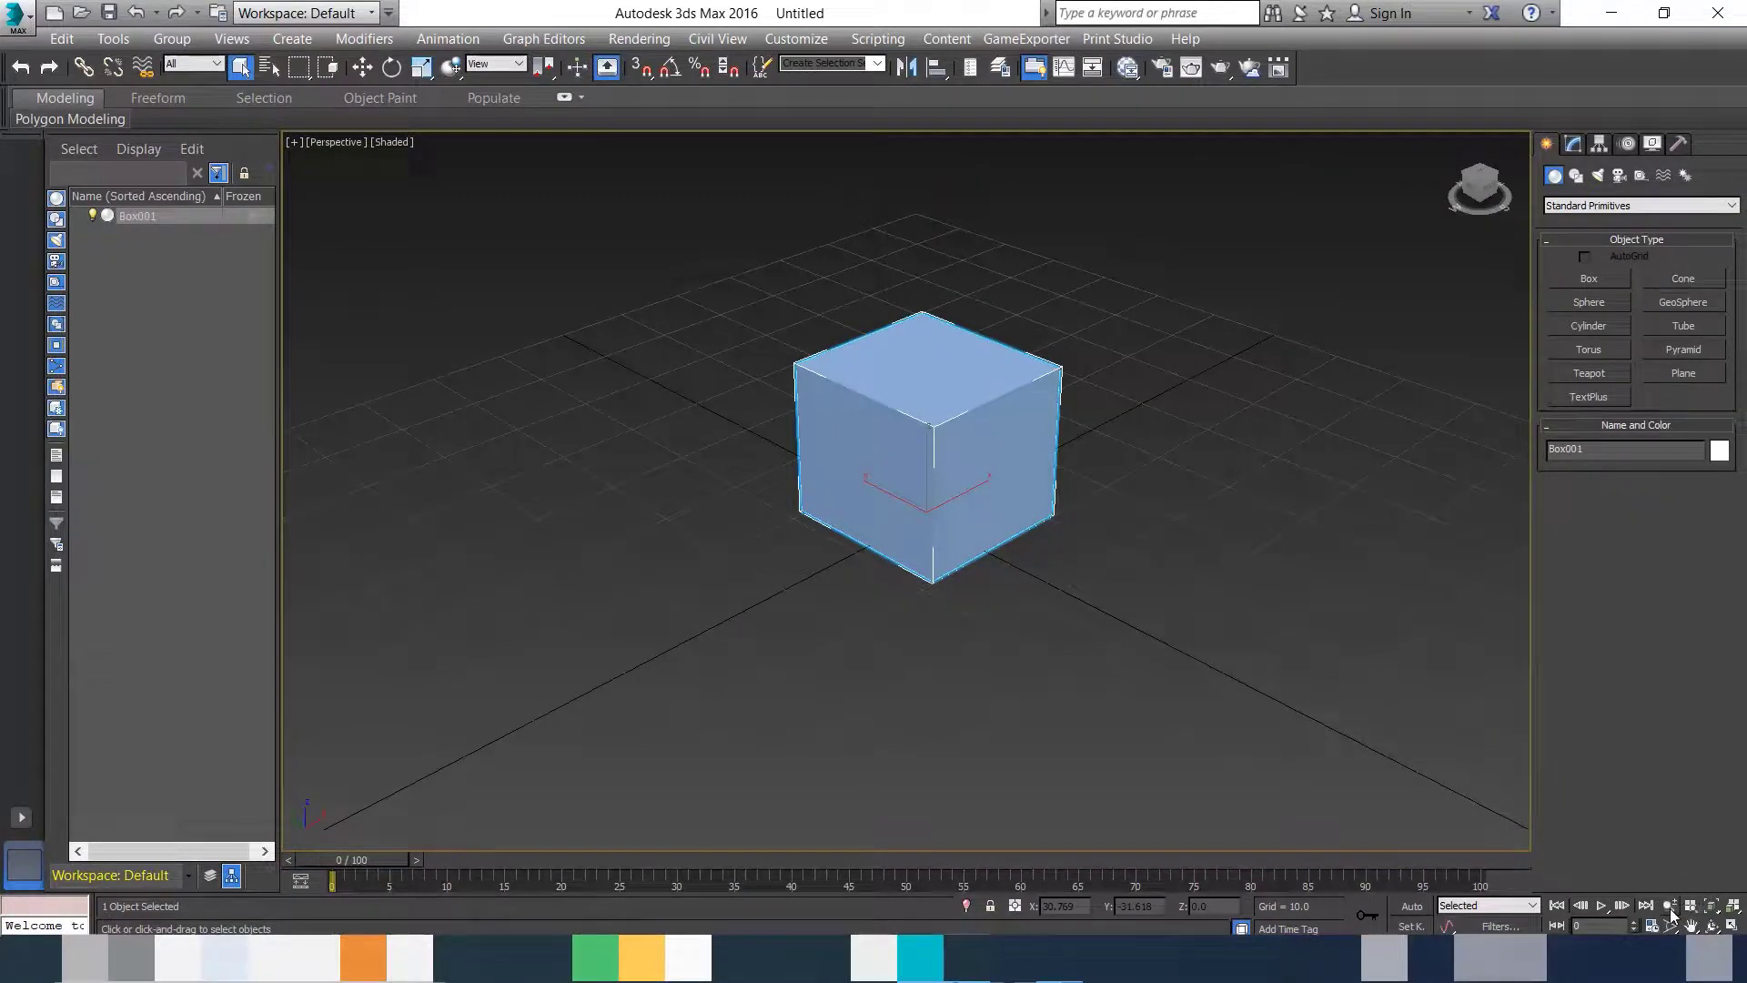
# Step: Zoom the Perspective view slightly closer with the Zoom tool, then return to selection mode
pyautogui.click(1668, 912)
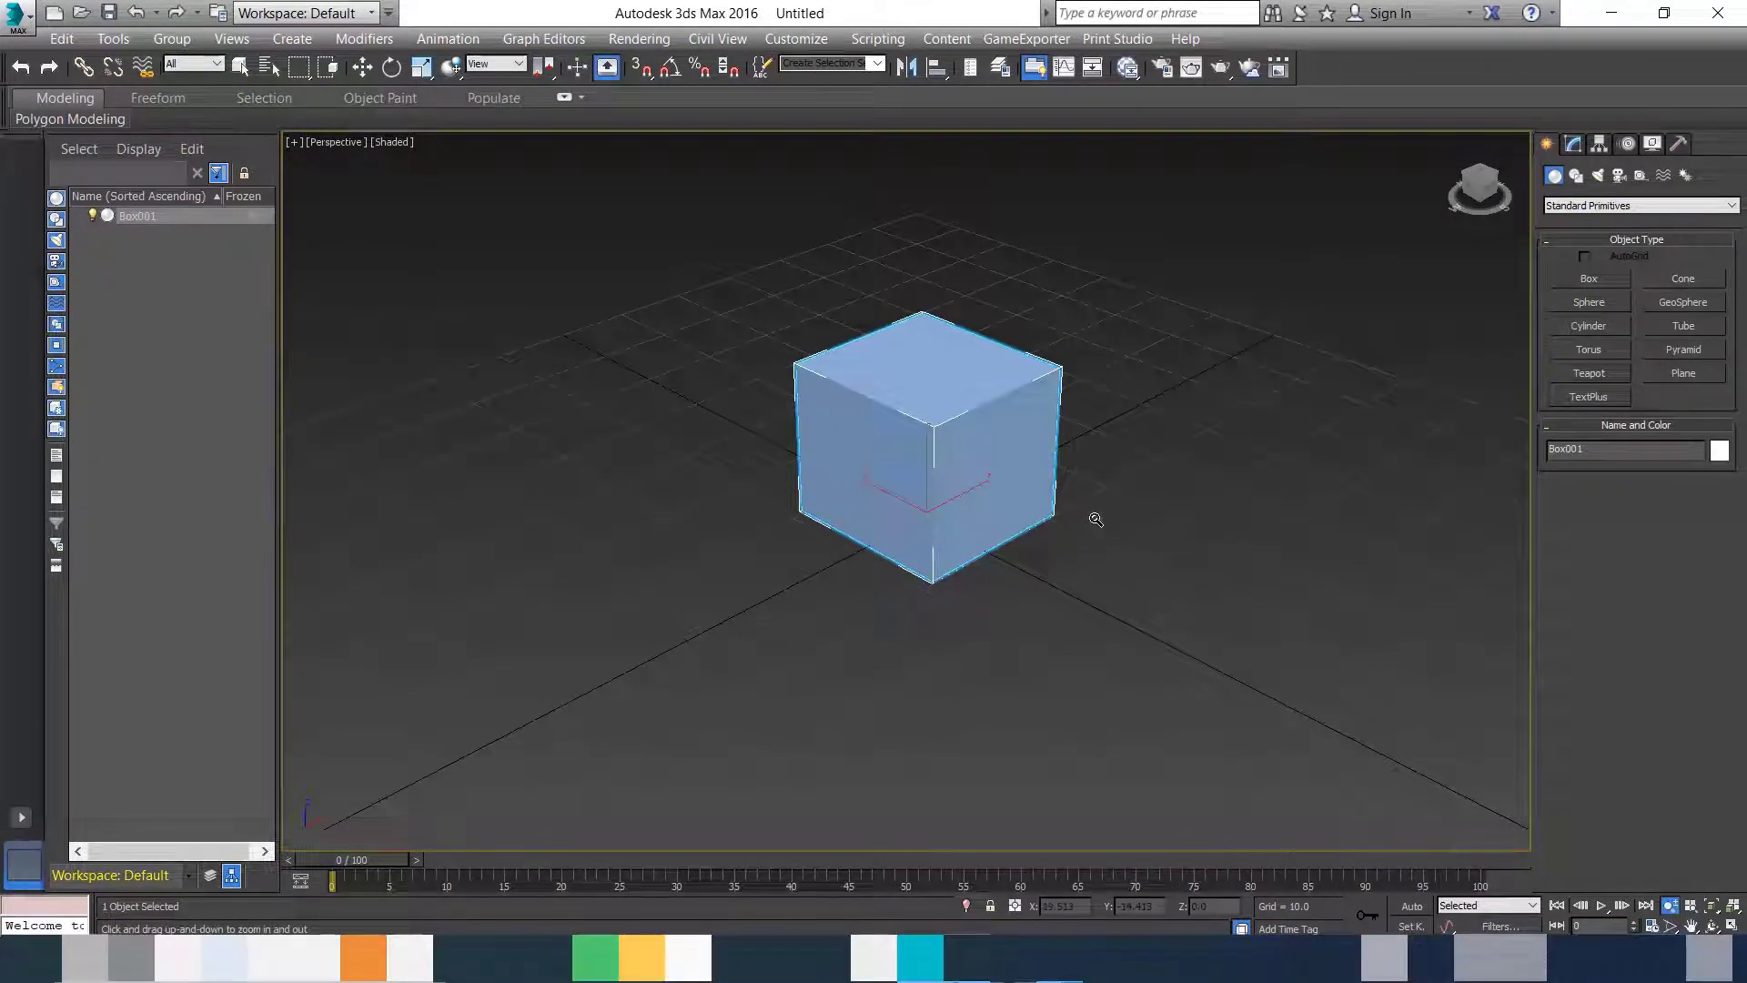
pyautogui.moveTo(997, 484)
pyautogui.mouseDown()
pyautogui.moveTo(993, 428)
pyautogui.moveTo(1002, 593)
pyautogui.moveTo(974, 413)
pyautogui.moveTo(984, 476)
pyautogui.mouseUp()
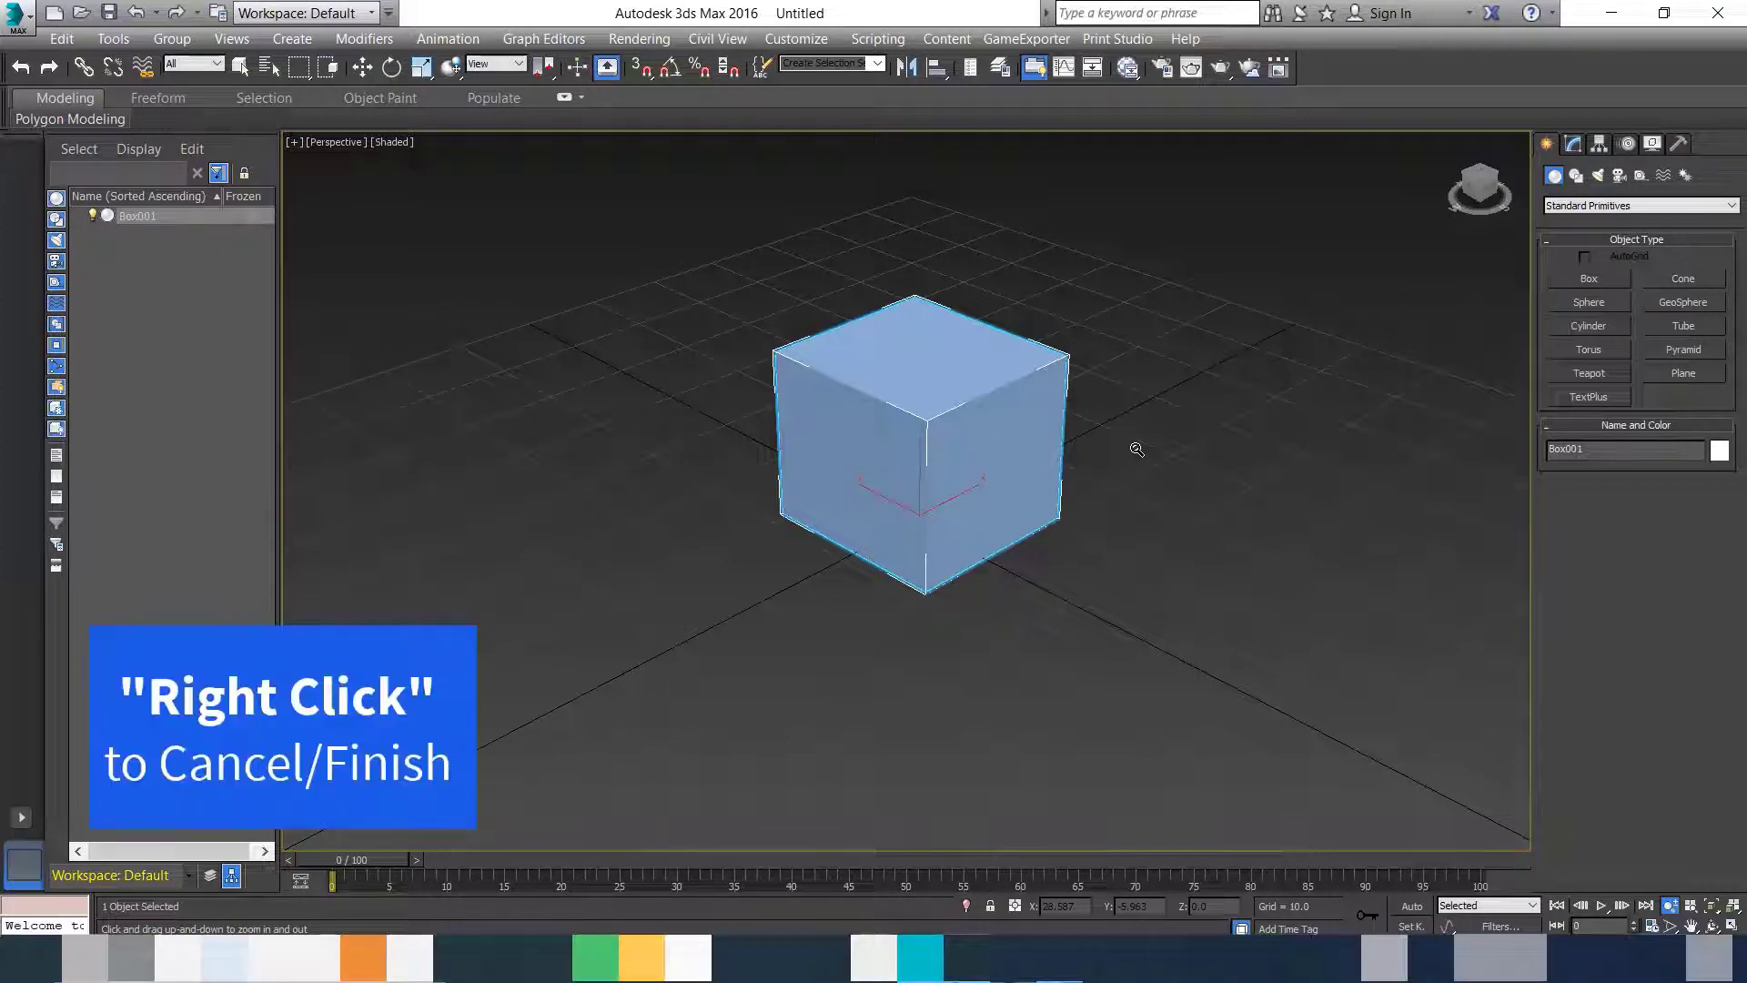
pyautogui.rightClick(1136, 449)
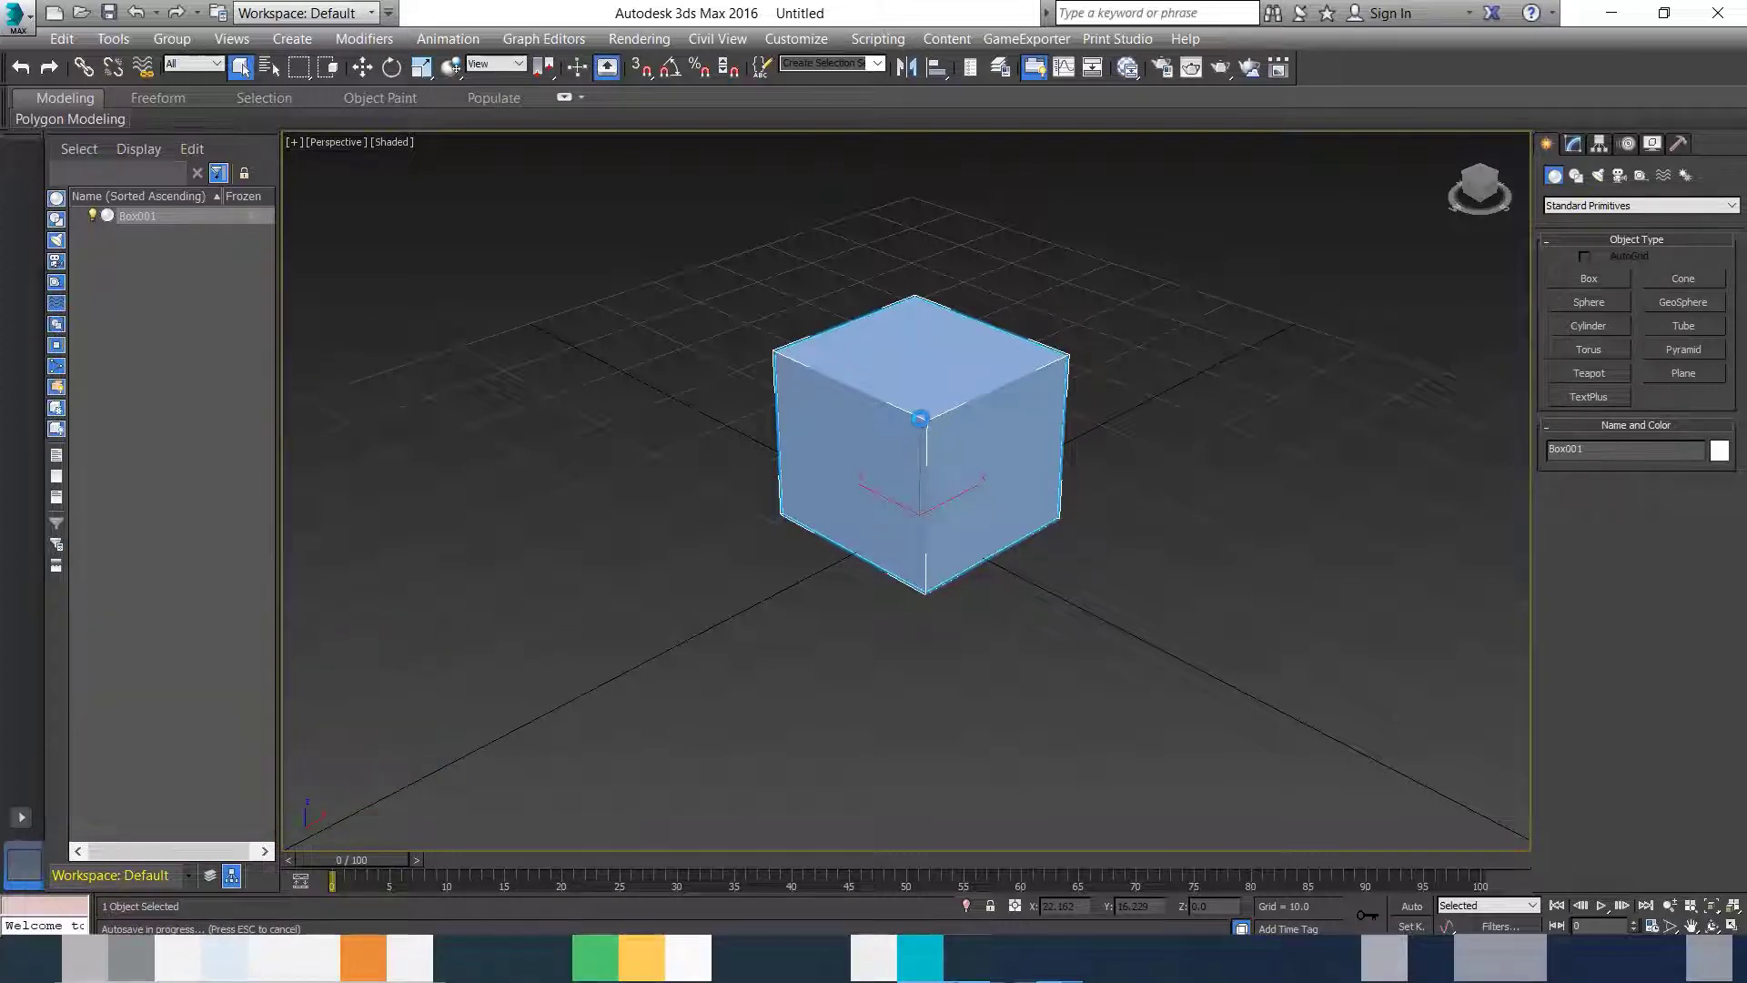
# Step: Zoom the Perspective view out and pan so the smaller box sits near the centre
pyautogui.moveTo(919, 418)
pyautogui.mouseDown(button='middle')
pyautogui.moveTo(896, 396)
pyautogui.moveTo(808, 386)
pyautogui.moveTo(796, 468)
pyautogui.moveTo(991, 449)
pyautogui.moveTo(896, 312)
pyautogui.moveTo(701, 379)
pyautogui.moveTo(892, 491)
pyautogui.moveTo(991, 359)
pyautogui.moveTo(802, 304)
pyautogui.moveTo(721, 418)
pyautogui.moveTo(917, 414)
pyautogui.mouseUp(button='middle')
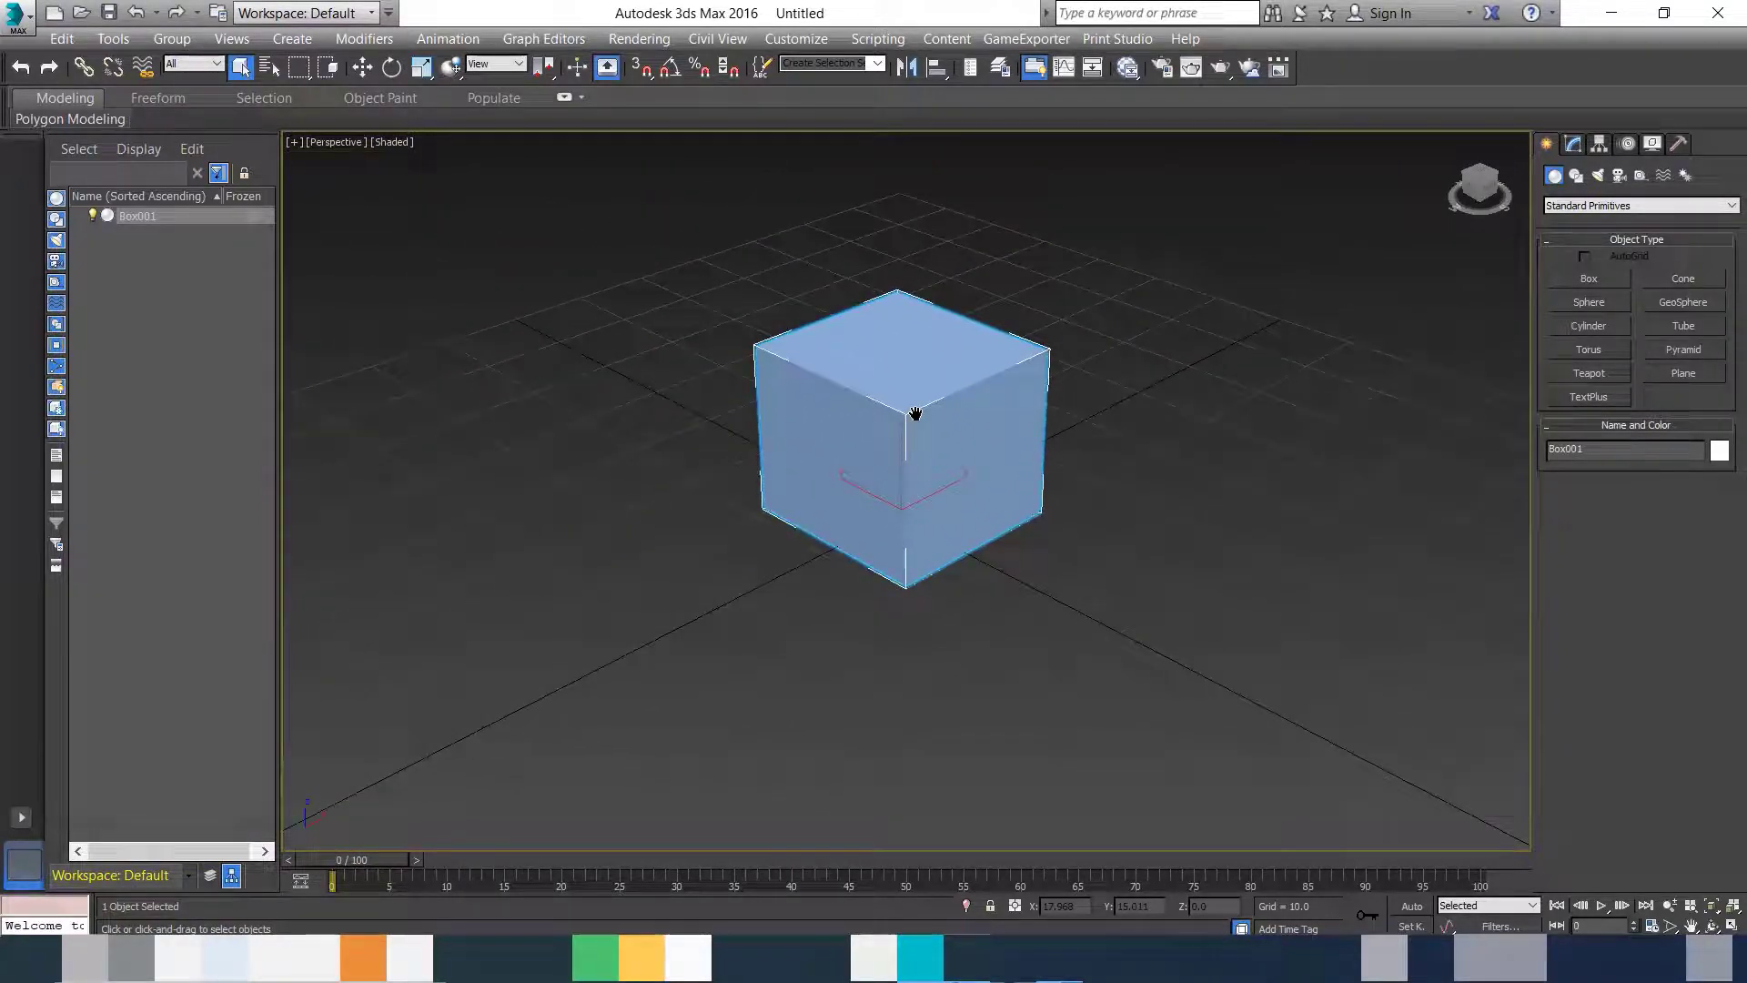
pyautogui.keyDown('shift'); pyautogui.scroll(-1, 916, 413); pyautogui.keyUp('shift')
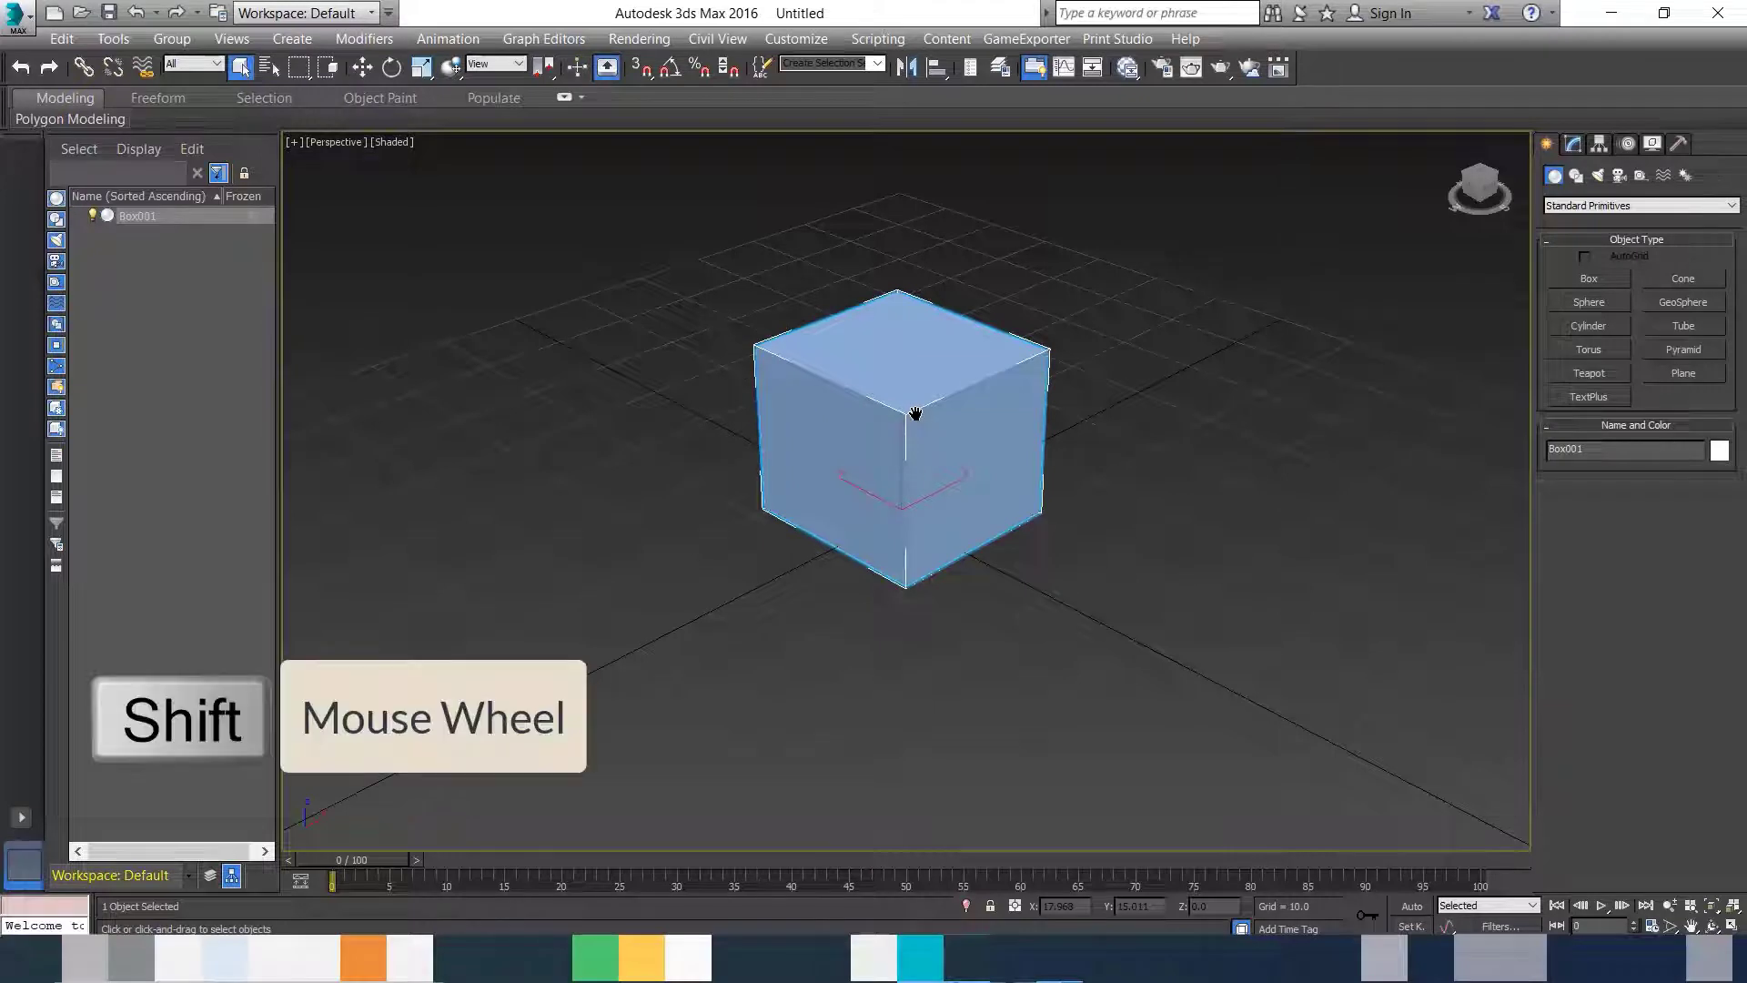
pyautogui.keyDown('shift'); pyautogui.scroll(-1, 915, 413); pyautogui.keyUp('shift')
pyautogui.moveTo(915, 413)
pyautogui.keyDown('shift'); pyautogui.mouseDown(button='middle')
pyautogui.moveTo(784, 413)
pyautogui.moveTo(788, 398)
pyautogui.moveTo(987, 386)
pyautogui.moveTo(1038, 312)
pyautogui.moveTo(714, 350)
pyautogui.moveTo(1080, 374)
pyautogui.moveTo(870, 379)
pyautogui.moveTo(804, 333)
pyautogui.moveTo(1056, 339)
pyautogui.moveTo(893, 343)
pyautogui.mouseUp(button='middle'); pyautogui.keyUp('shift')
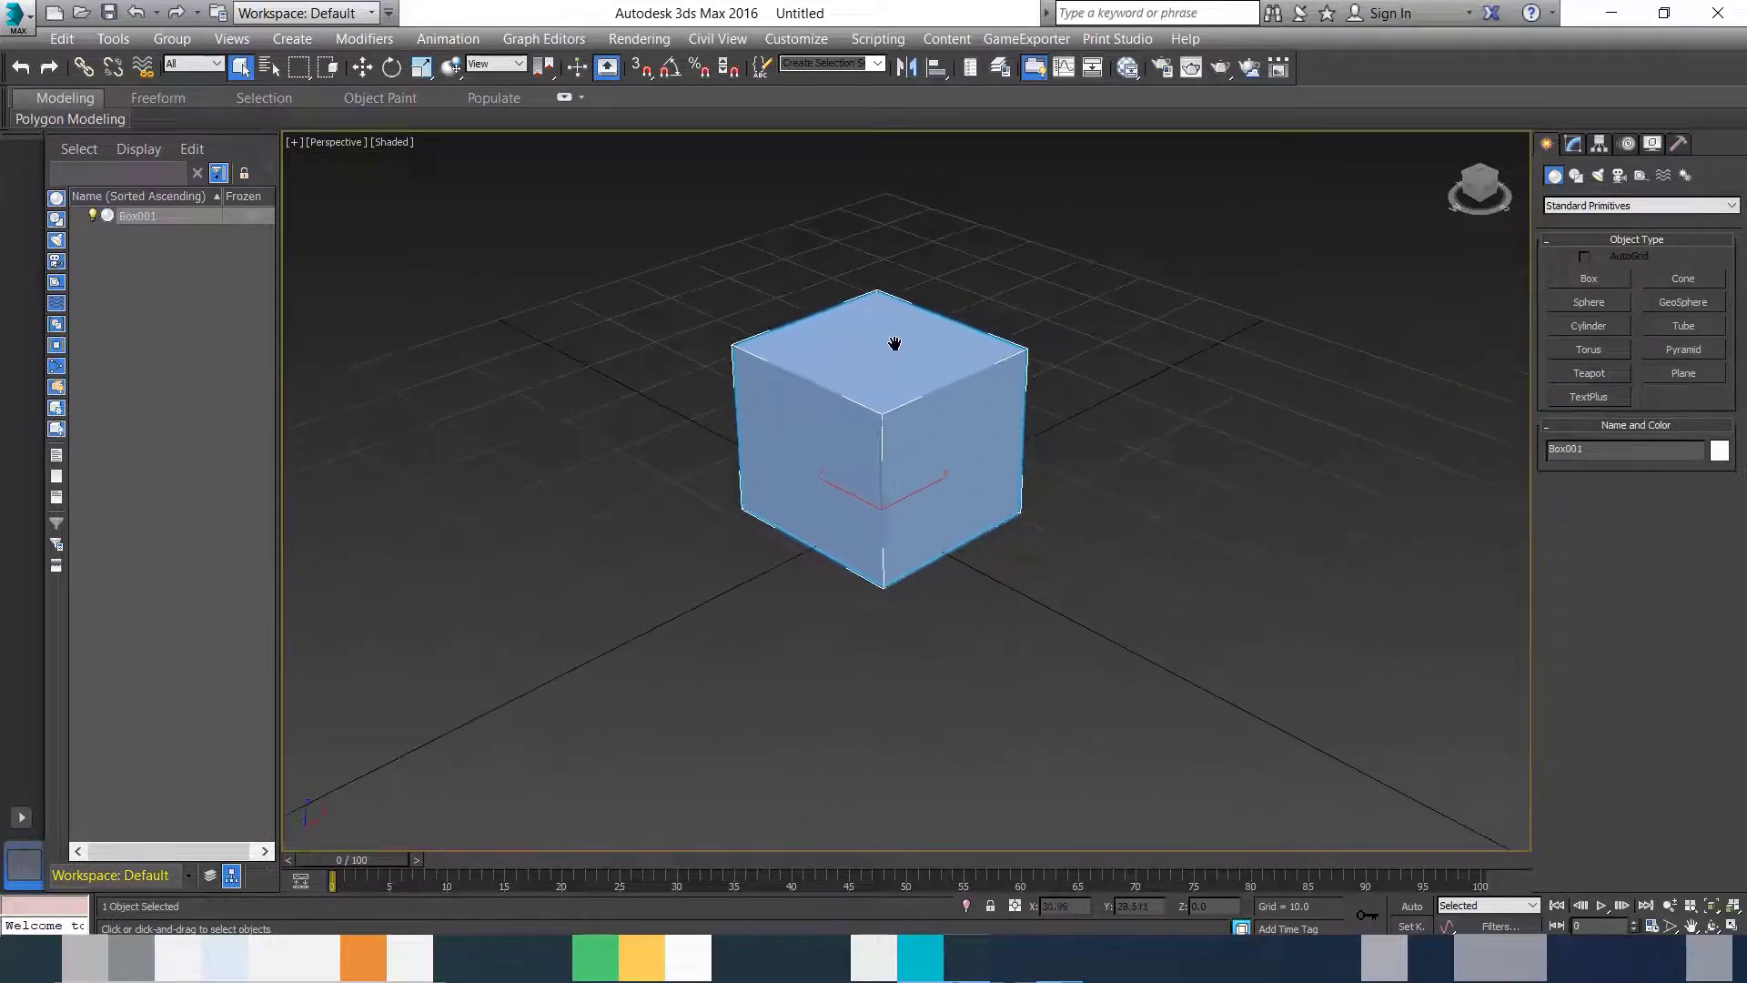
pyautogui.scroll(-4, 874, 336)
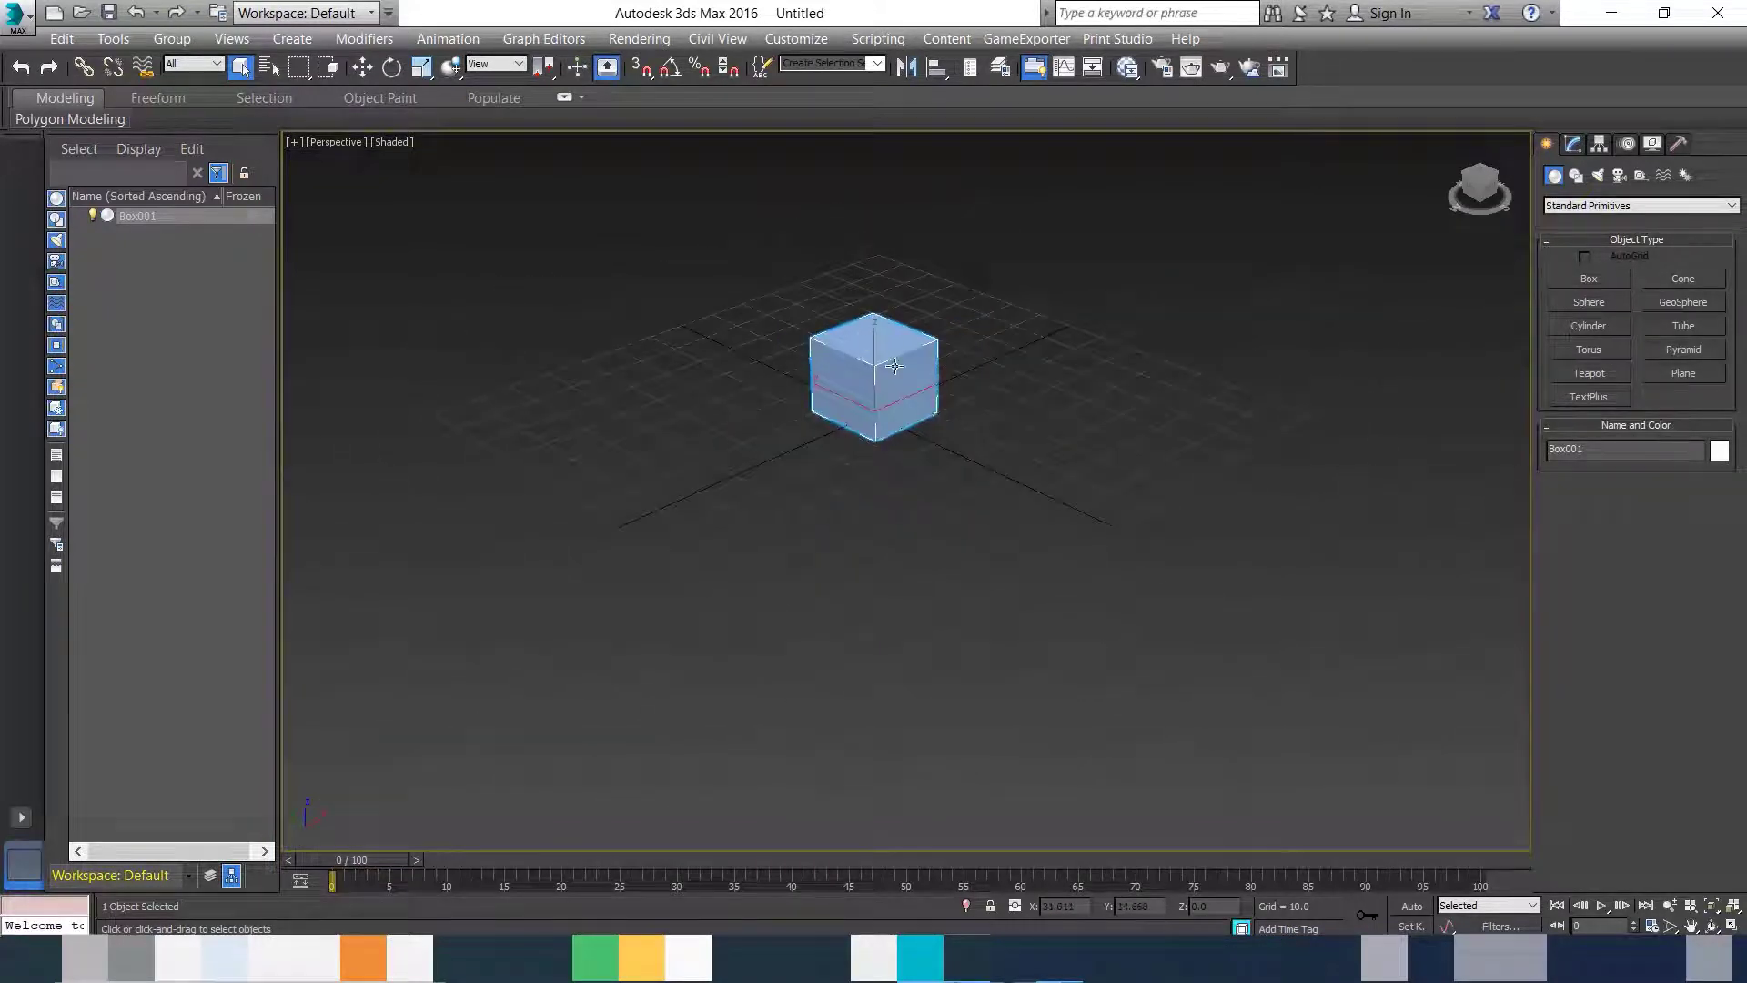
pyautogui.moveTo(854, 358)
pyautogui.mouseDown(button='middle')
pyautogui.moveTo(773, 374)
pyautogui.moveTo(1049, 386)
pyautogui.moveTo(835, 384)
pyautogui.moveTo(972, 388)
pyautogui.mouseUp(button='middle')
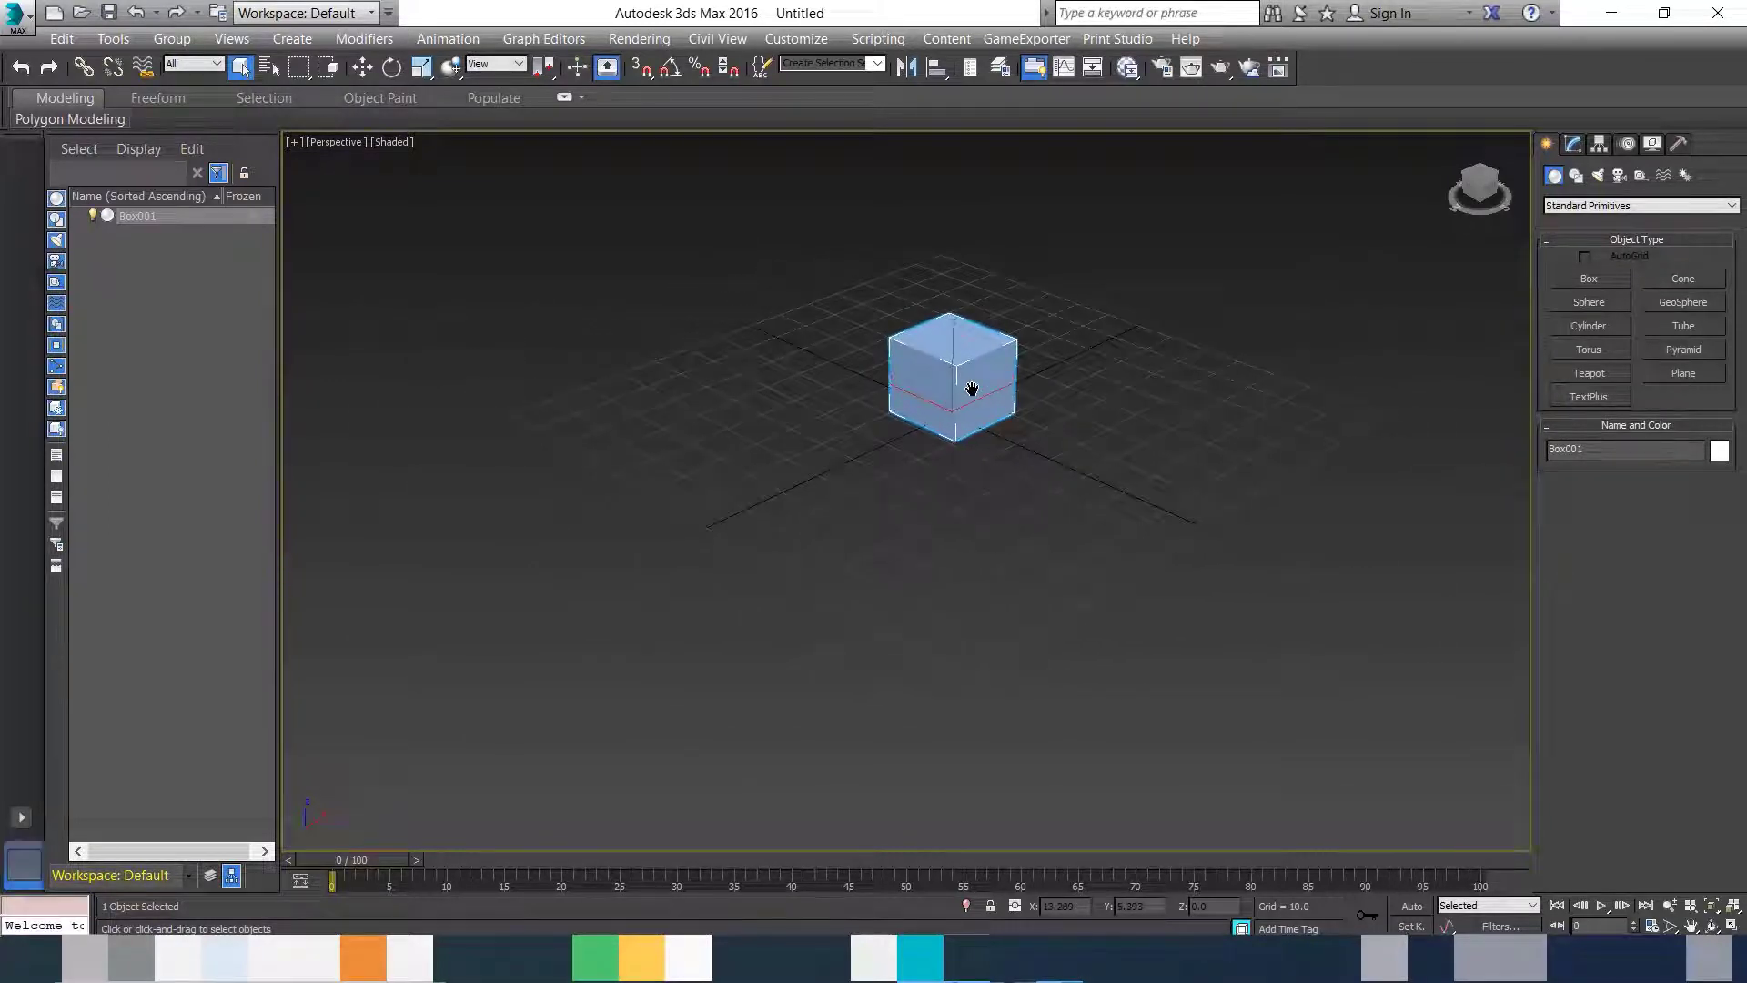
pyautogui.moveTo(972, 389)
pyautogui.mouseDown(button='middle')
pyautogui.moveTo(940, 406)
pyautogui.moveTo(1056, 378)
pyautogui.moveTo(908, 351)
pyautogui.moveTo(855, 432)
pyautogui.moveTo(995, 363)
pyautogui.moveTo(838, 405)
pyautogui.moveTo(955, 434)
pyautogui.moveTo(951, 380)
pyautogui.moveTo(851, 382)
pyautogui.moveTo(907, 415)
pyautogui.mouseUp(button='middle')
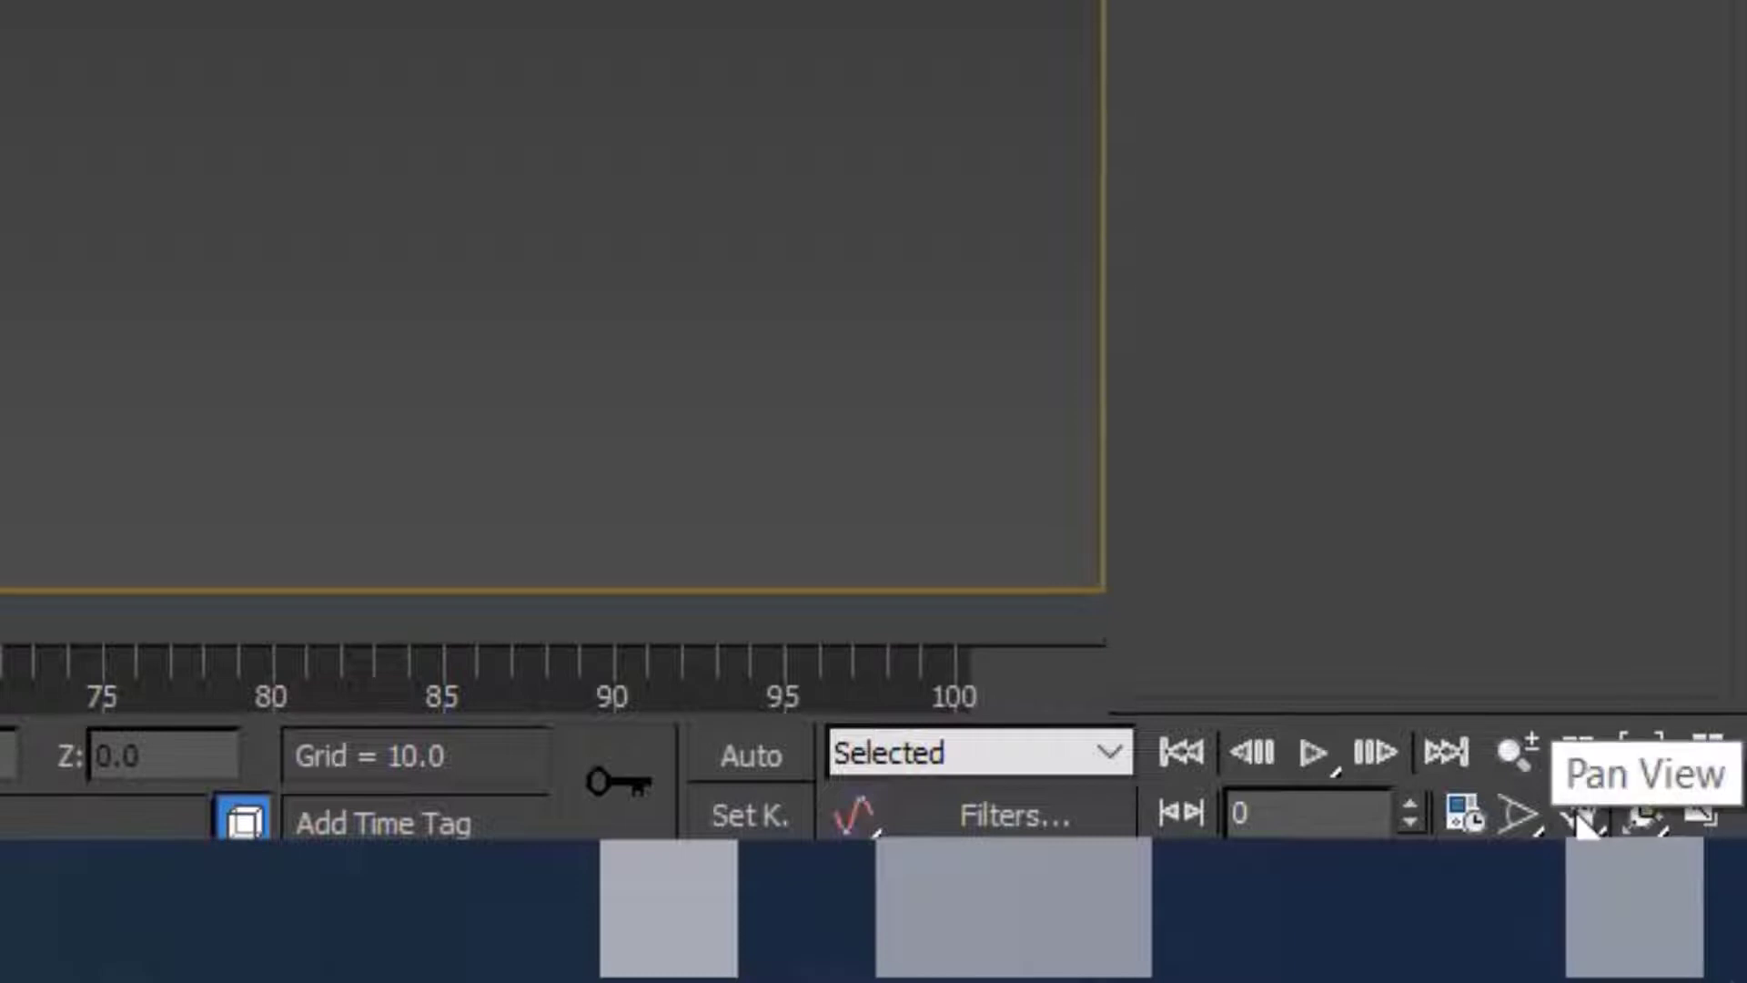
# Step: Pan the view with Pan View so the box sits slightly left of centre, then return to Select Object
pyautogui.click(1581, 813)
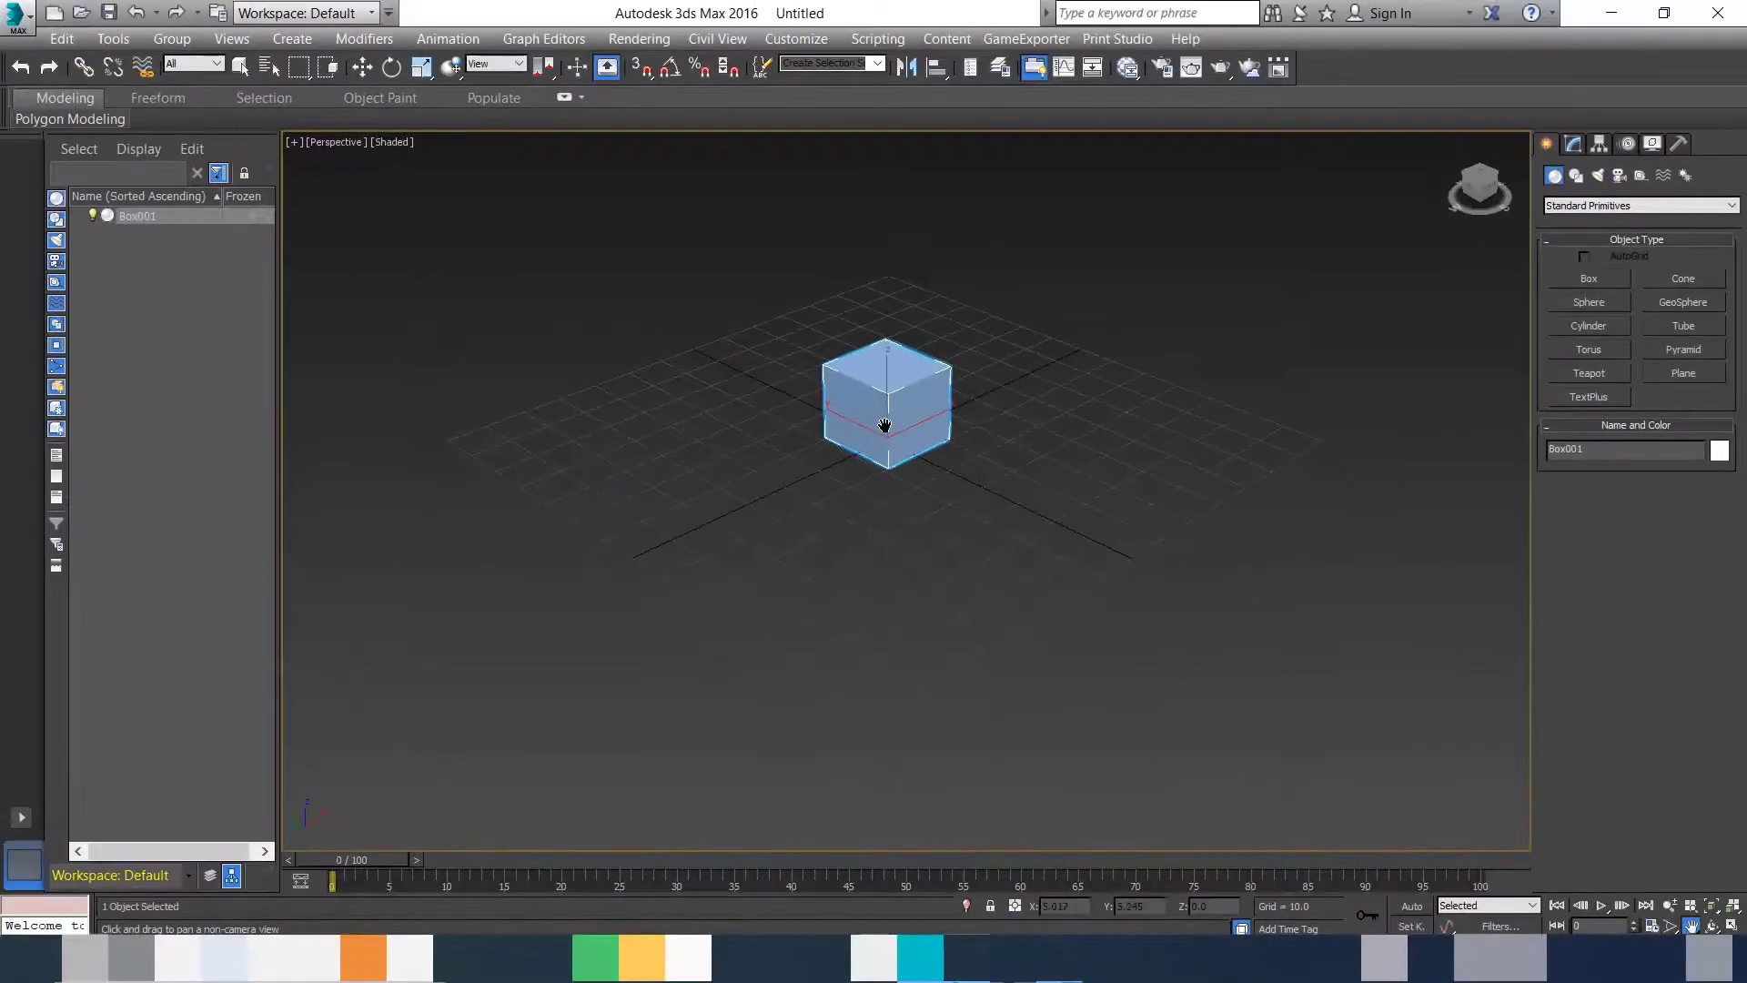
pyautogui.moveTo(885, 417)
pyautogui.mouseDown()
pyautogui.moveTo(965, 400)
pyautogui.moveTo(831, 491)
pyautogui.moveTo(909, 452)
pyautogui.moveTo(877, 421)
pyautogui.moveTo(881, 435)
pyautogui.mouseUp()
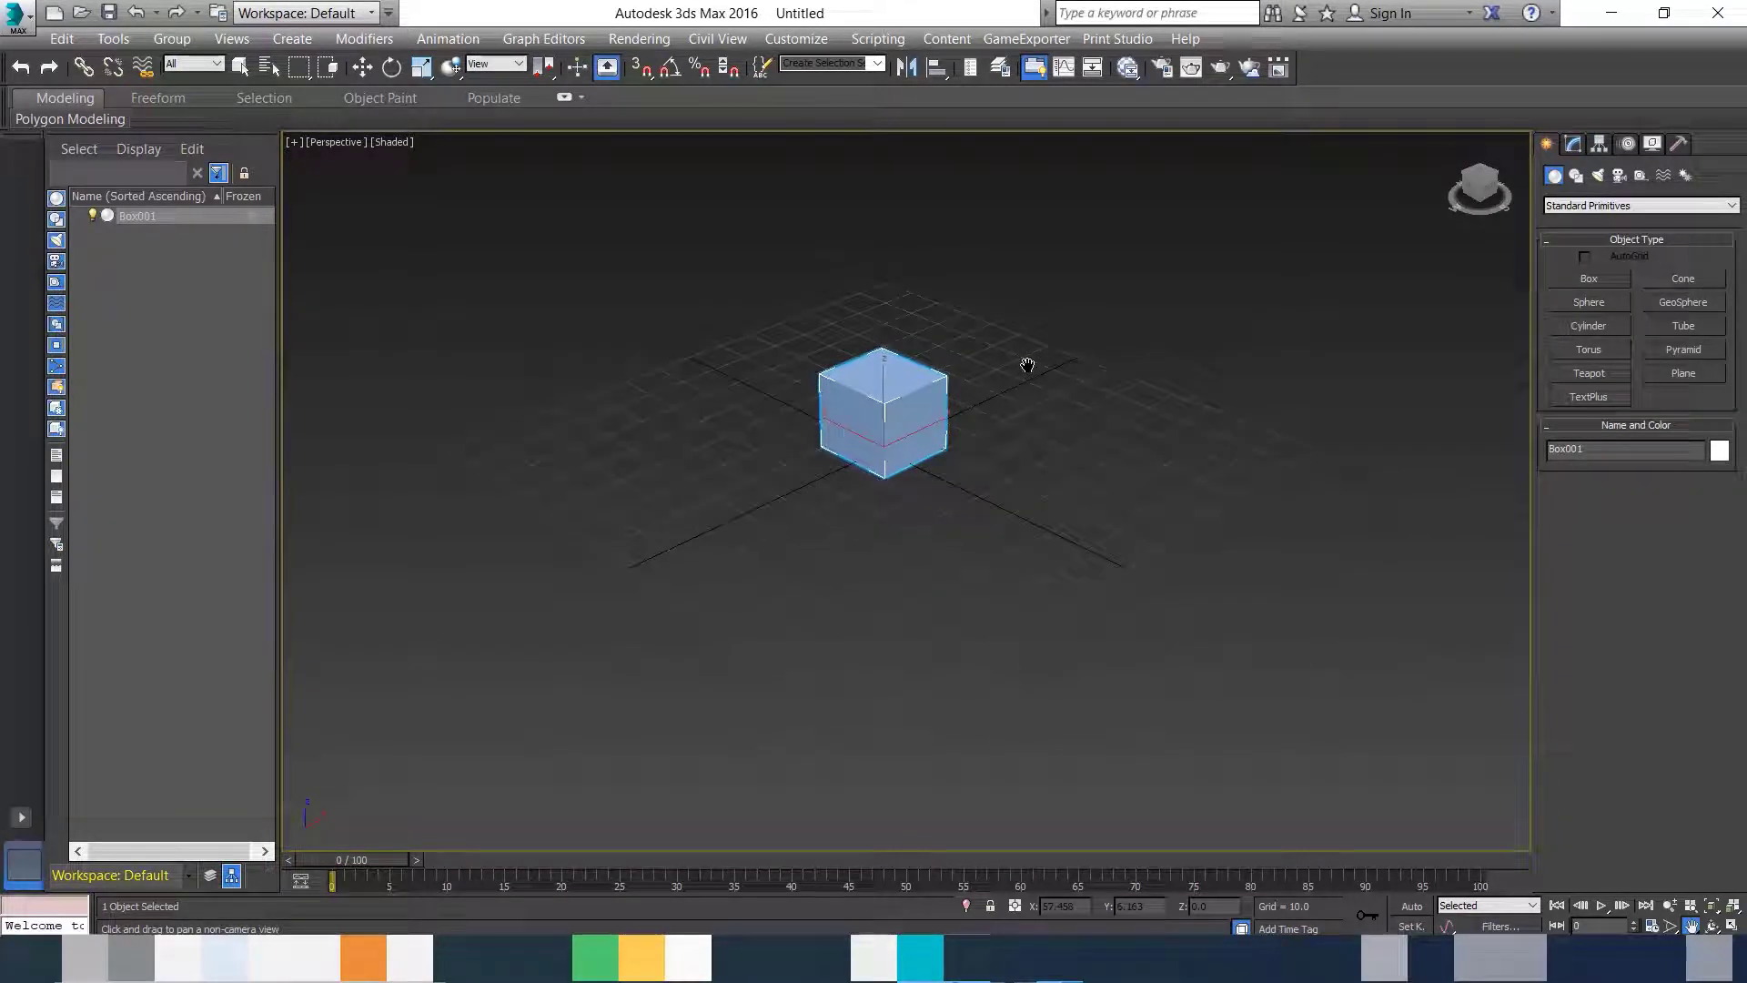
pyautogui.press('q')
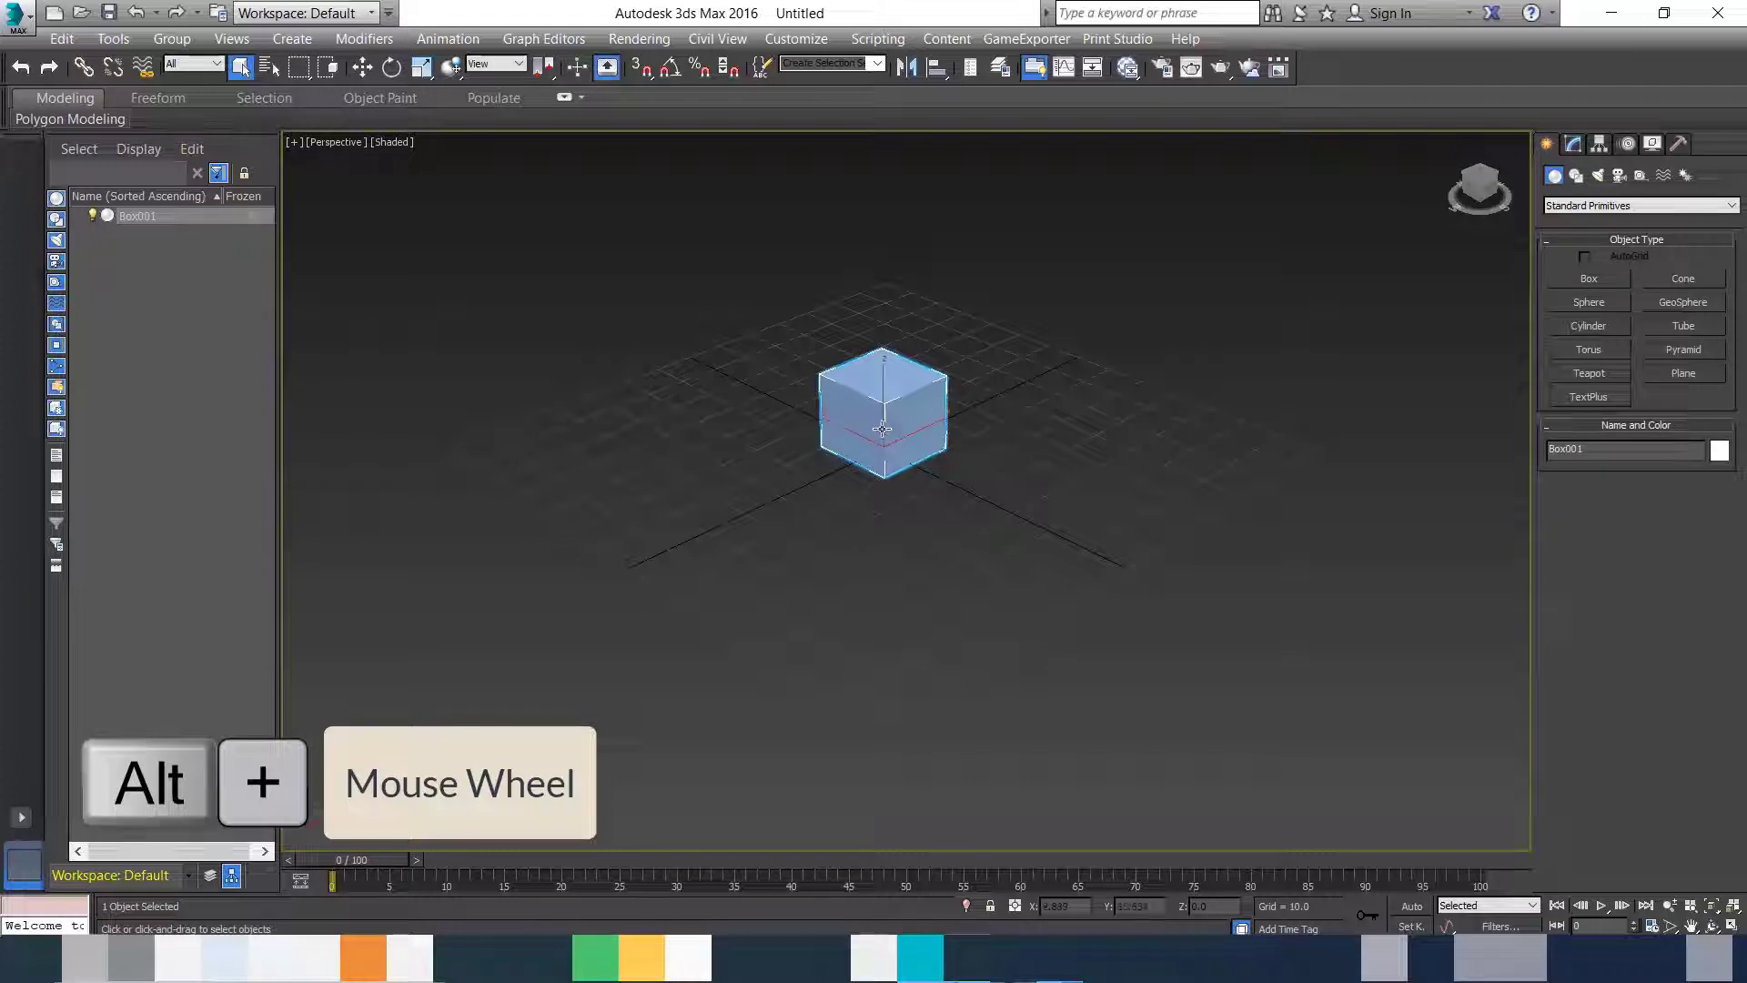
# Step: Orbit around Box001 through a near-level side view to a new elevated three-quarter angle
pyautogui.keyDown('alt'); pyautogui.moveTo(884, 429); pyautogui.dragTo(817, 408, button='middle'); pyautogui.keyUp('alt')
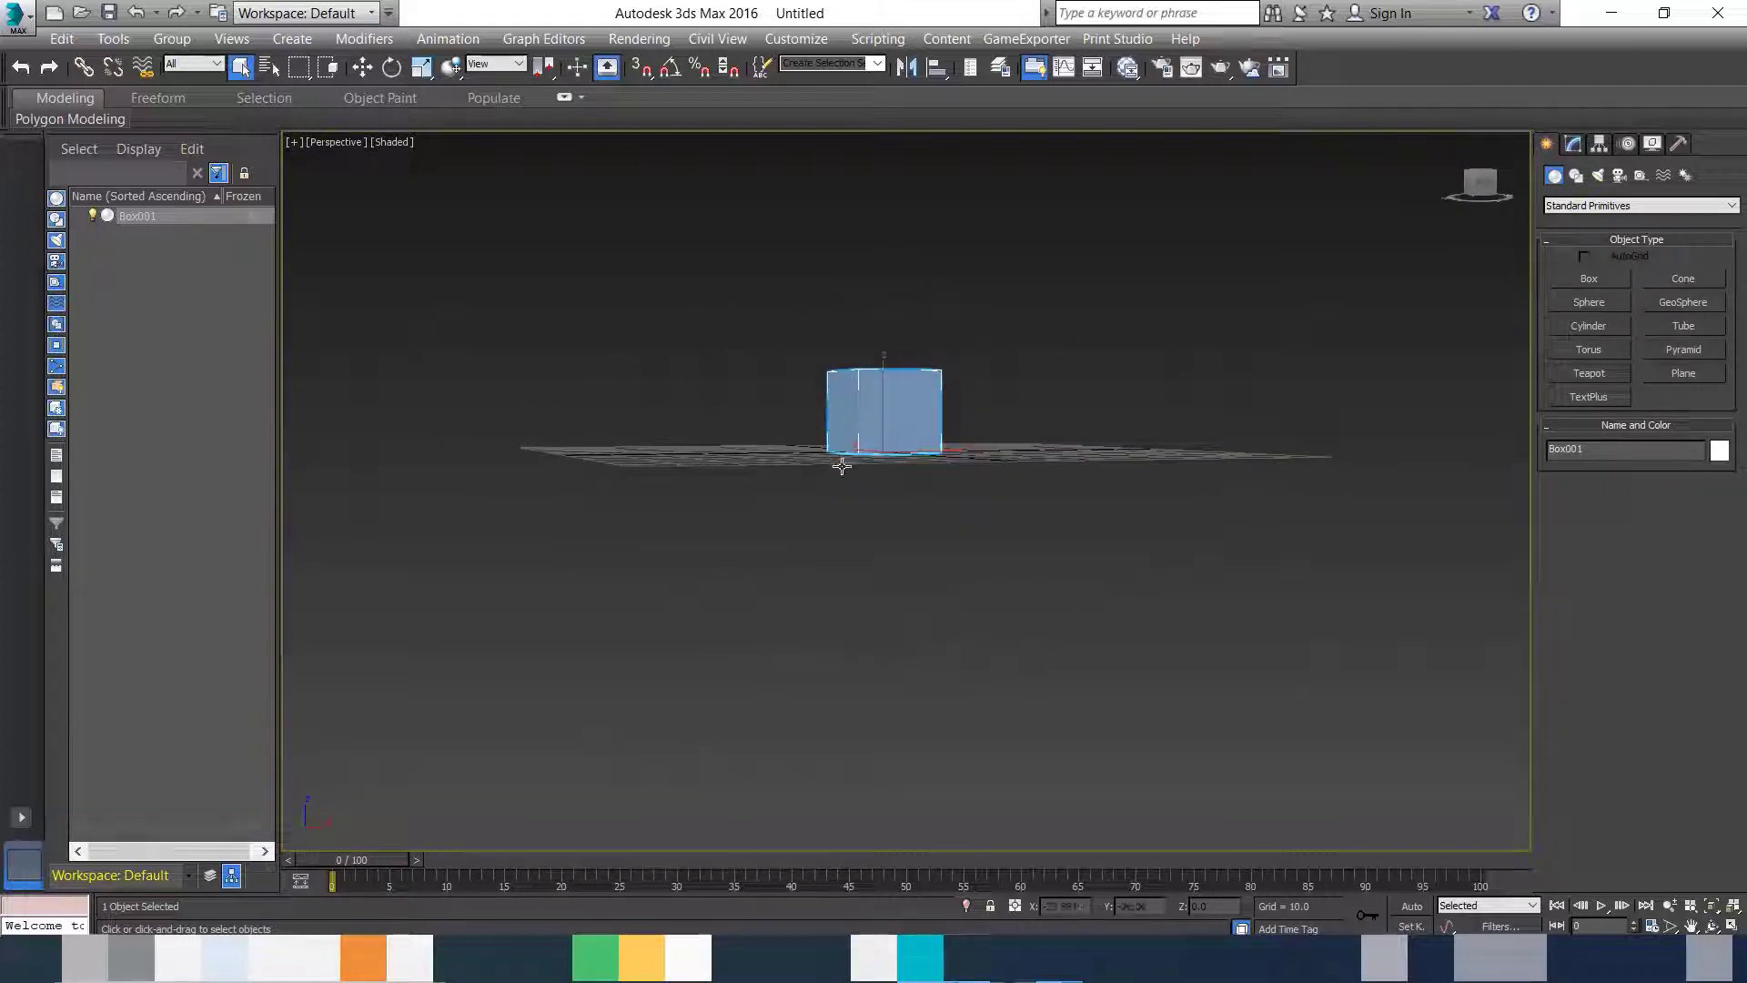
pyautogui.moveTo(866, 496)
pyautogui.keyDown('alt'); pyautogui.mouseDown(button='middle')
pyautogui.moveTo(885, 507)
pyautogui.moveTo(860, 435)
pyautogui.moveTo(832, 425)
pyautogui.moveTo(968, 397)
pyautogui.mouseUp(button='middle'); pyautogui.keyUp('alt')
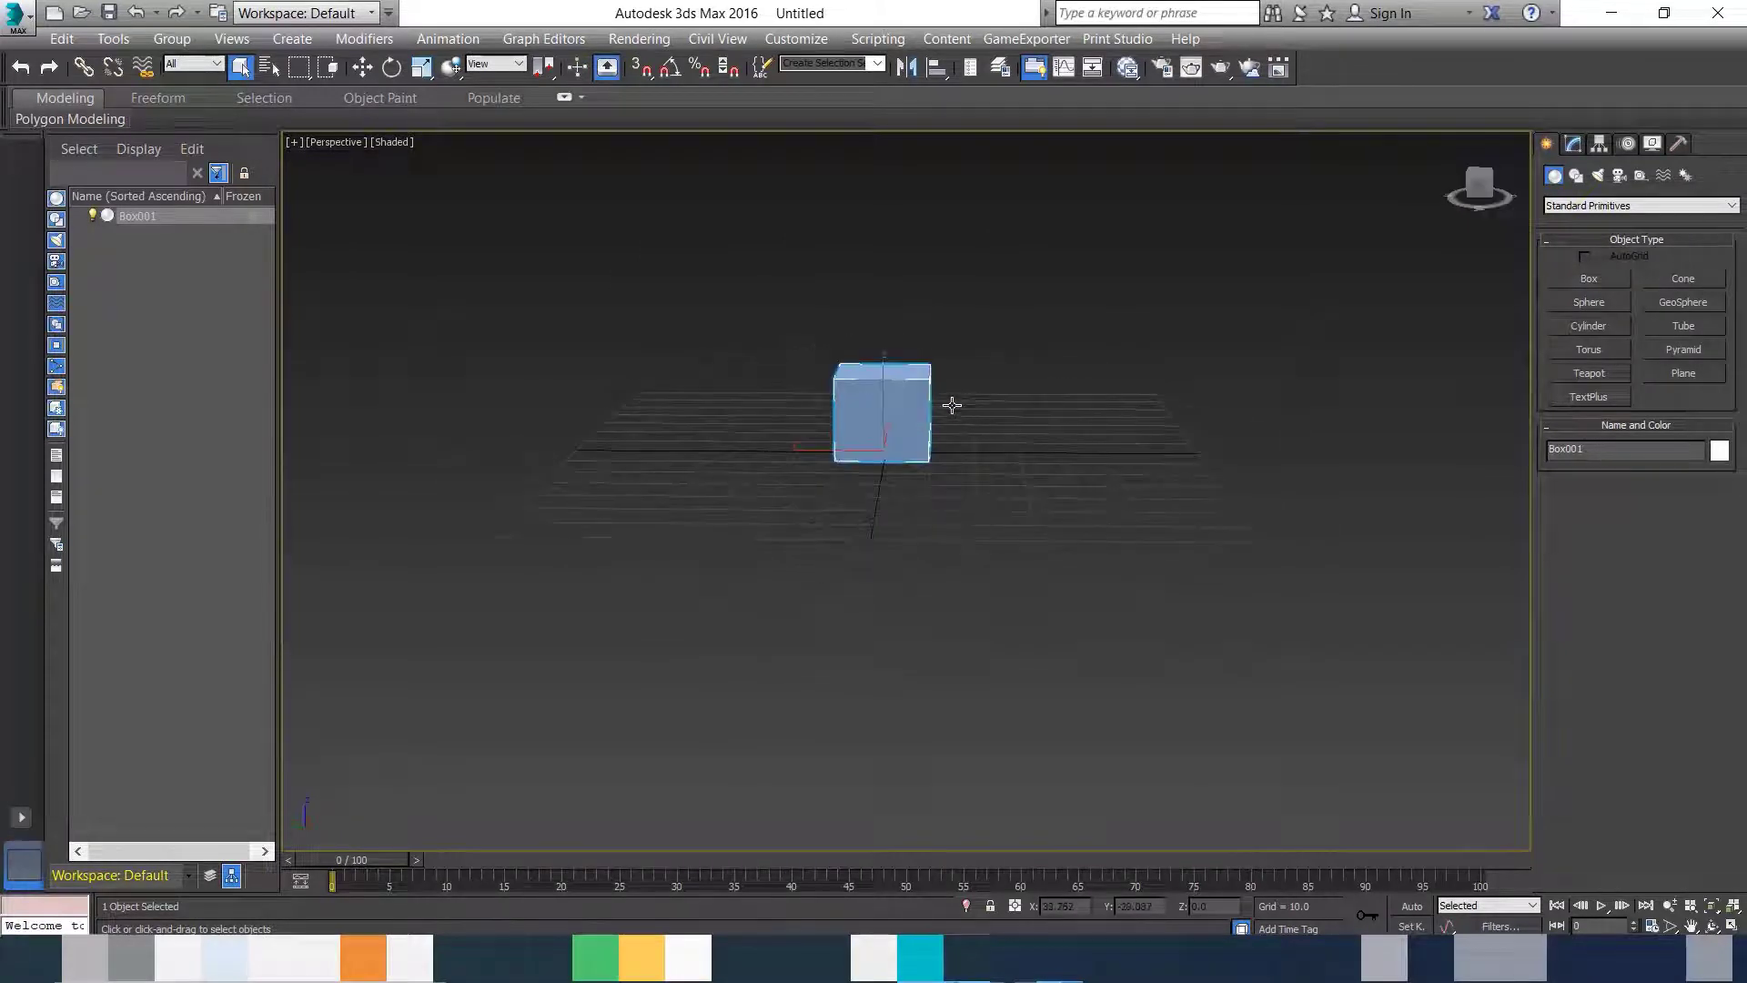
pyautogui.moveTo(867, 440)
pyautogui.keyDown('alt'); pyautogui.mouseDown(button='middle')
pyautogui.moveTo(830, 451)
pyautogui.moveTo(820, 436)
pyautogui.mouseUp(button='middle'); pyautogui.keyUp('alt')
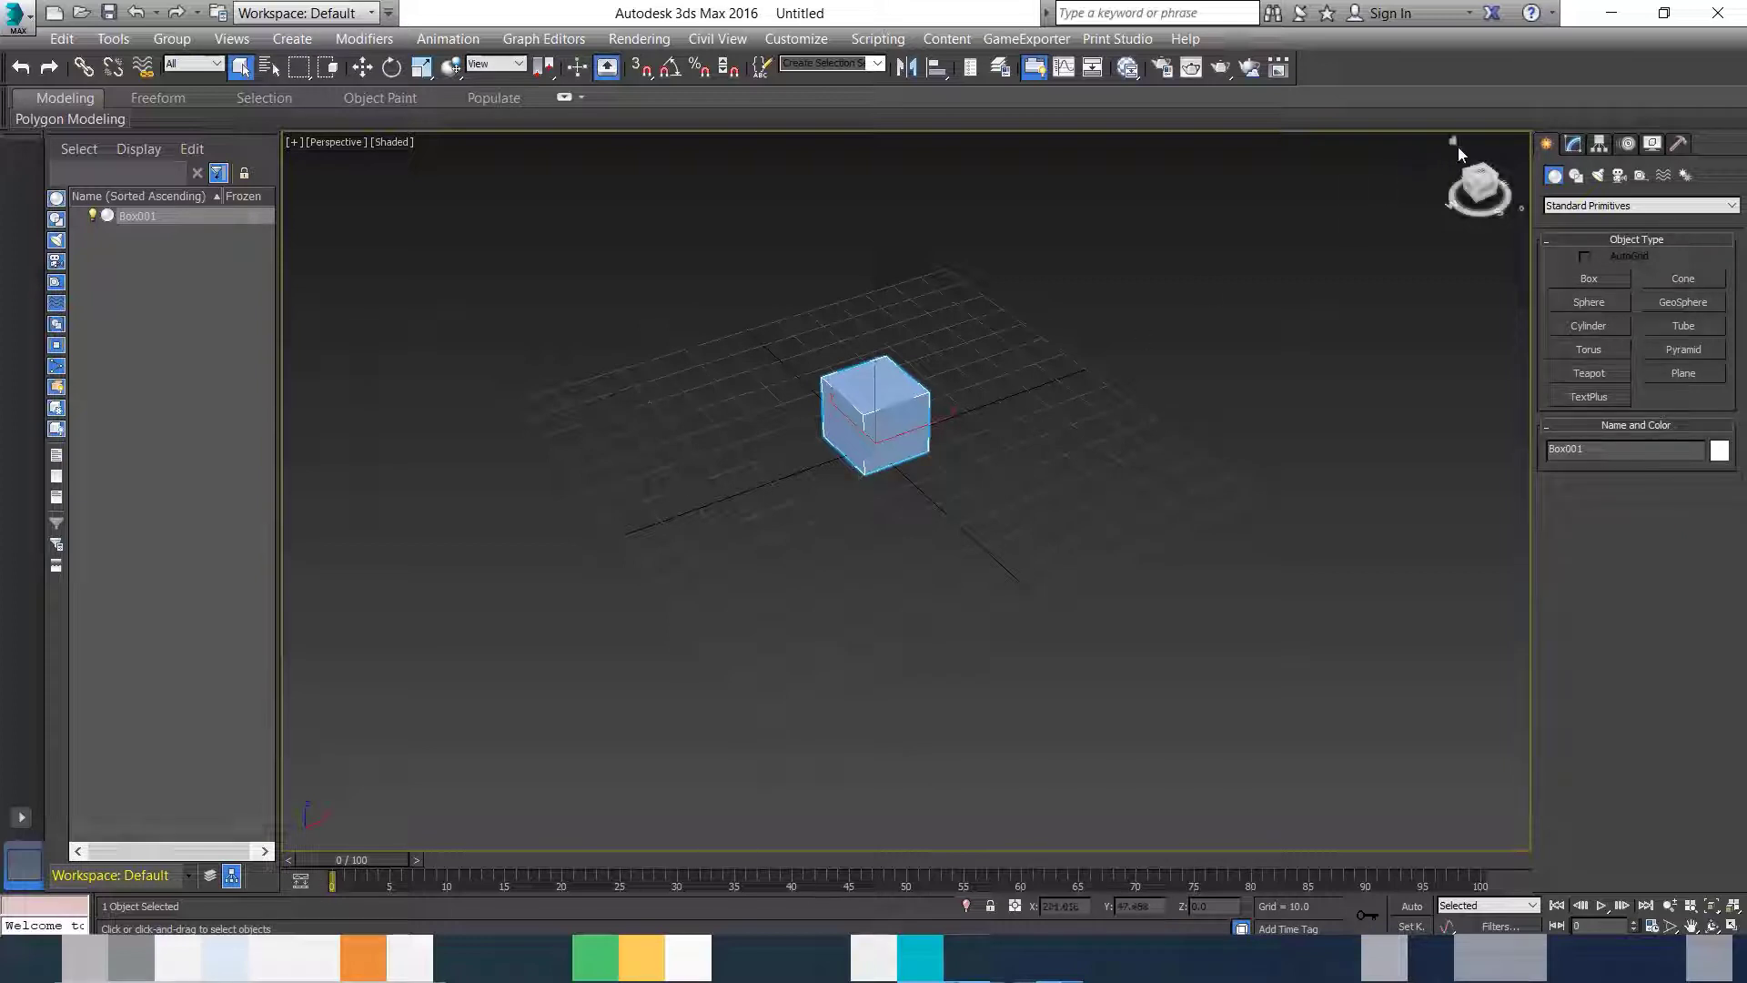
# Step: Reset the view to the ViewCube Home angle, leaving the box larger and centred
pyautogui.moveTo(1480, 189)
pyautogui.click(1452, 141)
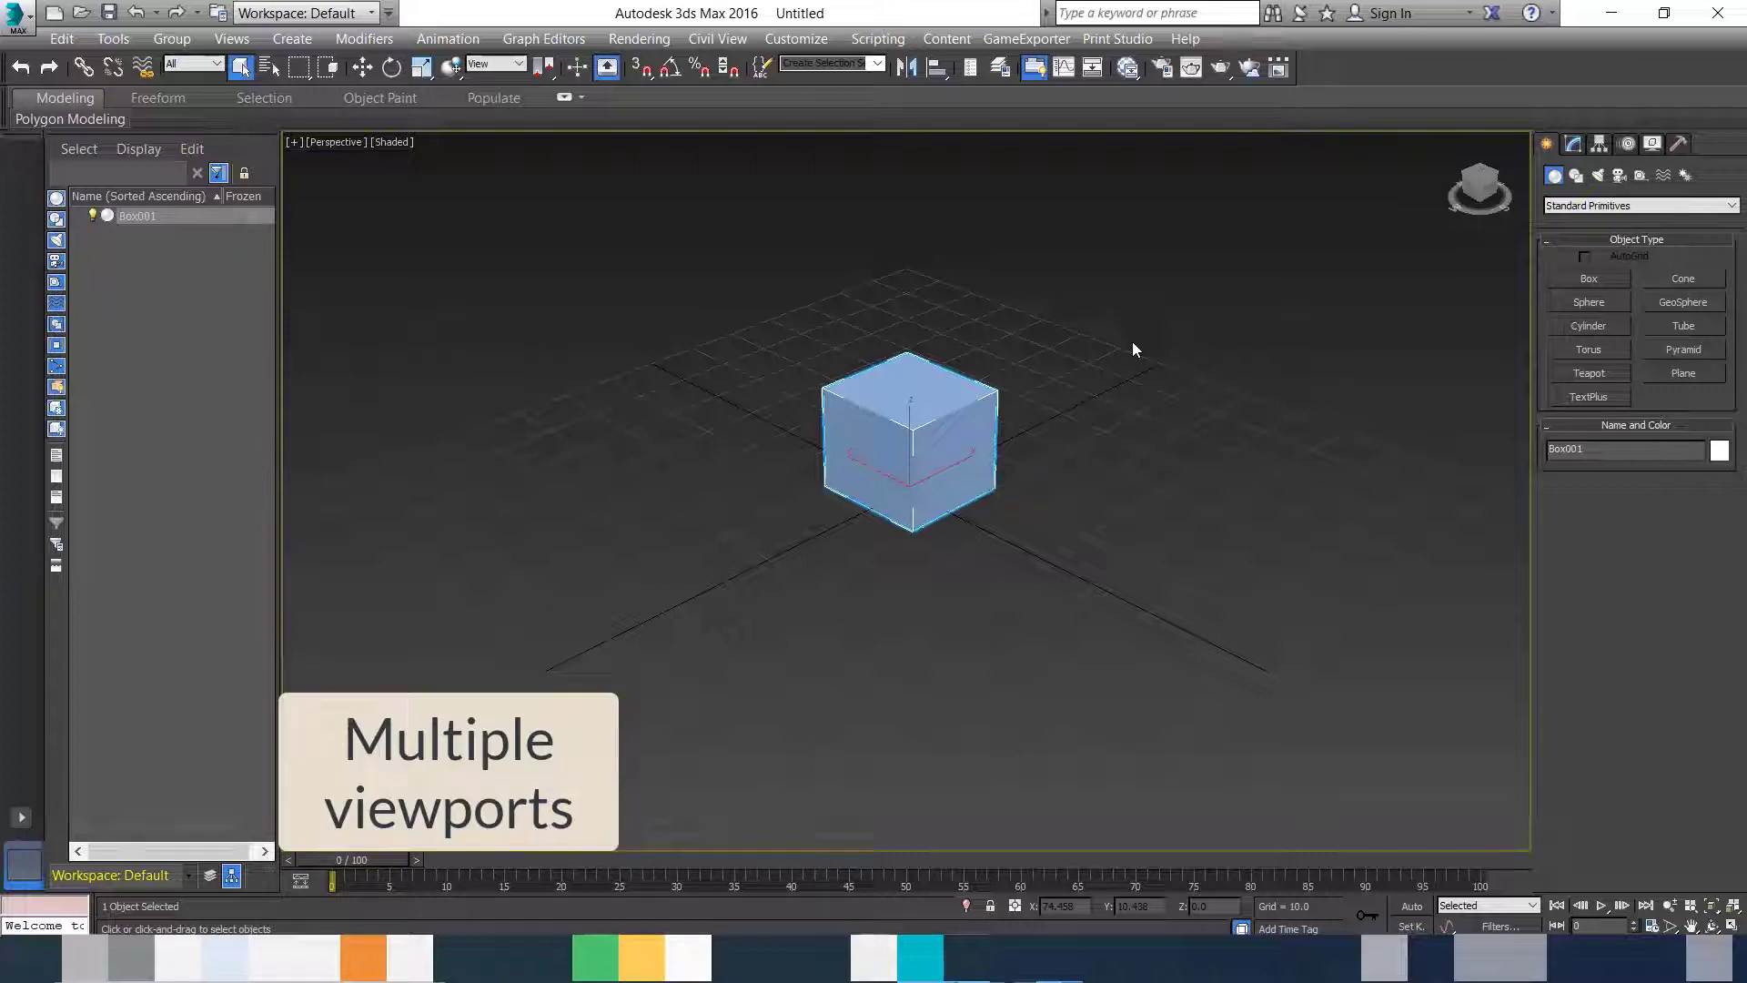
# Step: Toggle between the quad layout and a maximized Perspective viewport via Alt+W, ending maximized
pyautogui.click(20, 817)
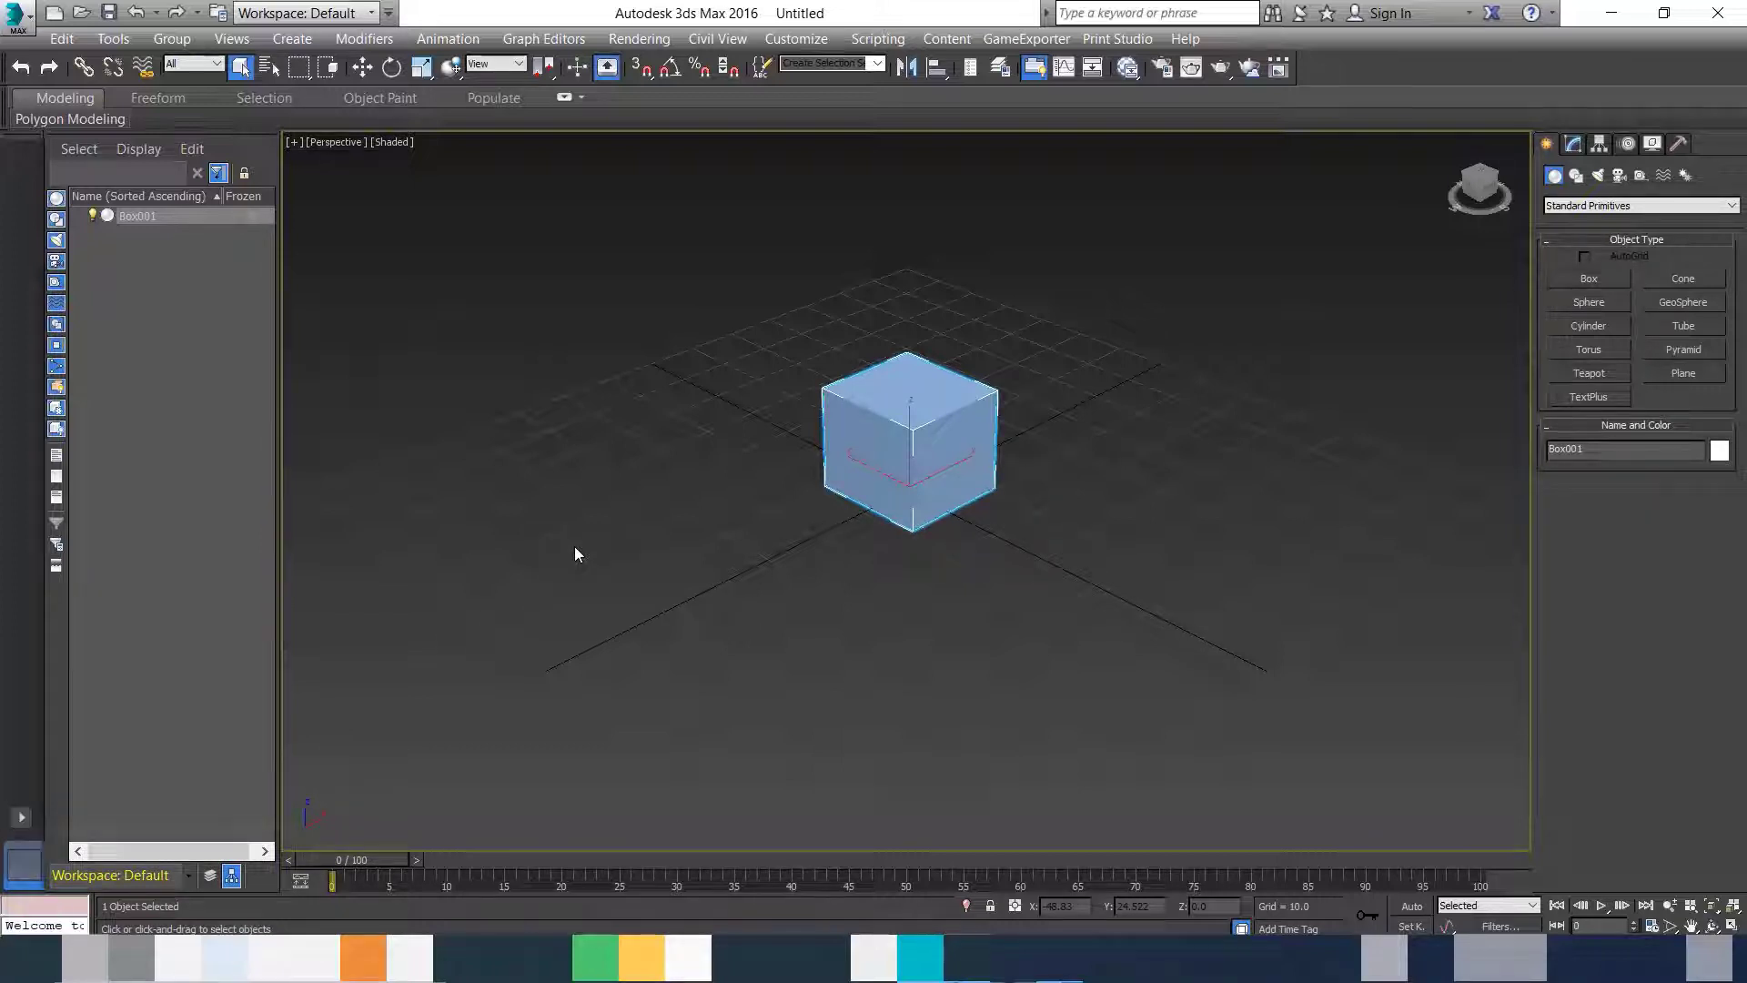
pyautogui.hotkey('alt', 'w')
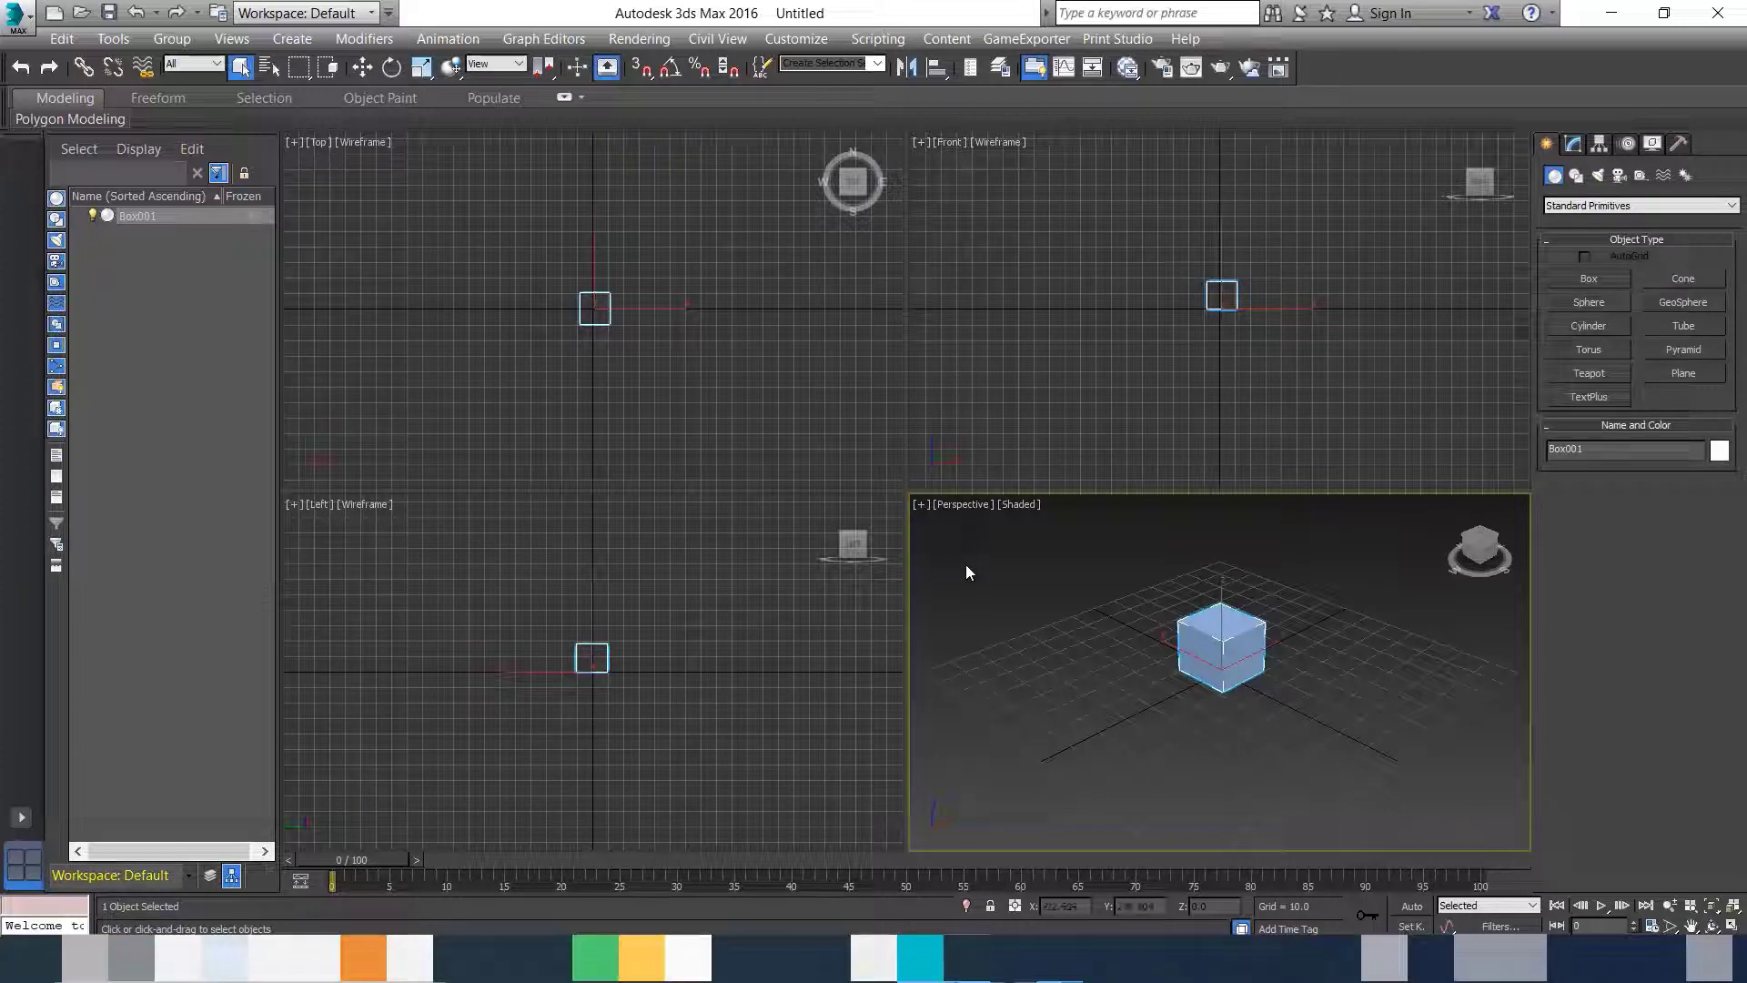
pyautogui.hotkey('alt', 'w')
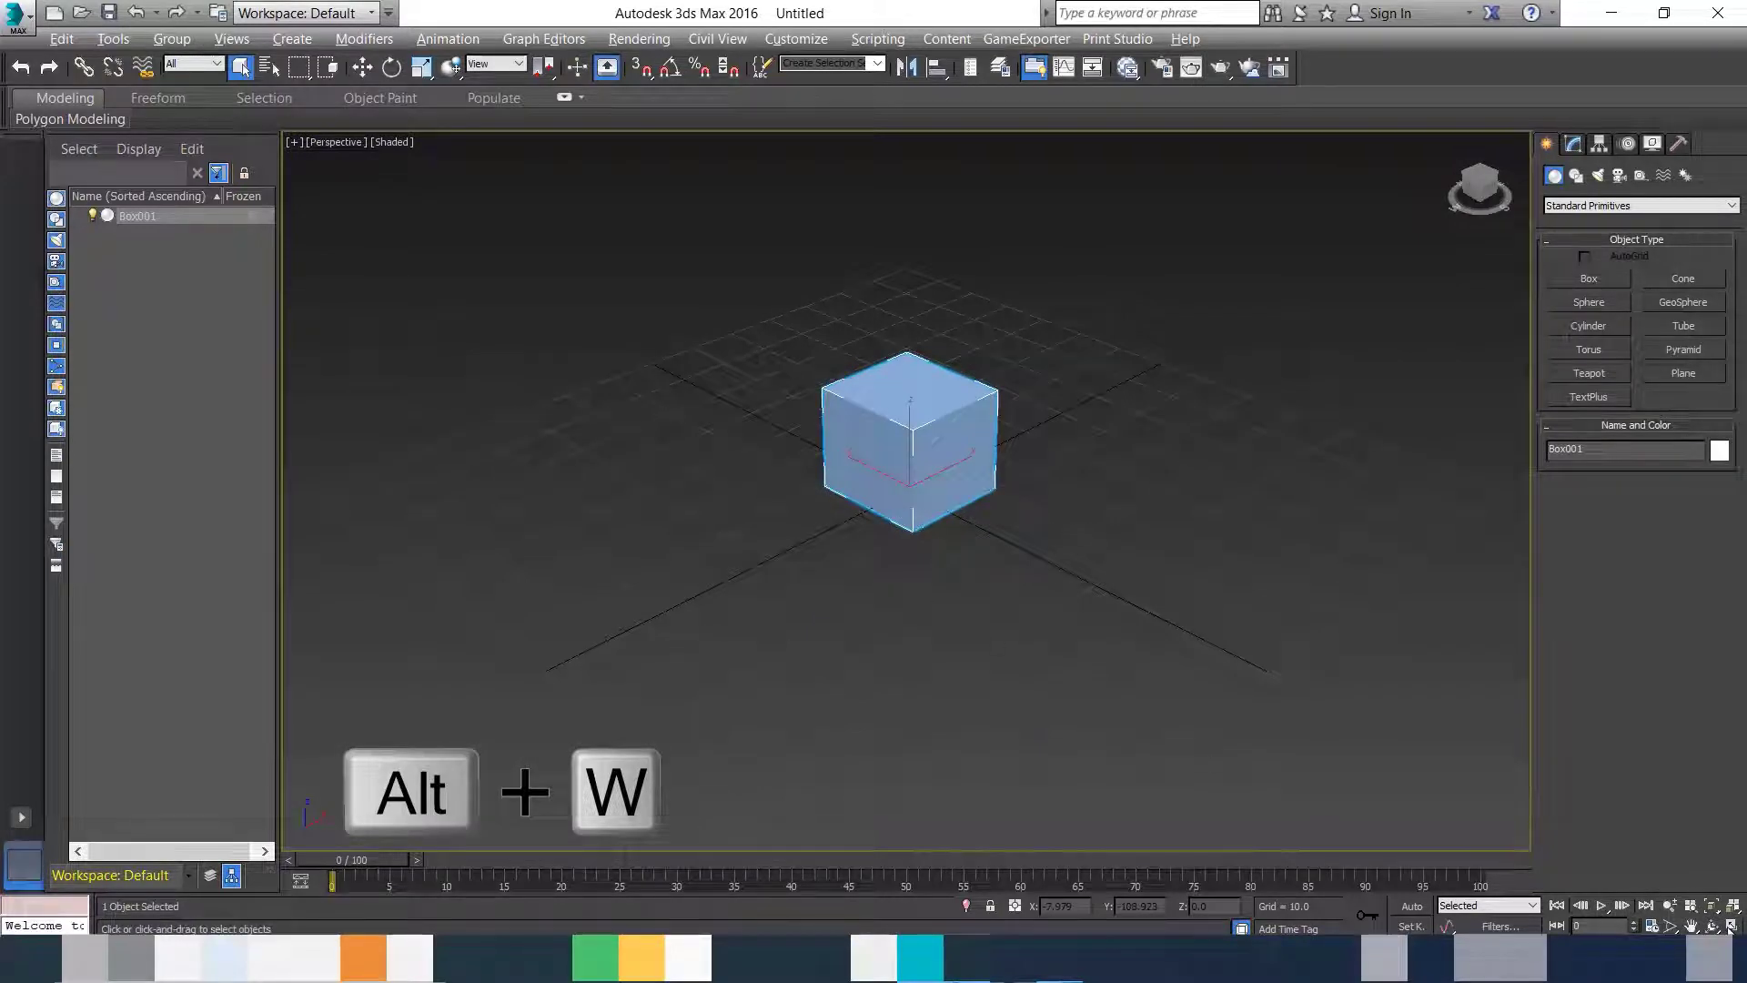
pyautogui.click(1729, 928)
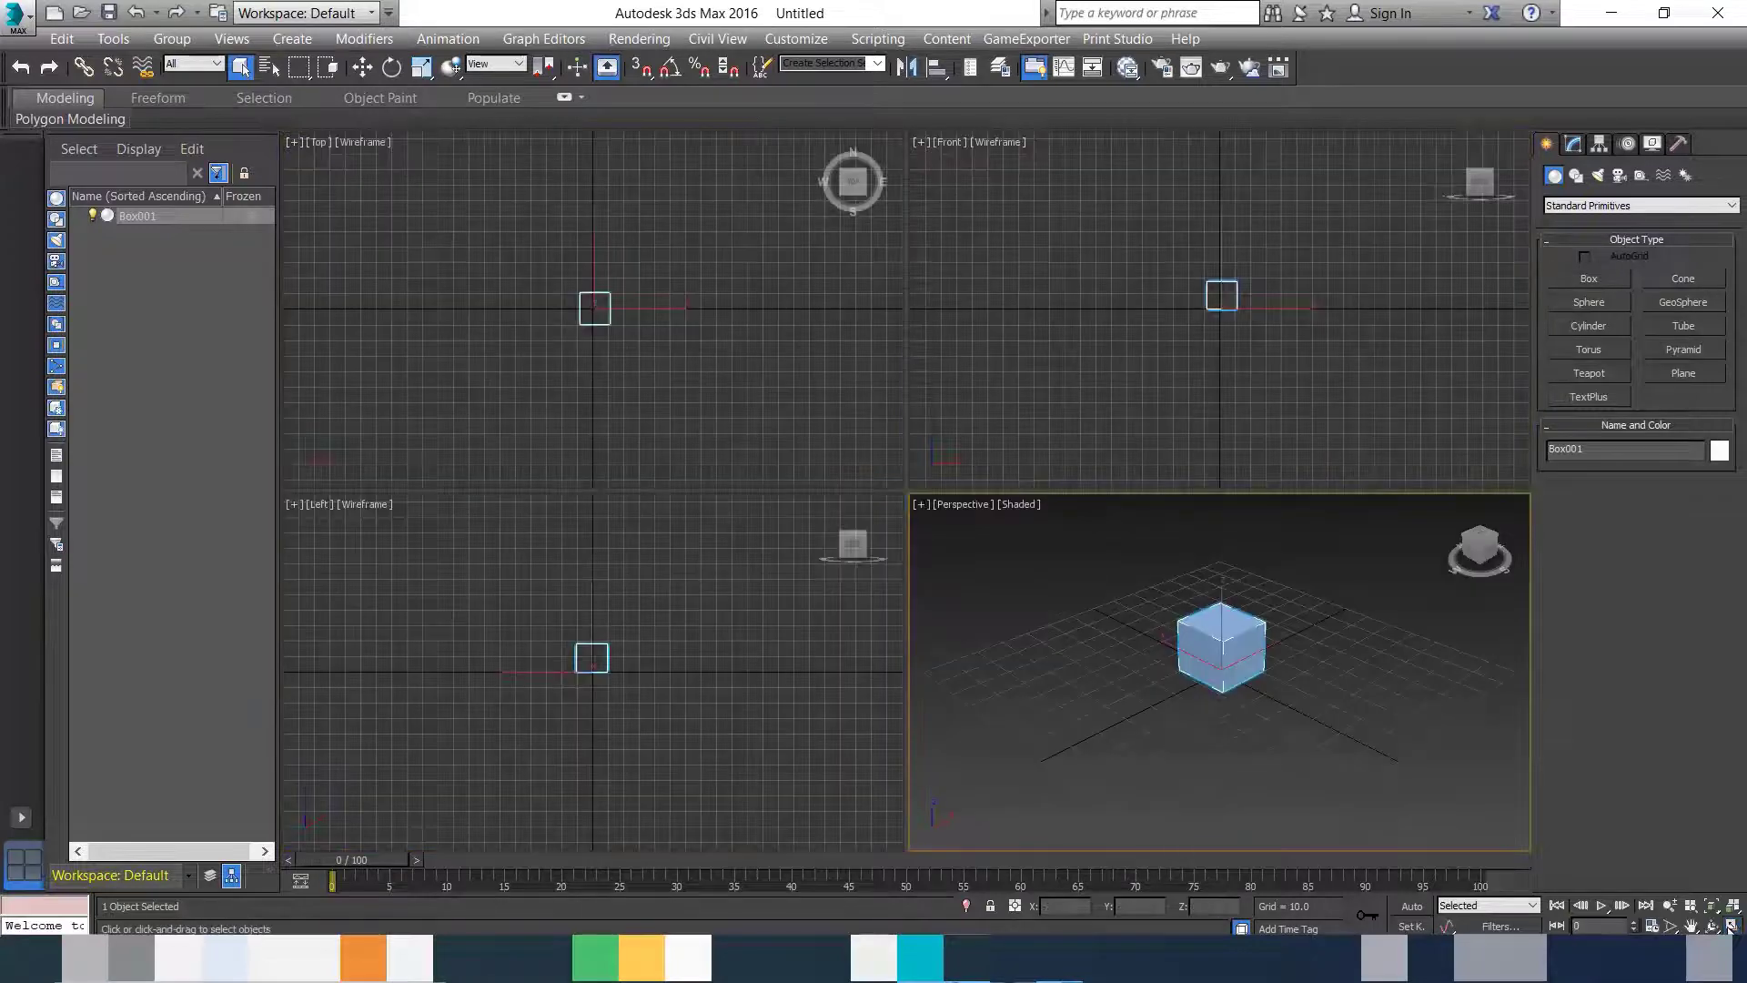
pyautogui.click(1730, 928)
pyautogui.hotkey('alt', 'w')
pyautogui.hotkey('alt', 'w')
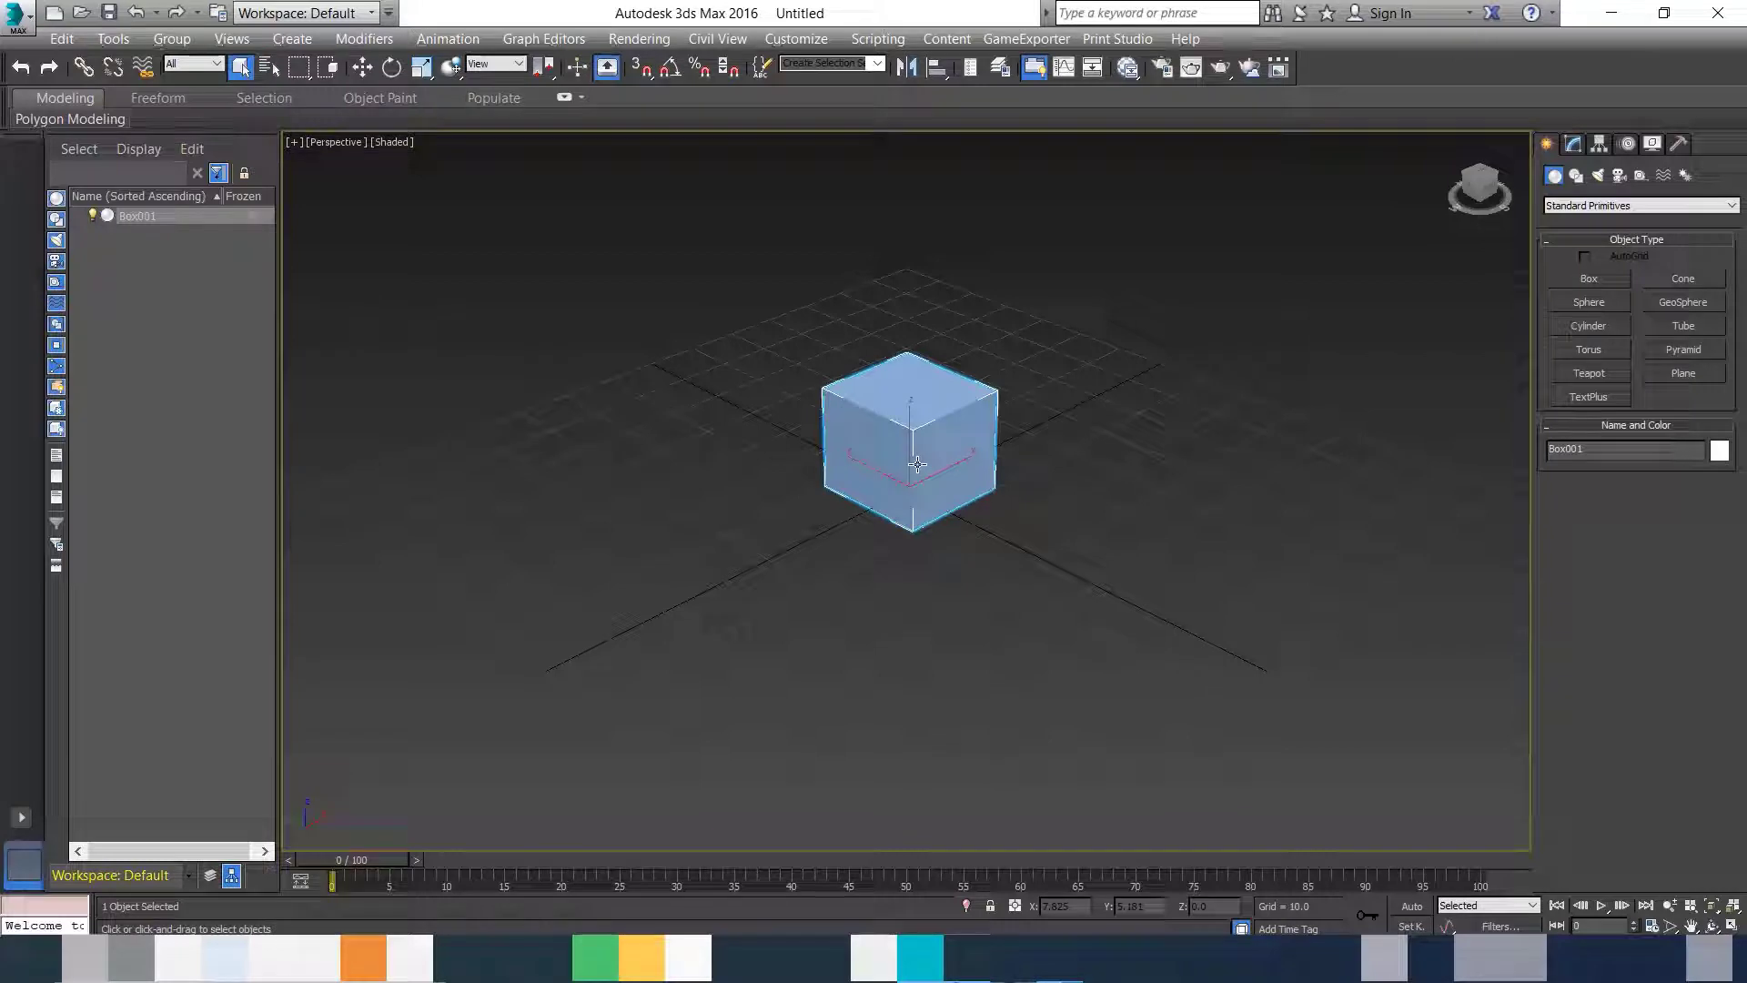
pyautogui.hotkey('alt', 'w')
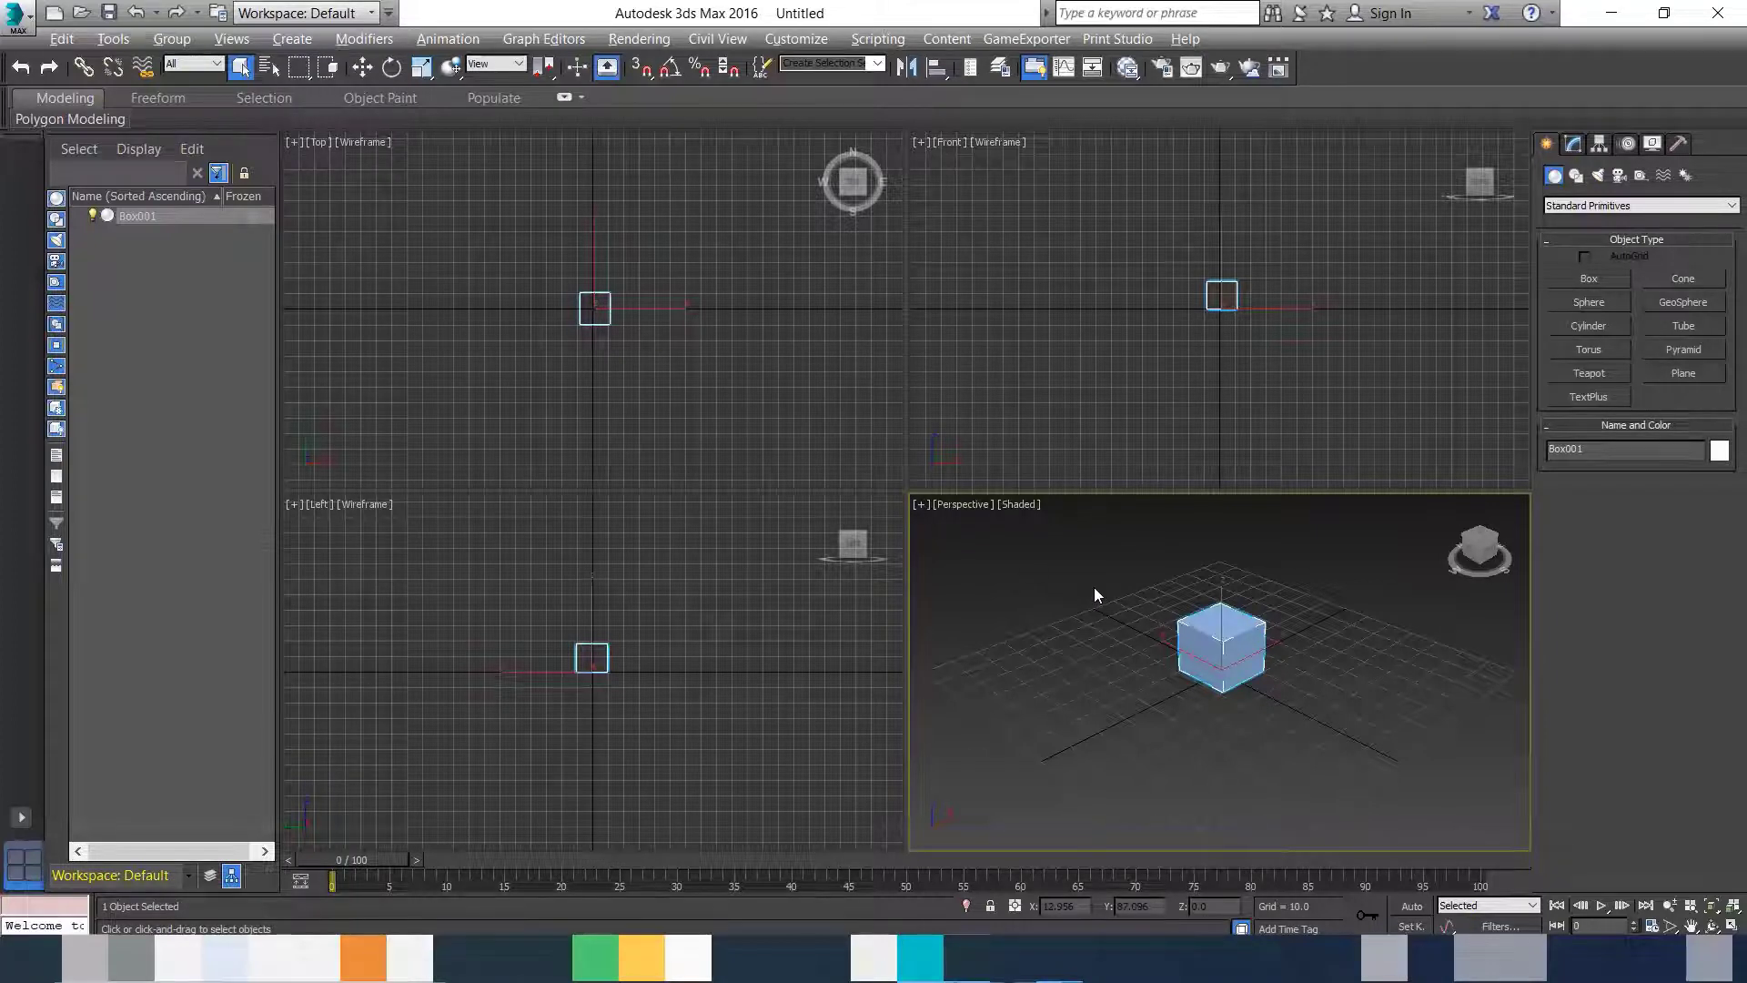
pyautogui.hotkey('alt', 'w')
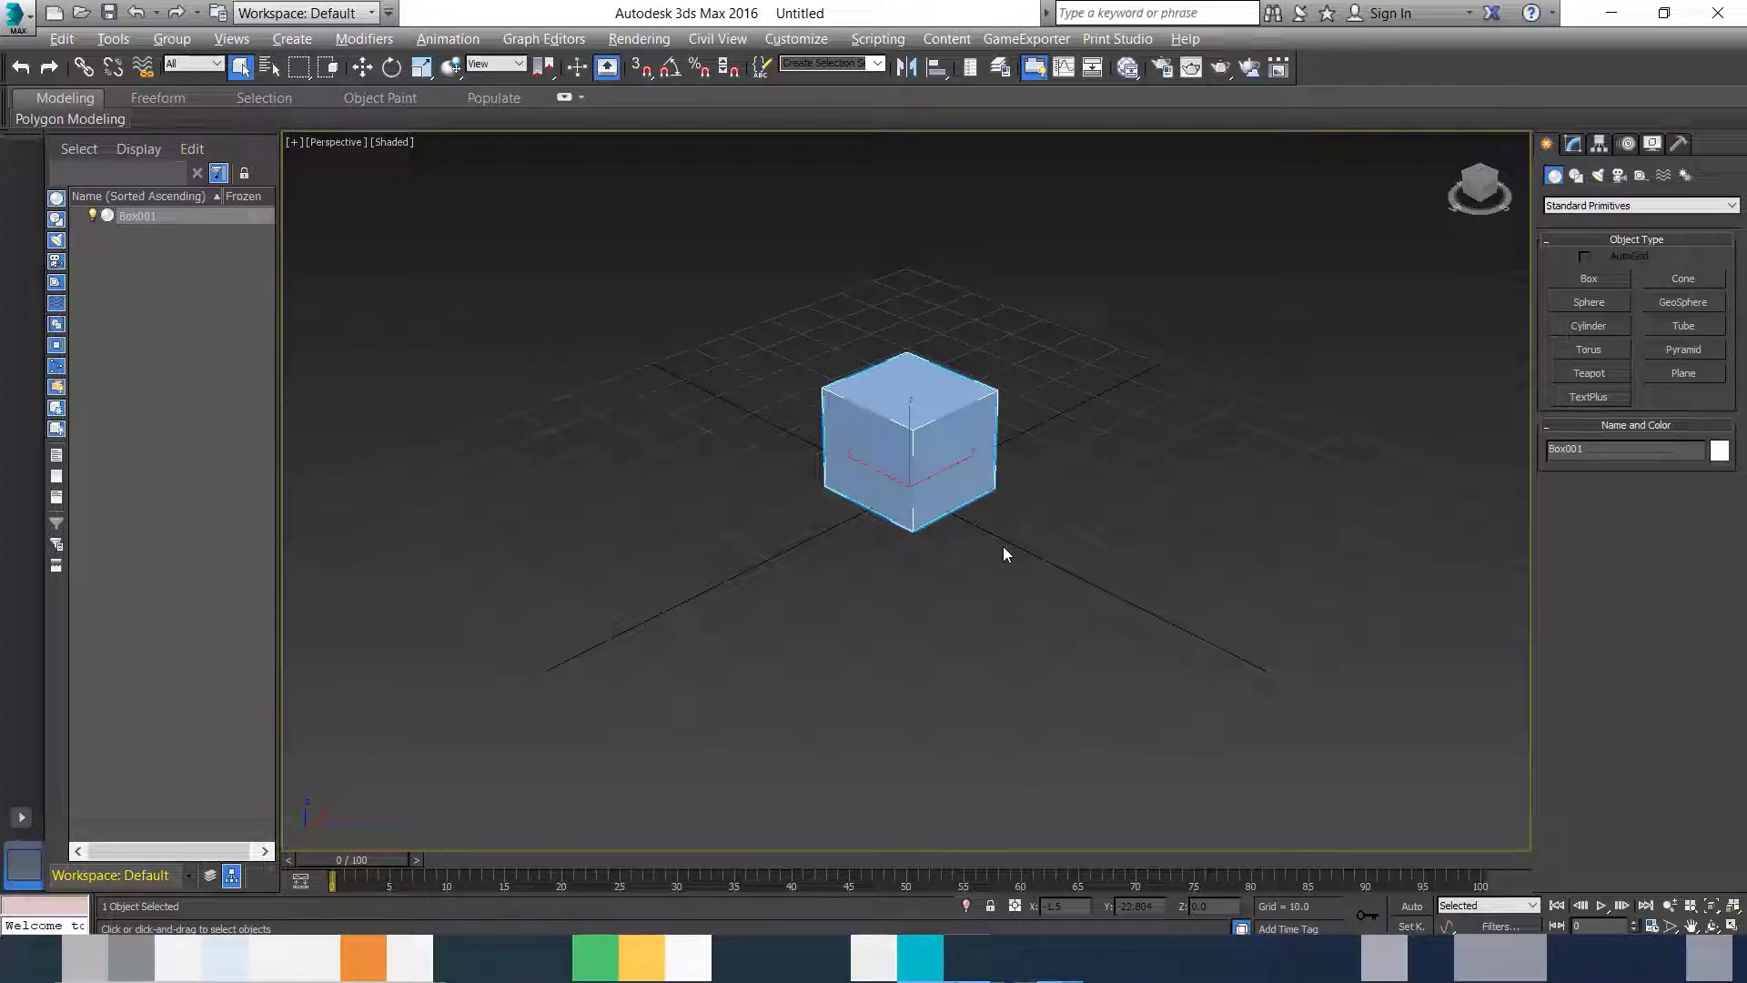
# Step: Switch the viewport to Orthographic, then Top, Bottom, Front, and finally Left view
pyautogui.press('u')
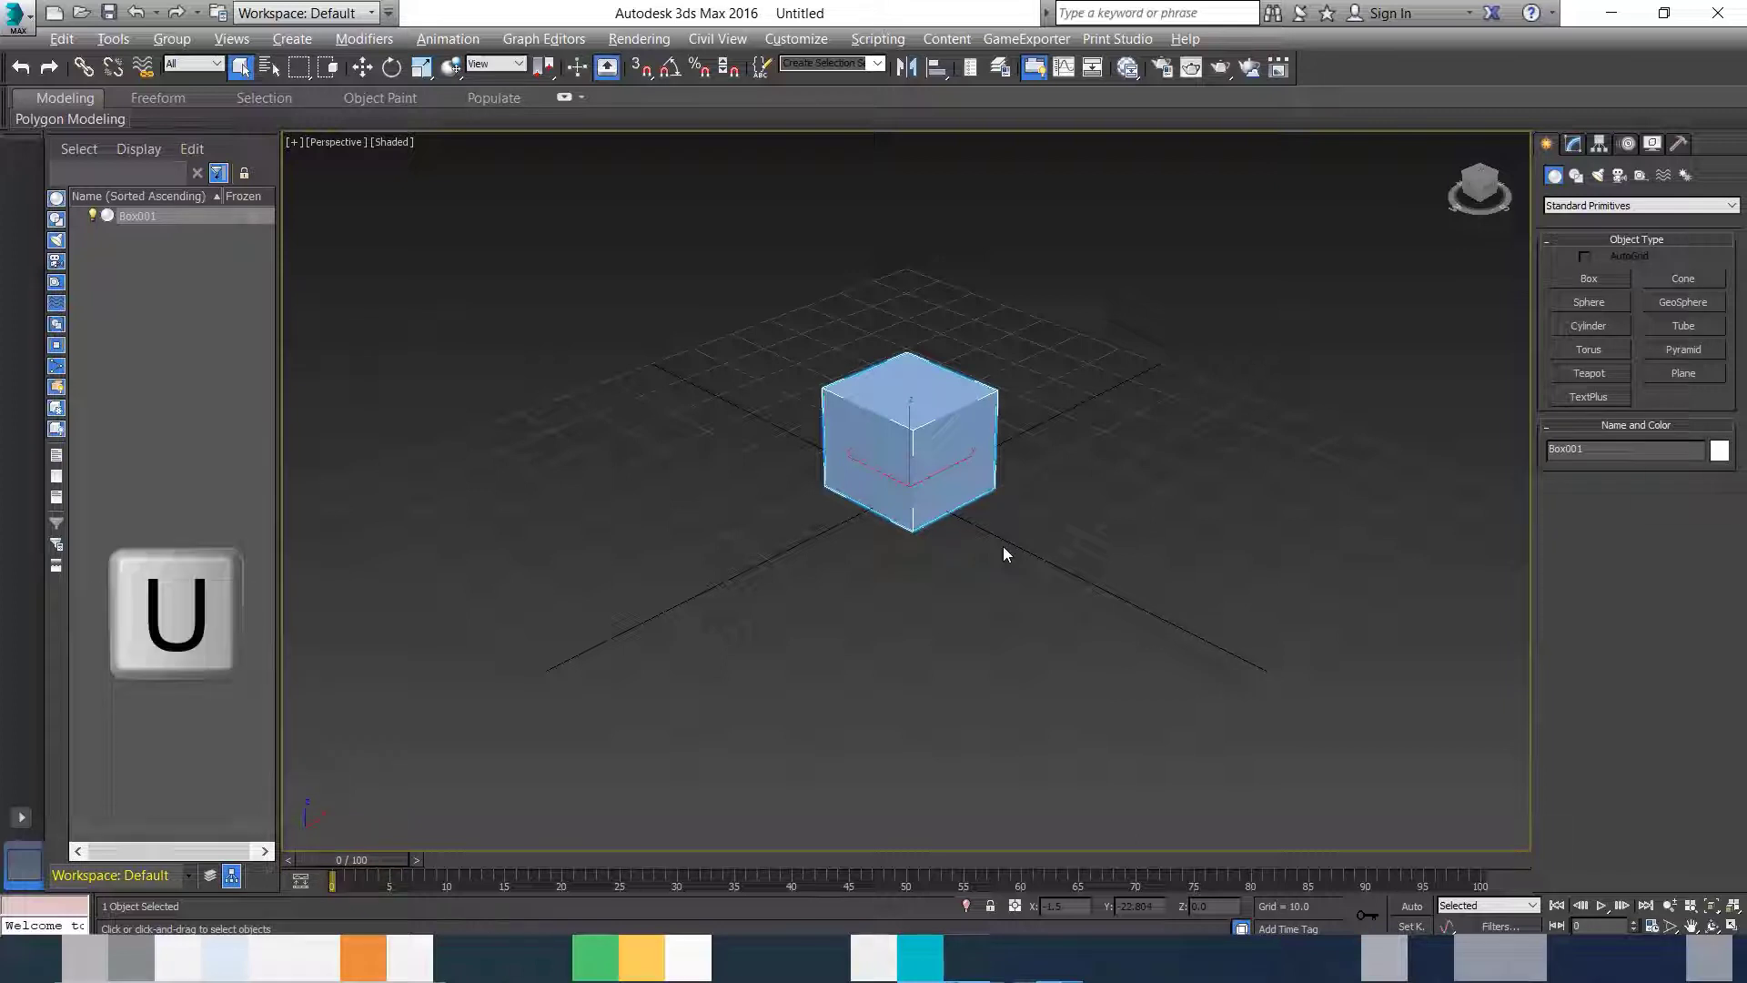
pyautogui.press('u')
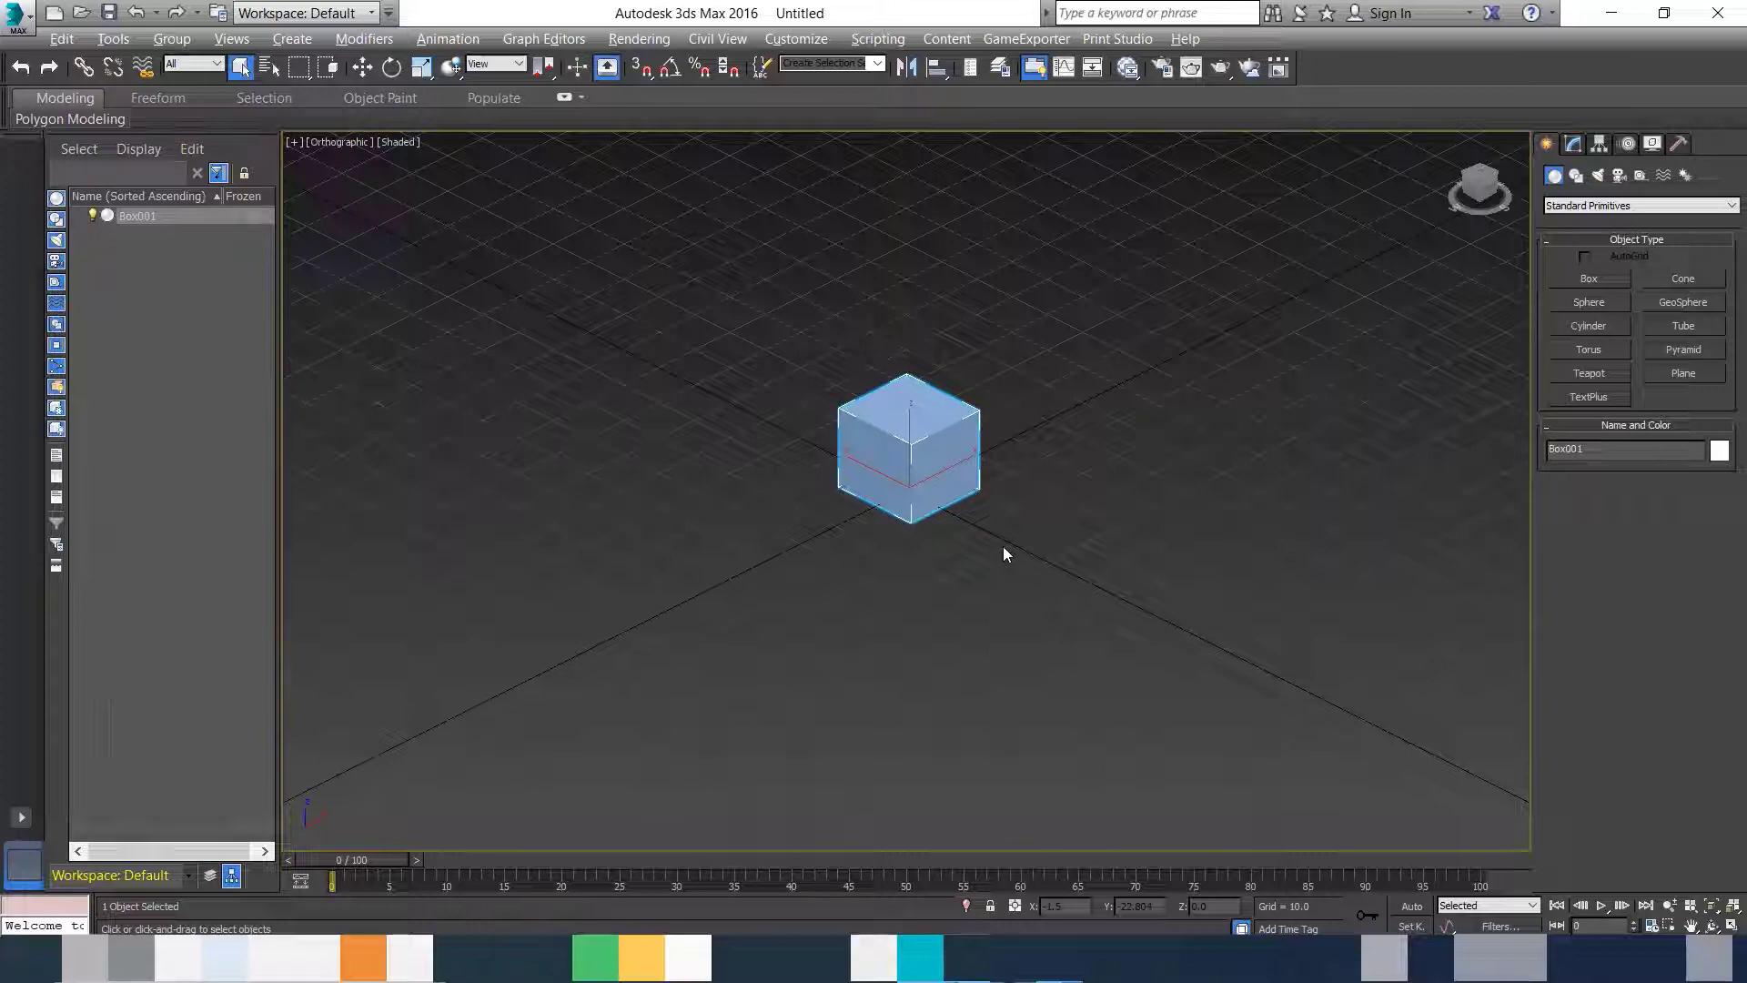
pyautogui.press('t')
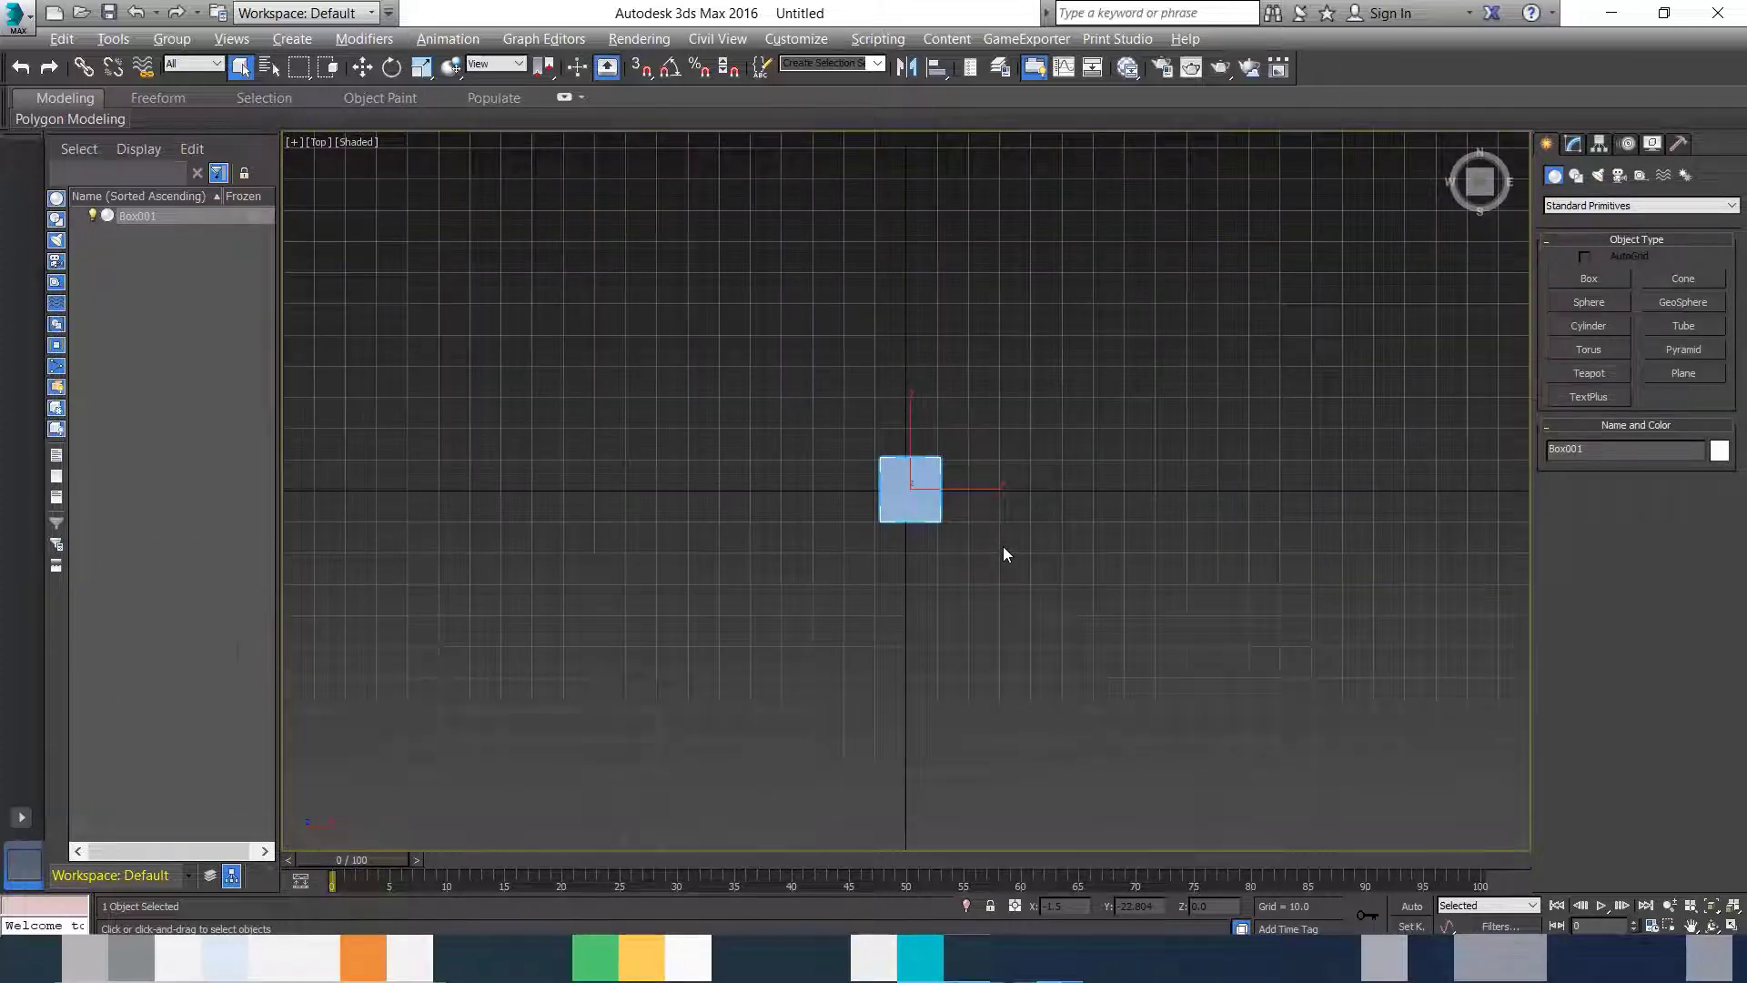
pyautogui.press('b')
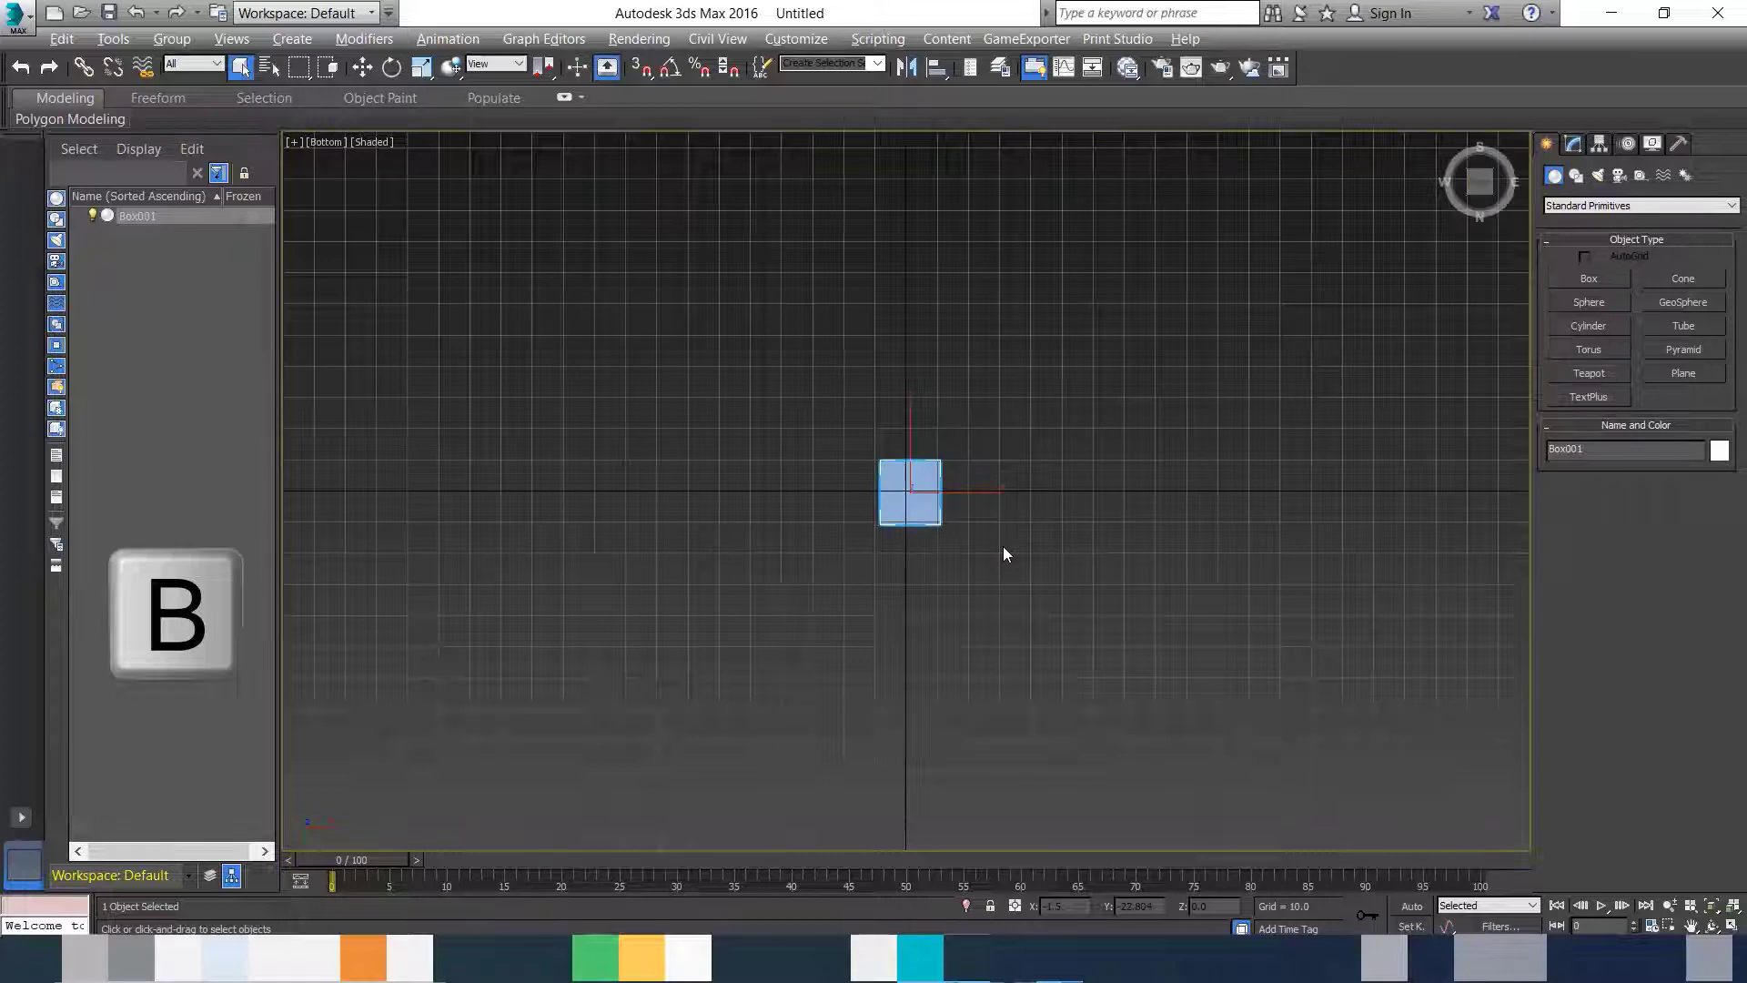
pyautogui.press('f')
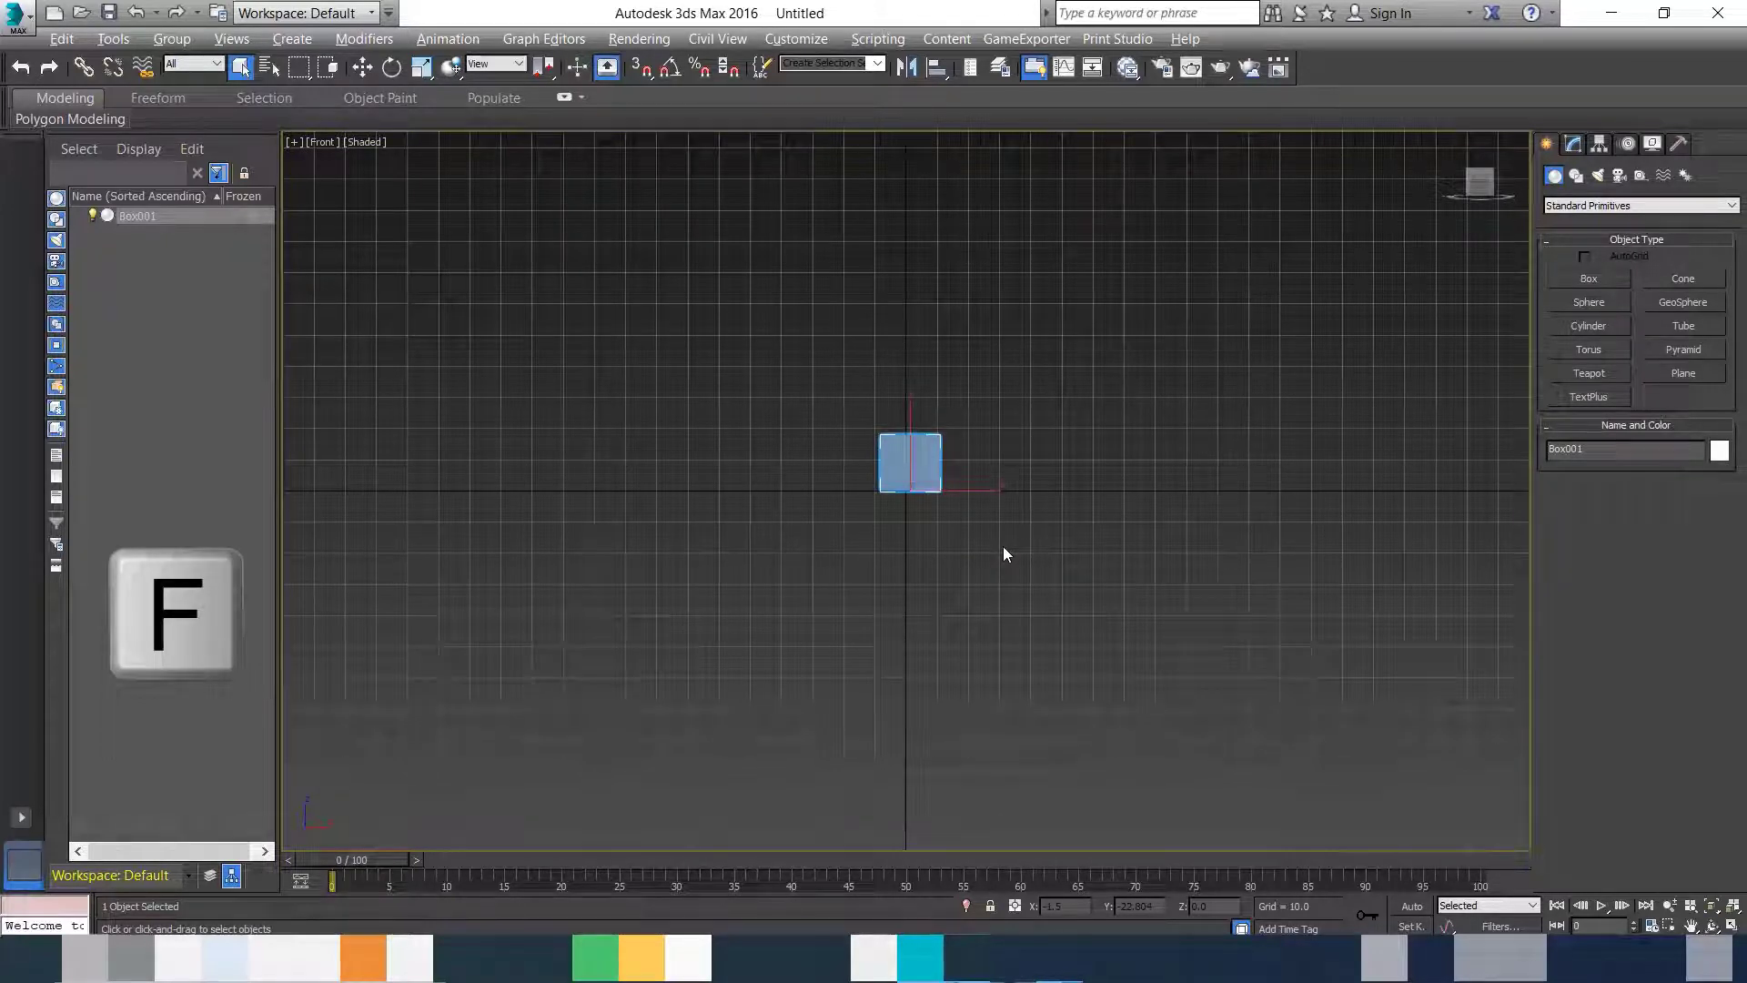
pyautogui.press('l')
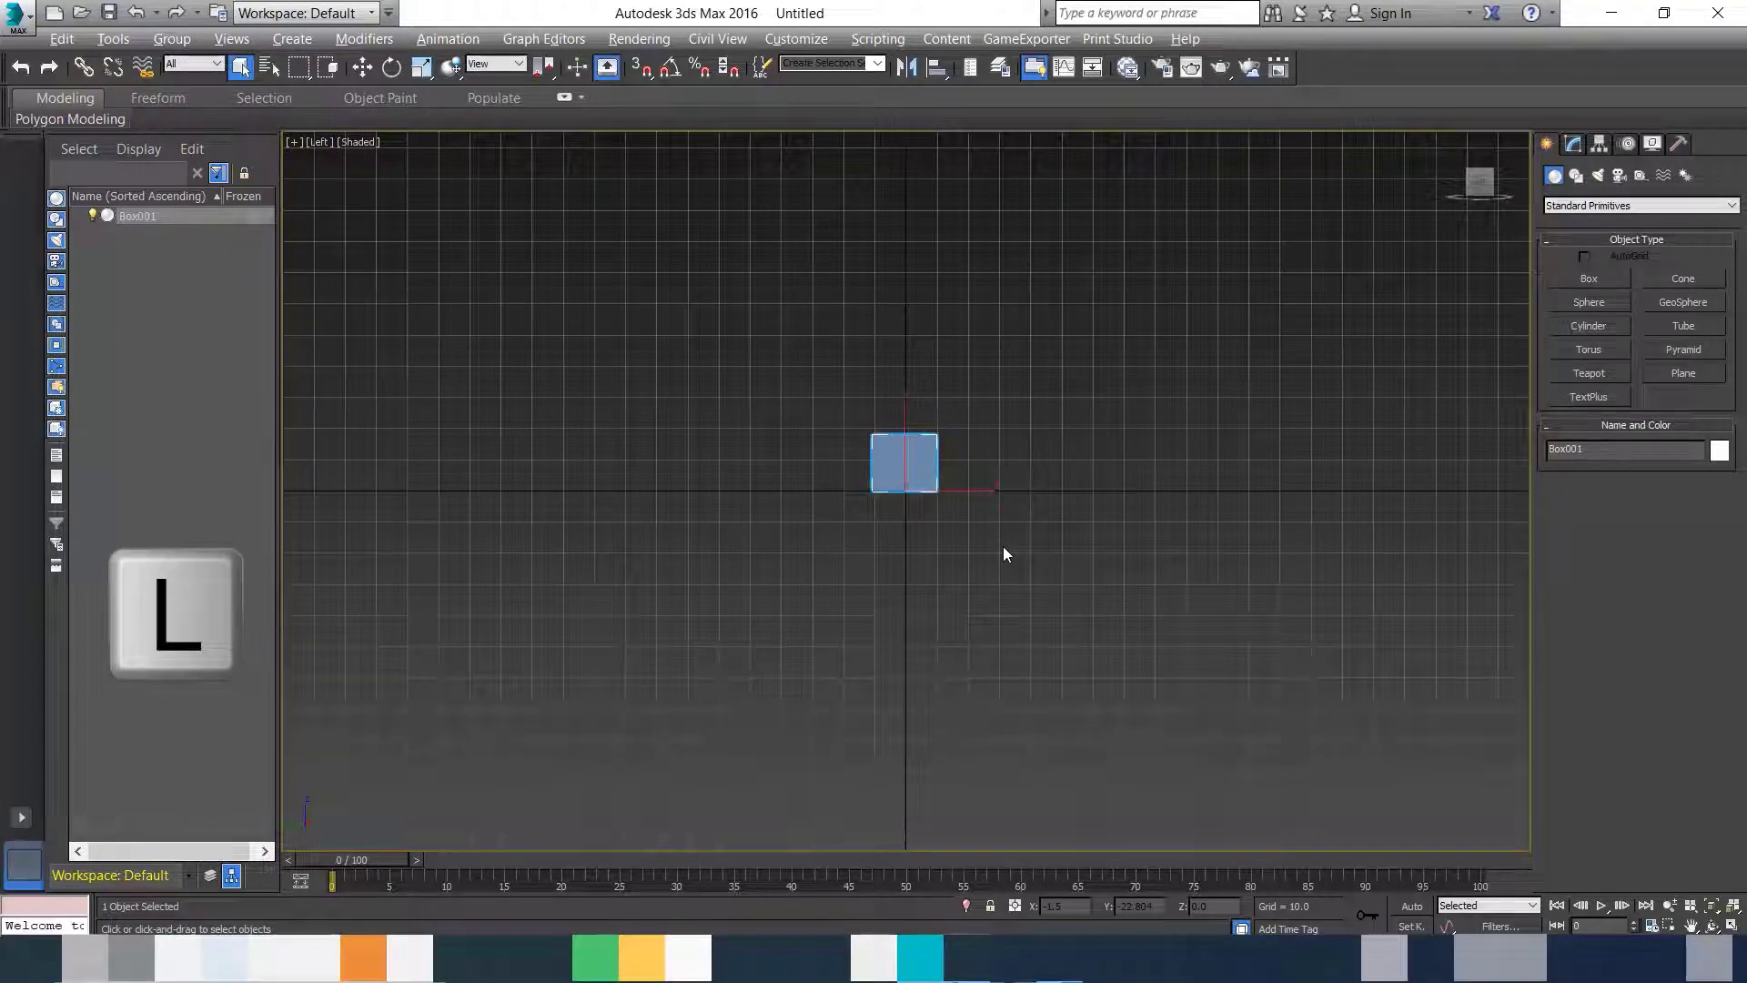
# Step: Use the point-of-view label menu to switch the view to Back, then Perspective, then Top
pyautogui.click(318, 143)
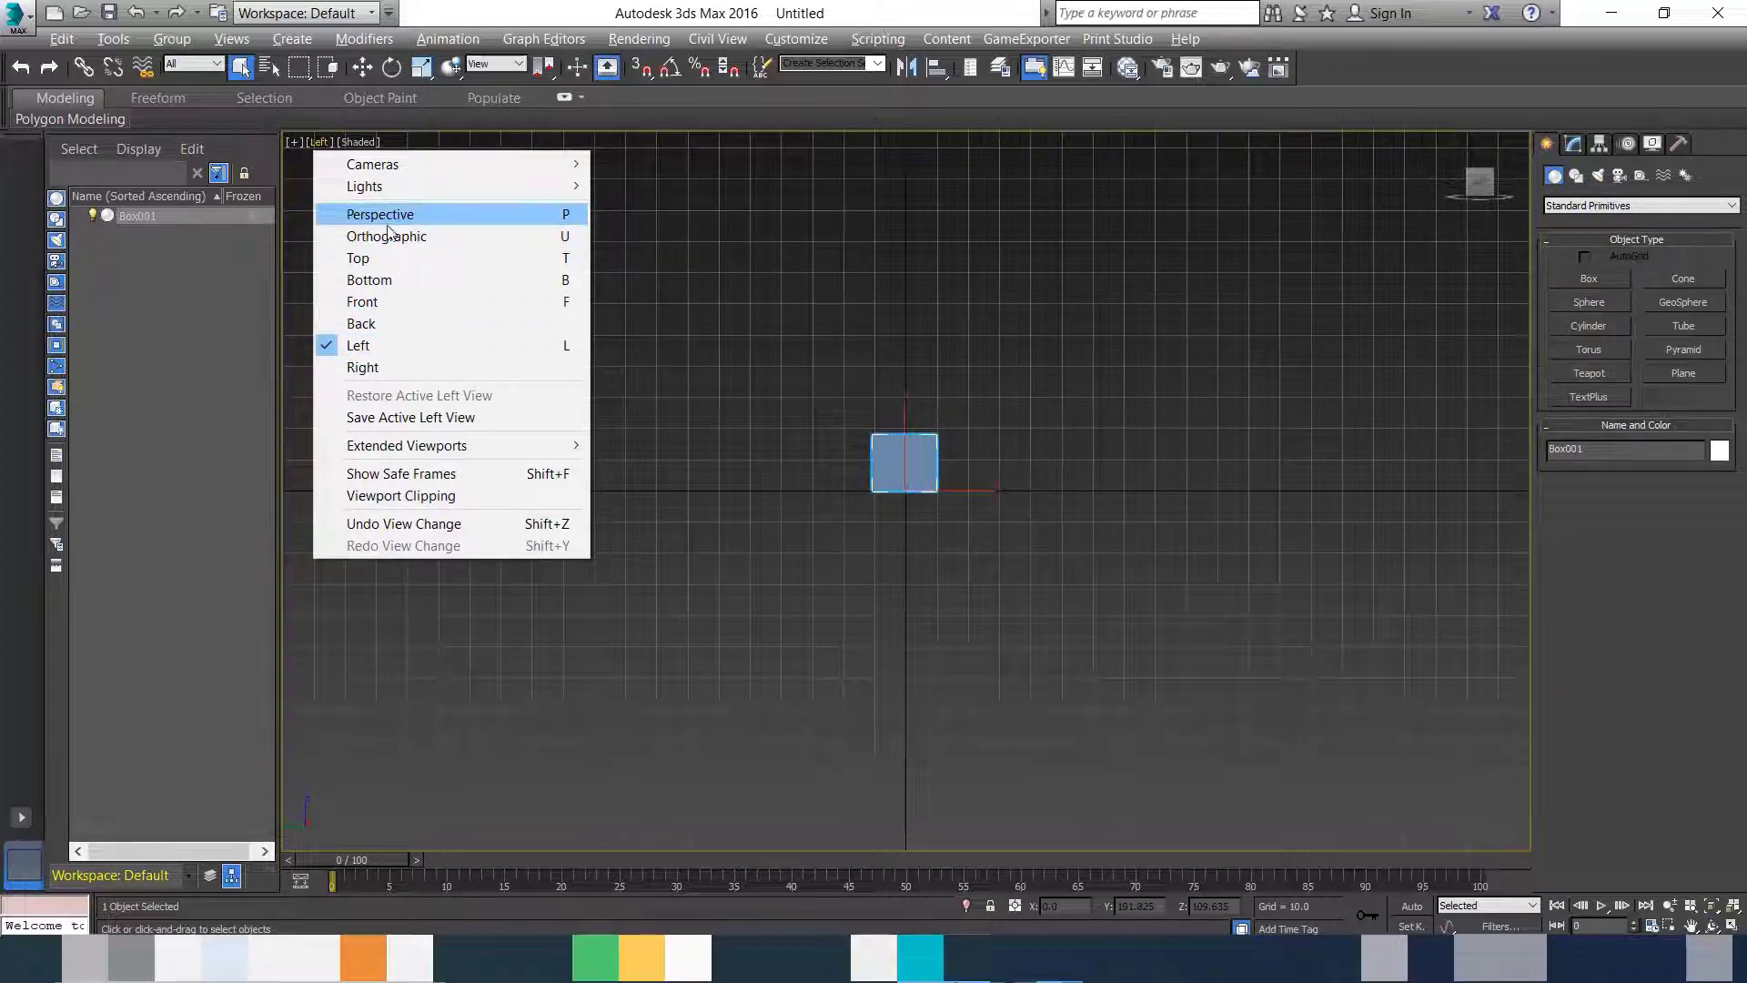
pyautogui.click(383, 324)
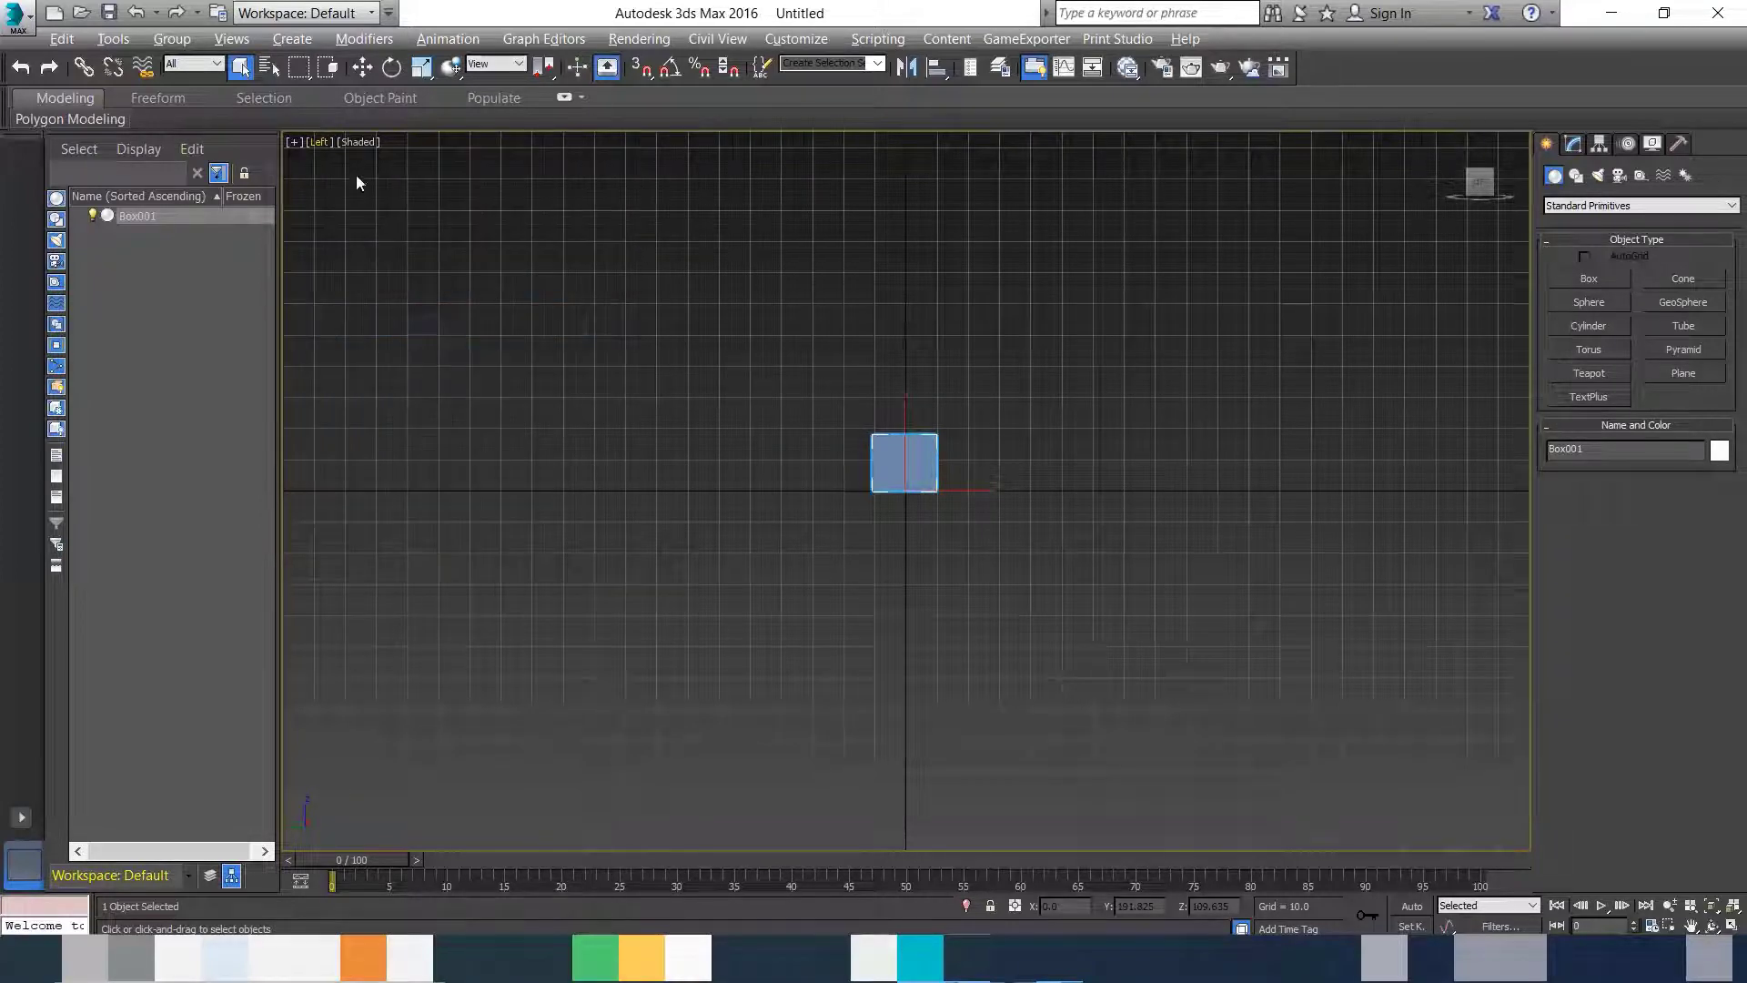
pyautogui.click(320, 147)
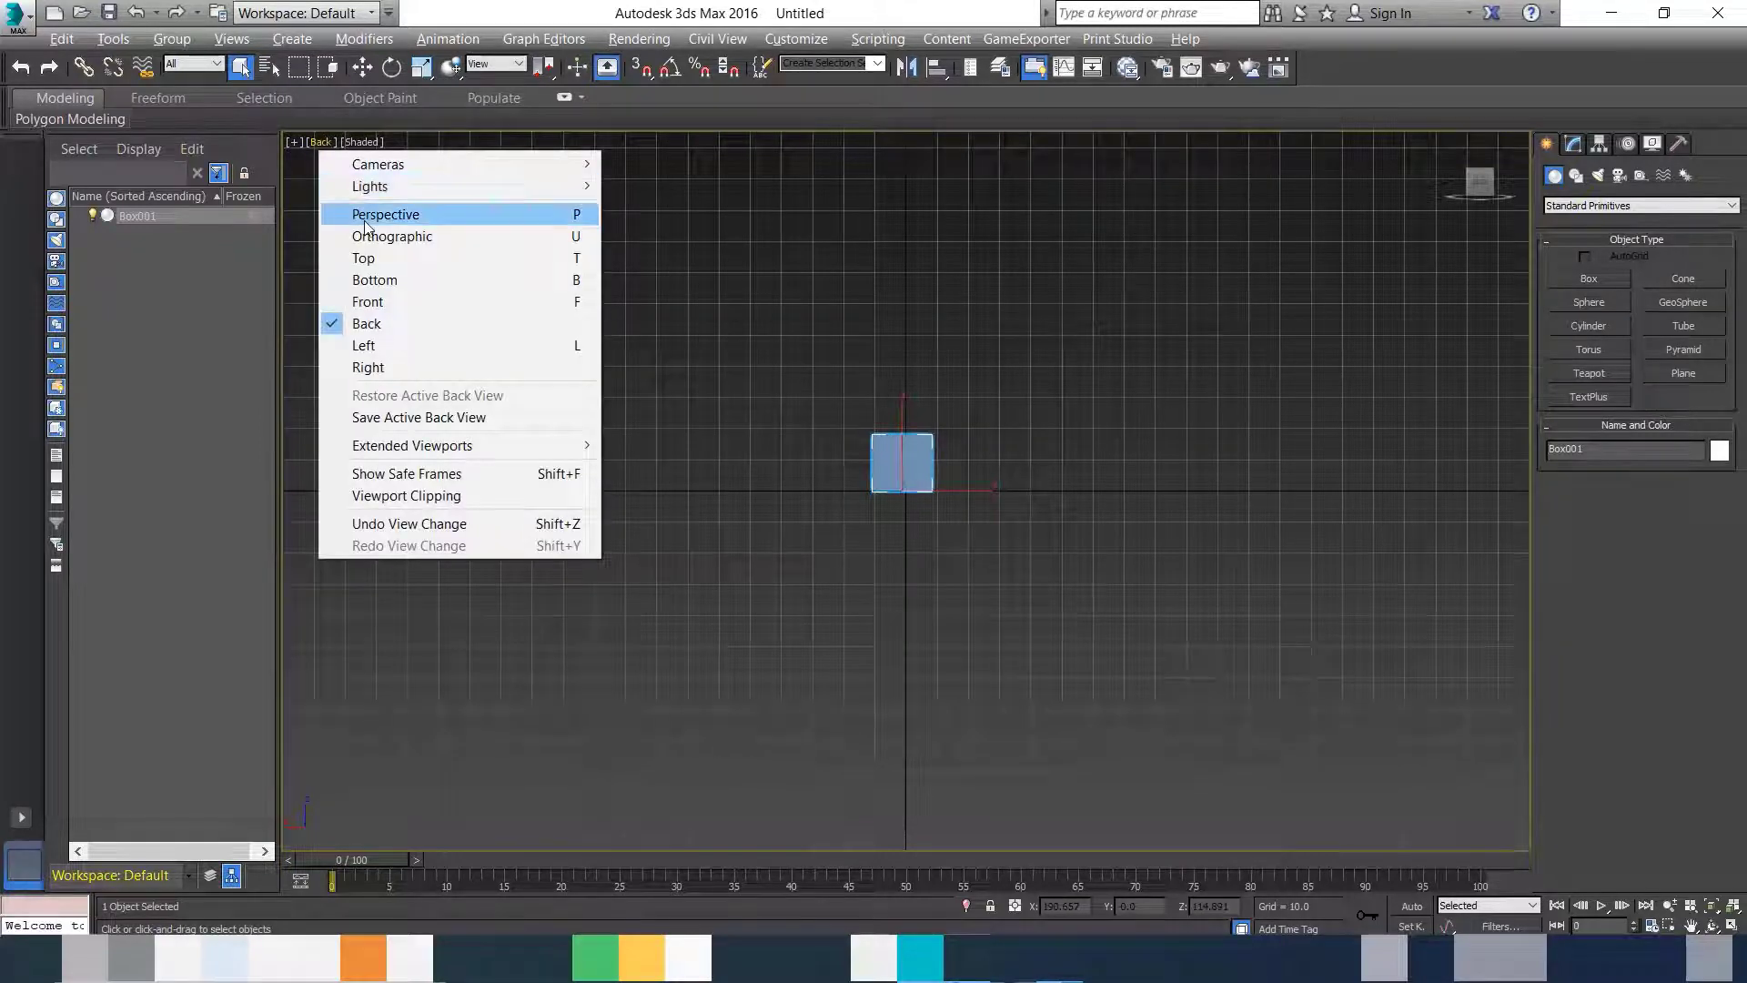
pyautogui.click(326, 144)
pyautogui.press('p')
pyautogui.click(334, 144)
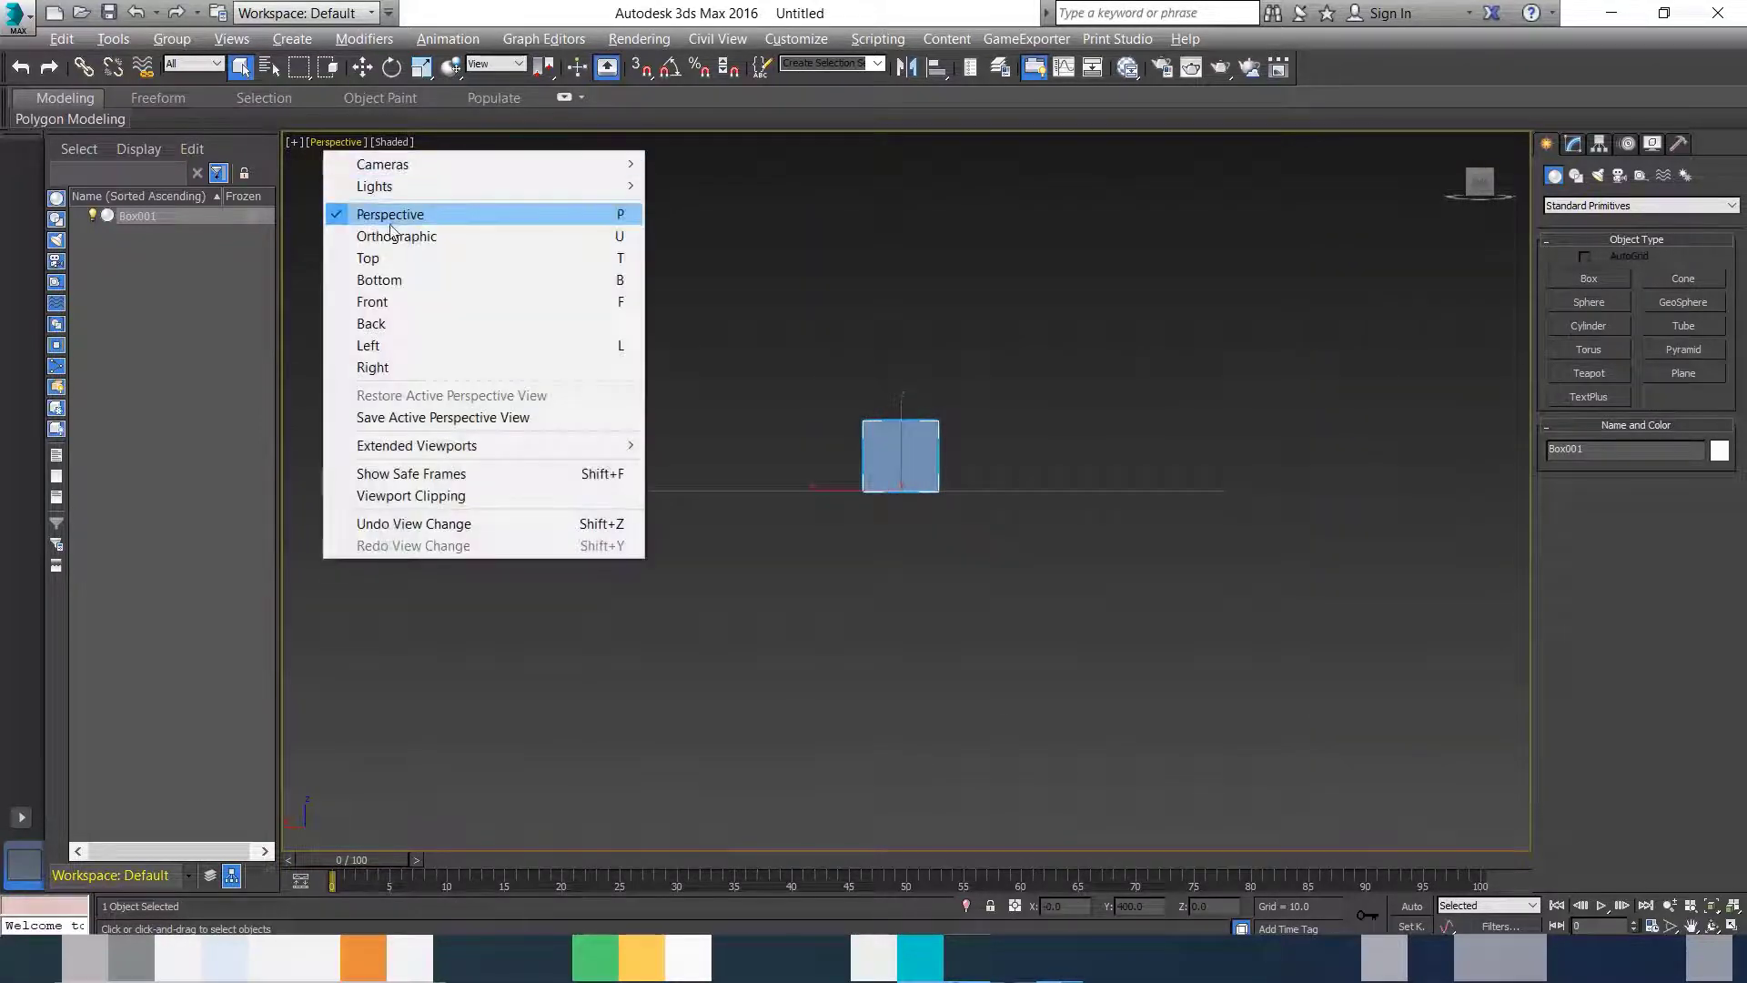
pyautogui.click(410, 262)
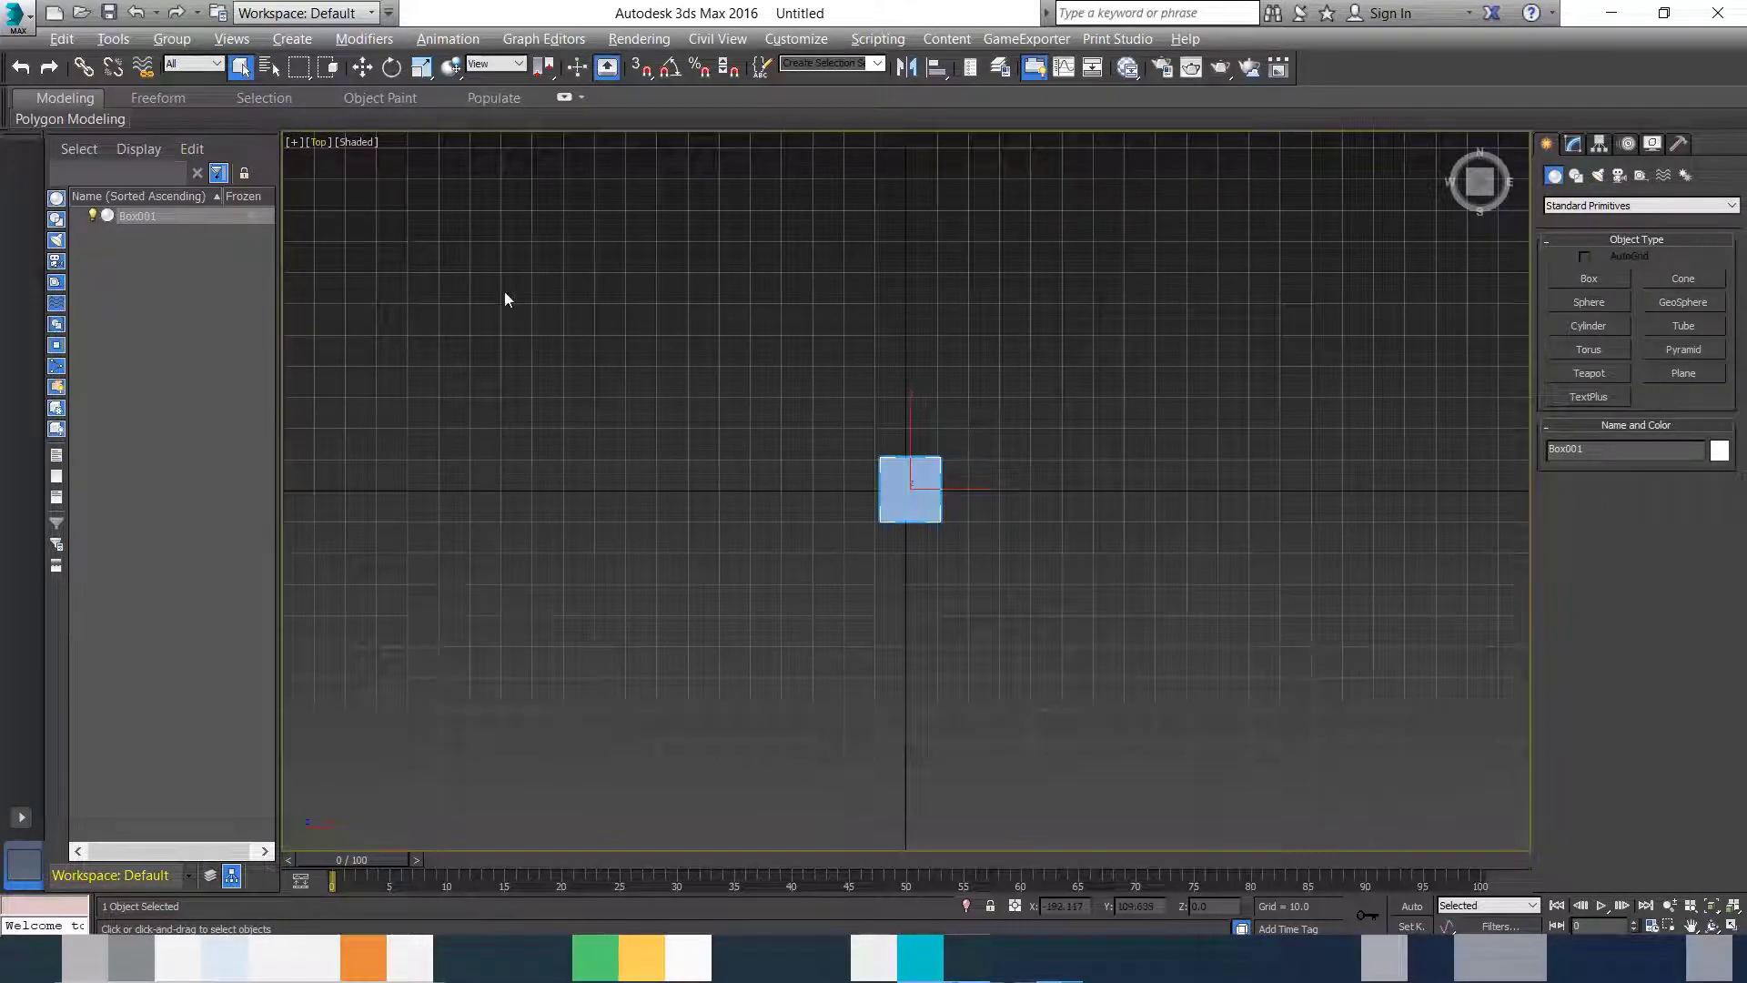
# Step: Switch back to Perspective, reset to the ViewCube home view, then view the box from the front
pyautogui.press('p')
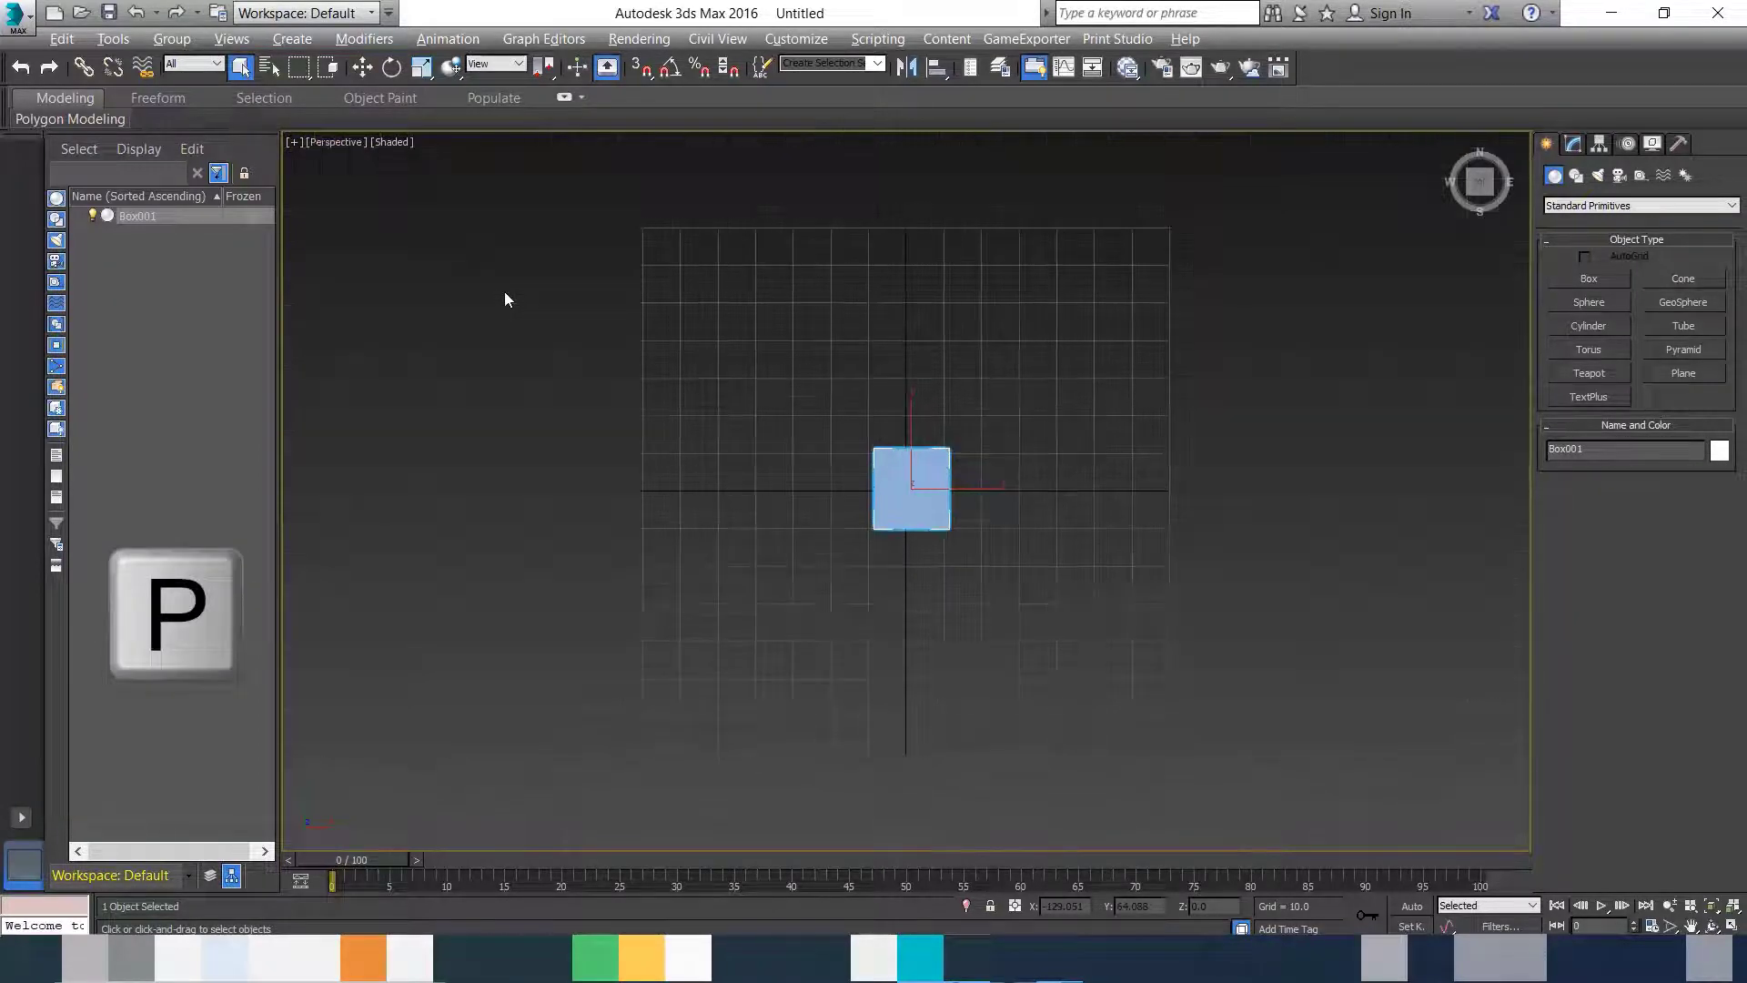
pyautogui.moveTo(1479, 182)
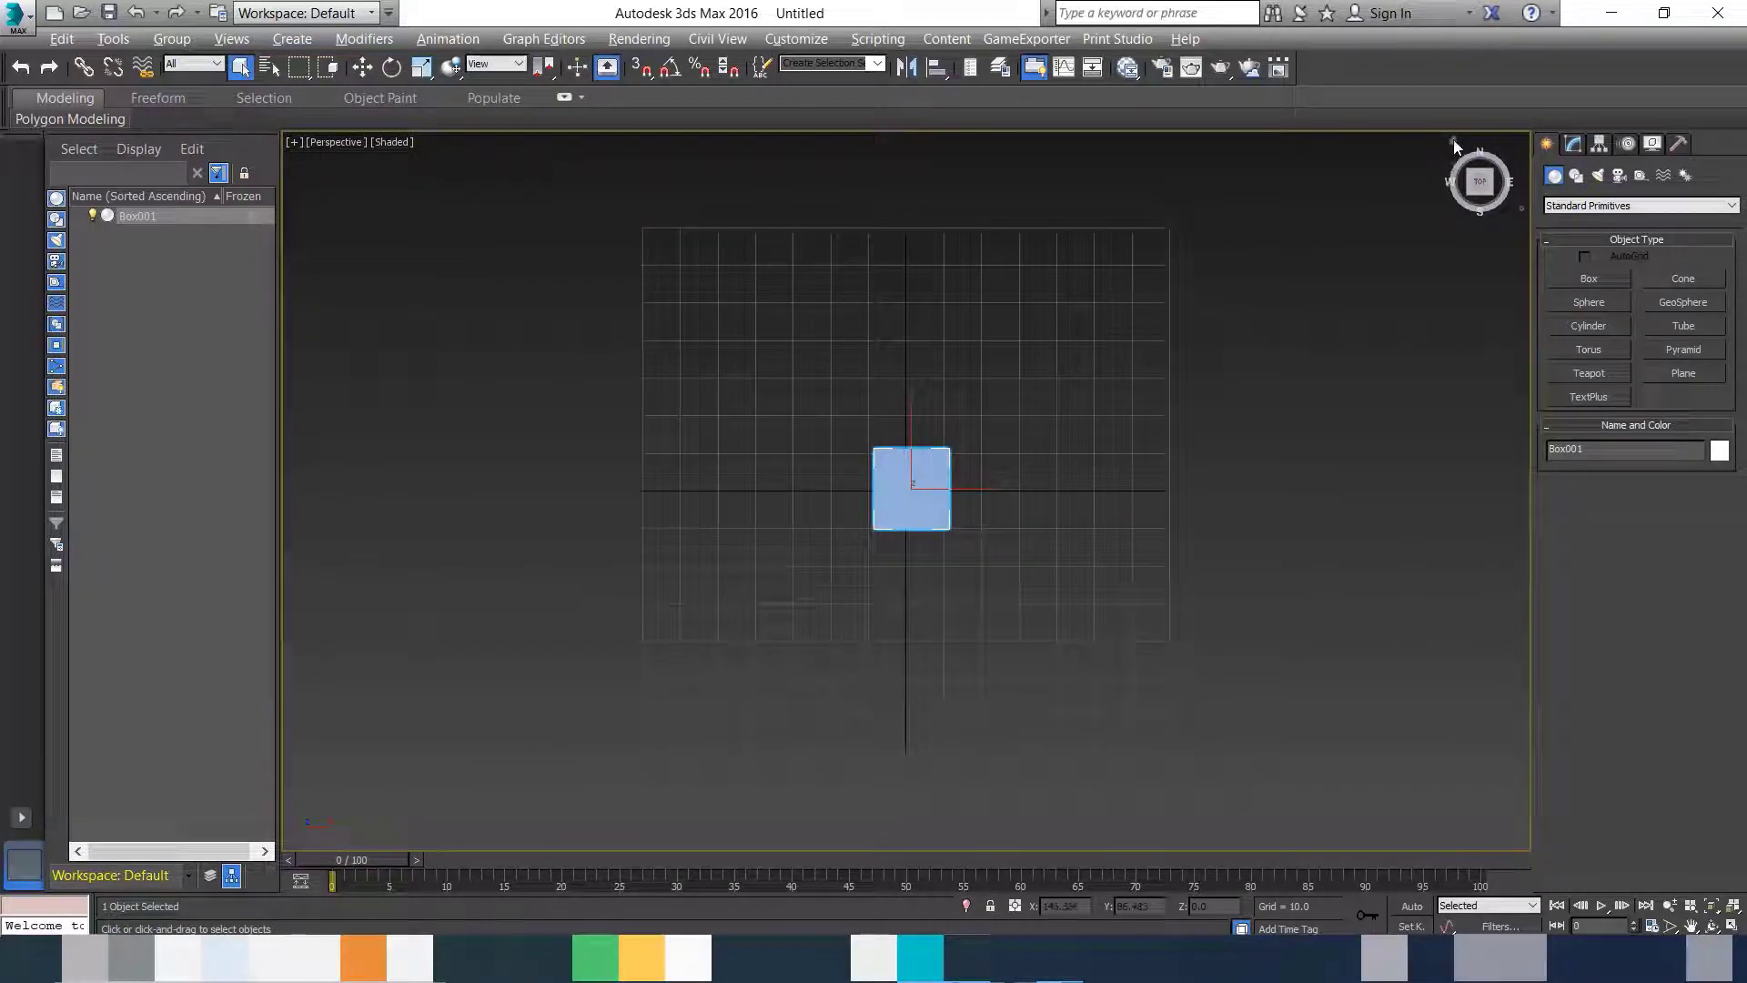
pyautogui.click(1454, 142)
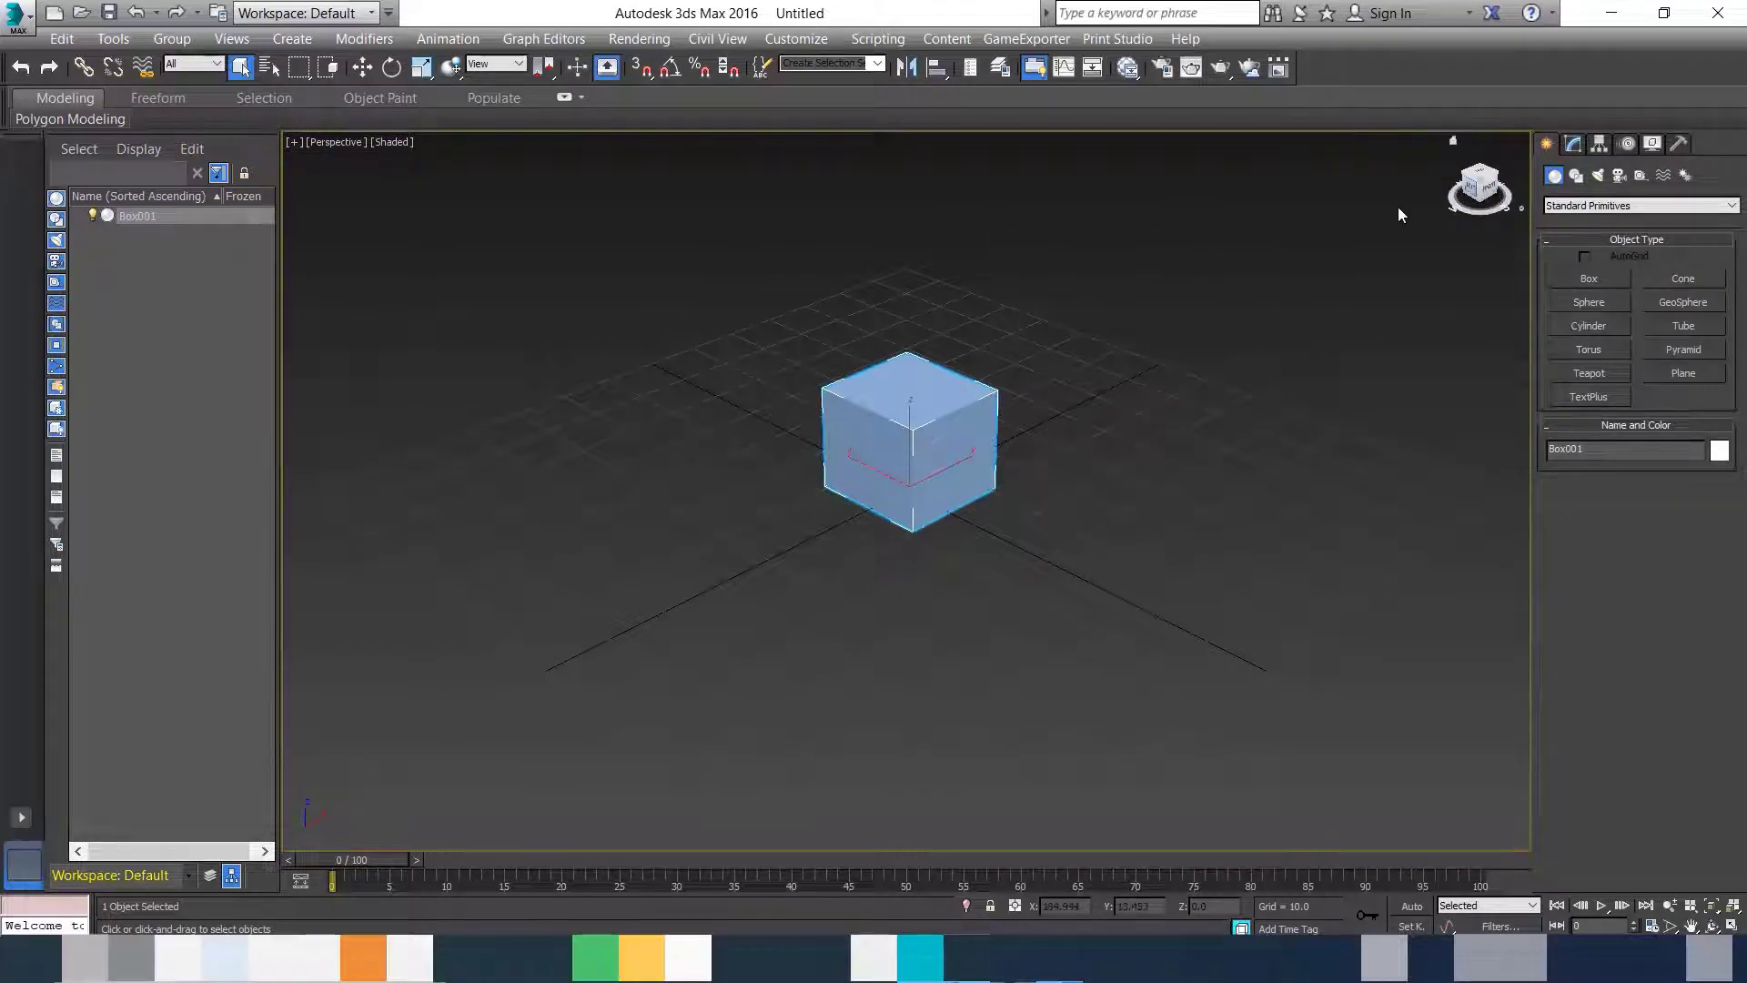
pyautogui.click(1490, 193)
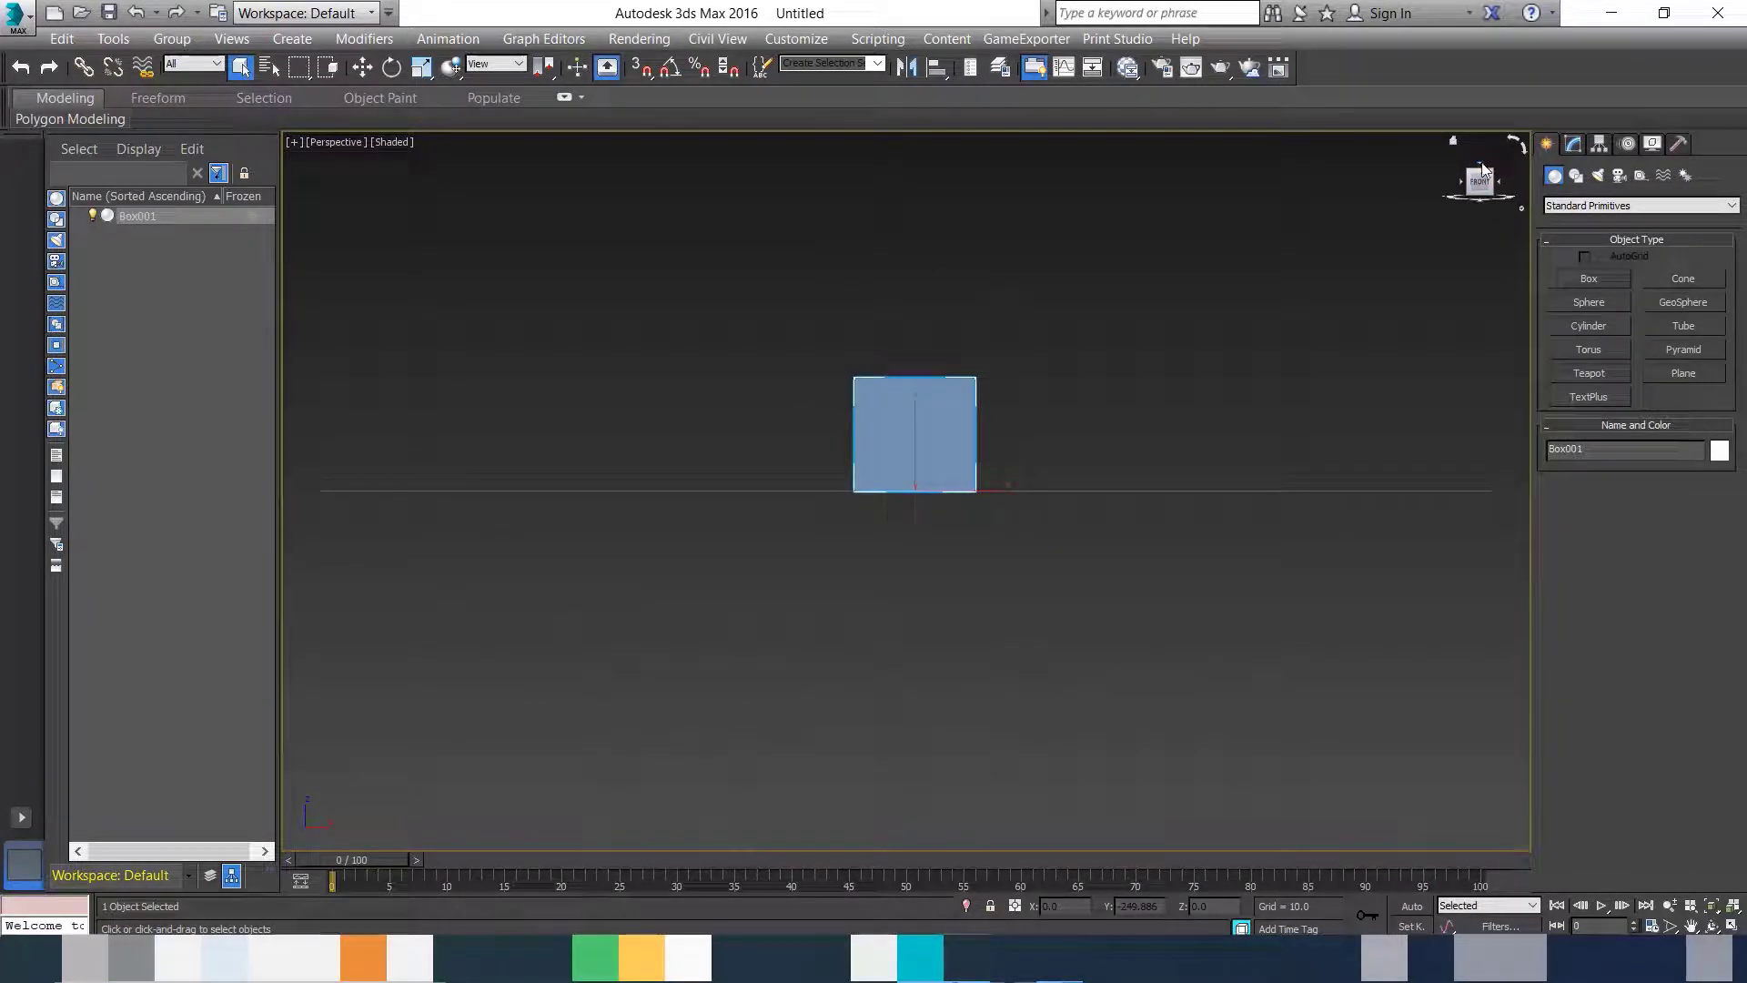
# Step: Cycle the ViewCube through Top, Left, Front and Right views, end on Top, and deselect the box
pyautogui.click(1483, 168)
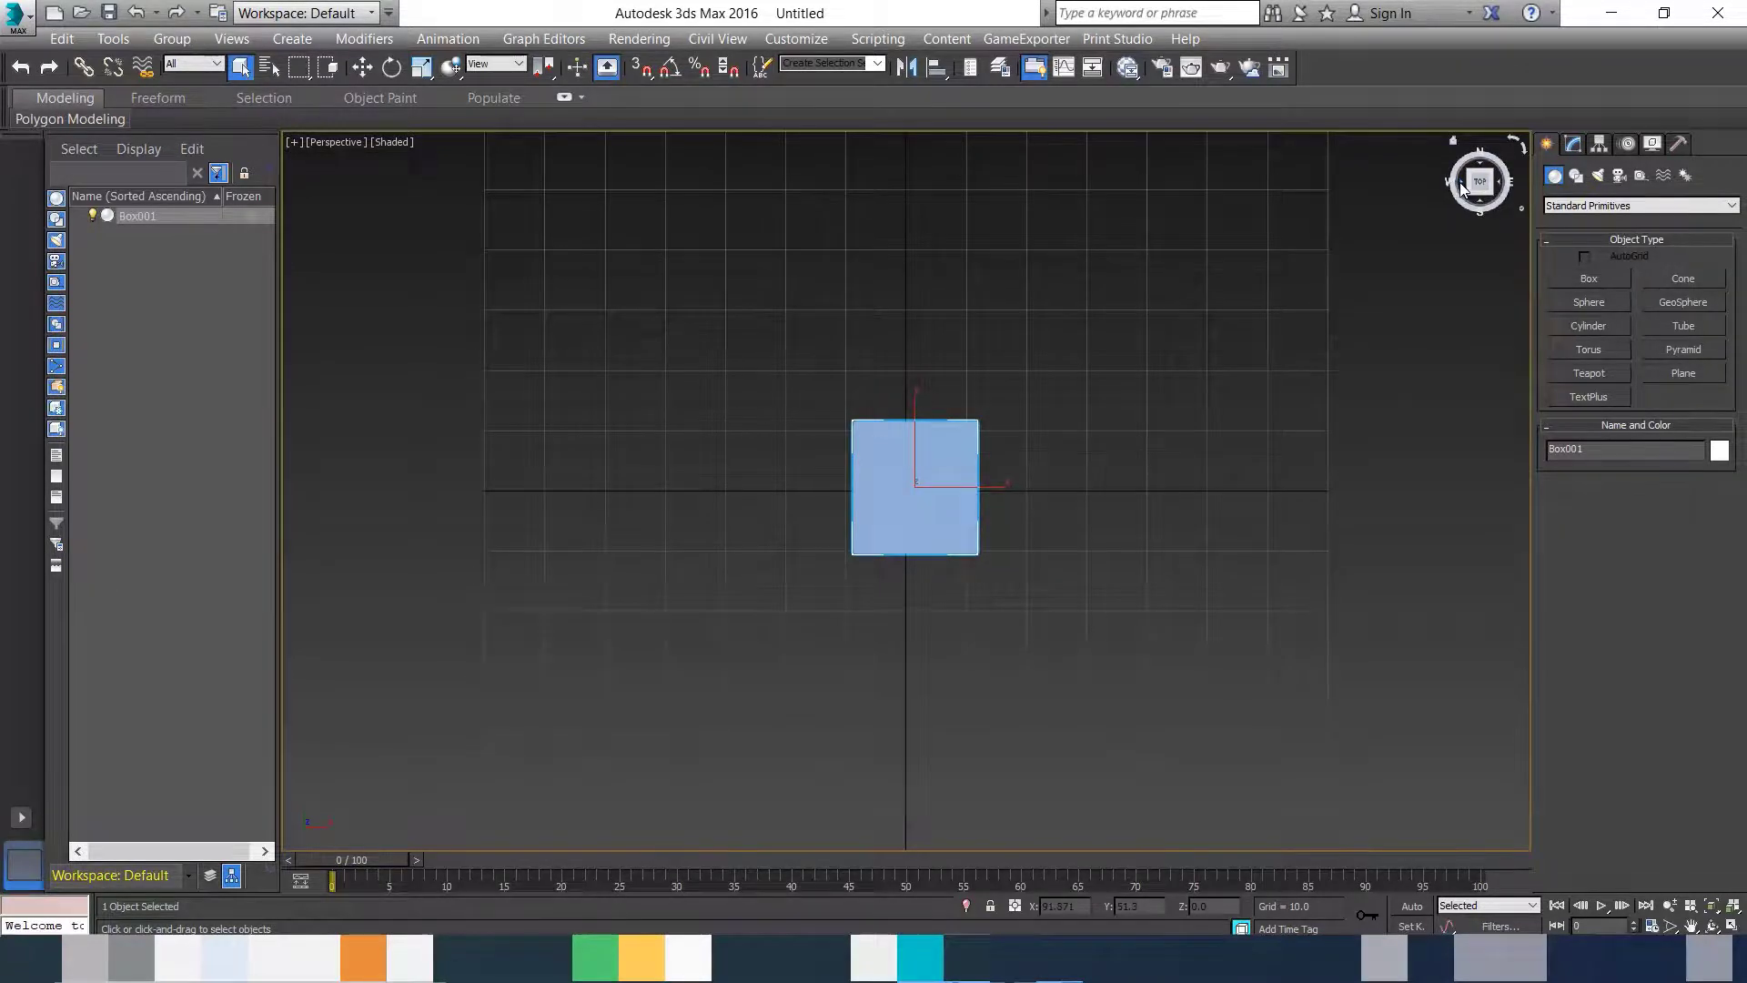
pyautogui.click(1461, 189)
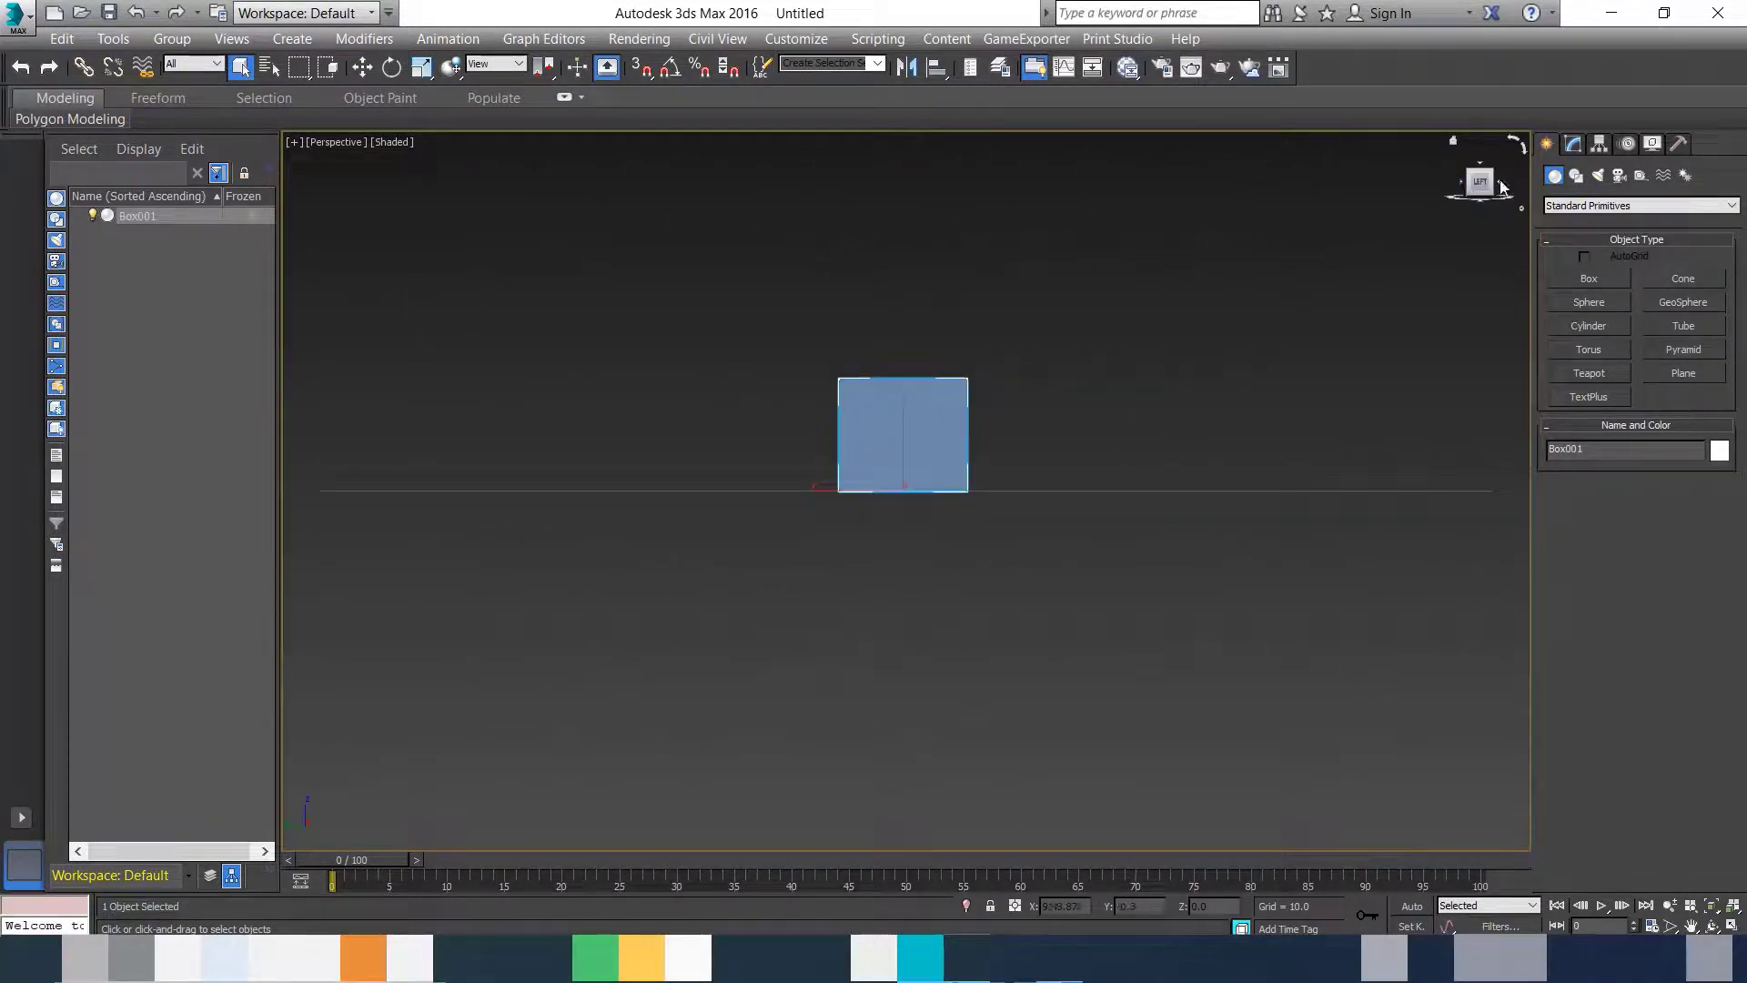
pyautogui.click(1501, 185)
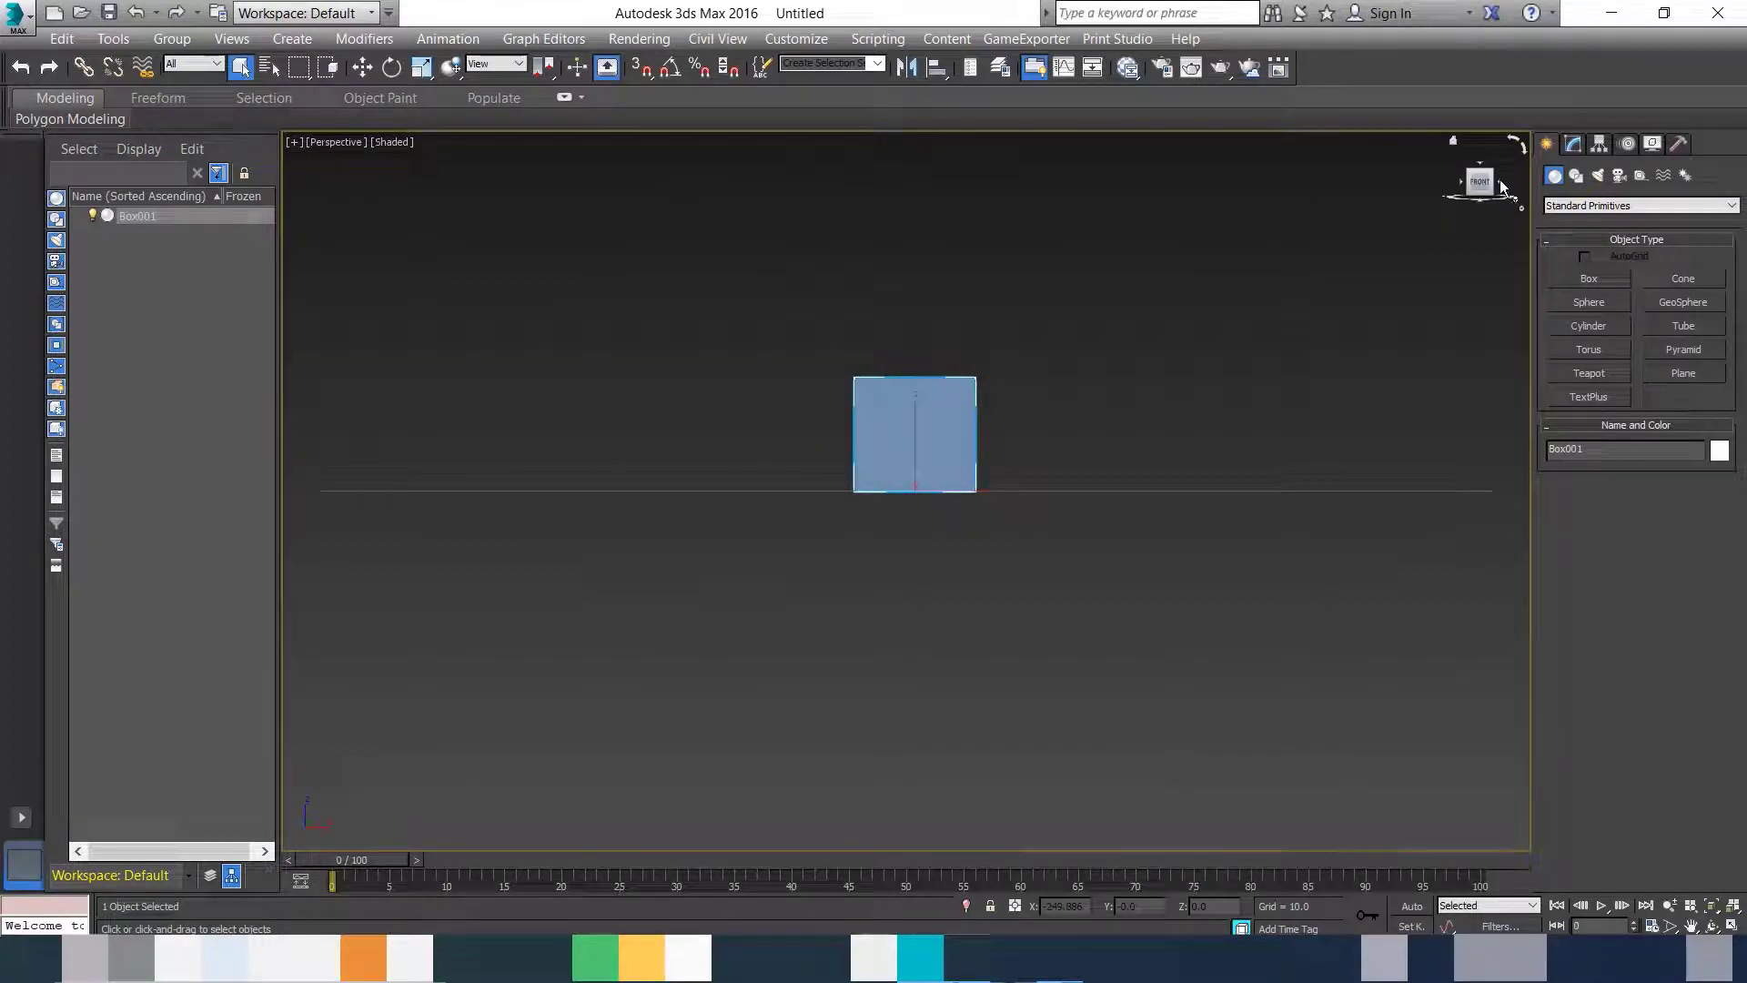
pyautogui.click(1500, 185)
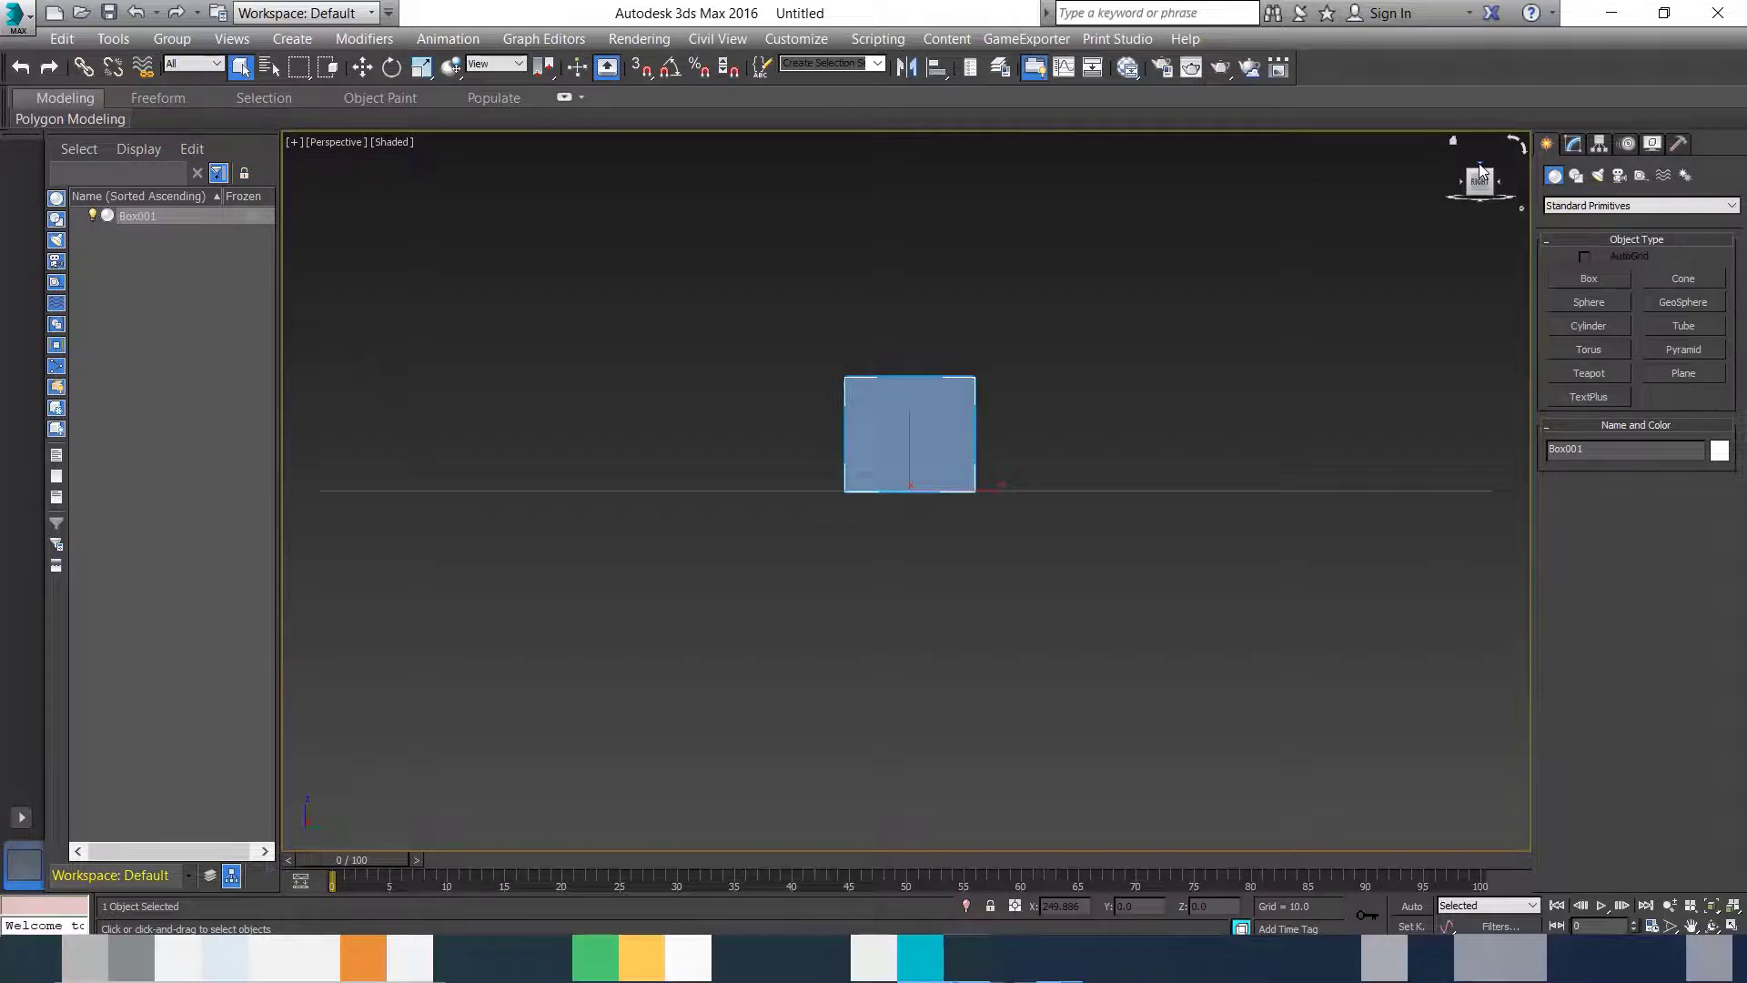
pyautogui.click(1479, 170)
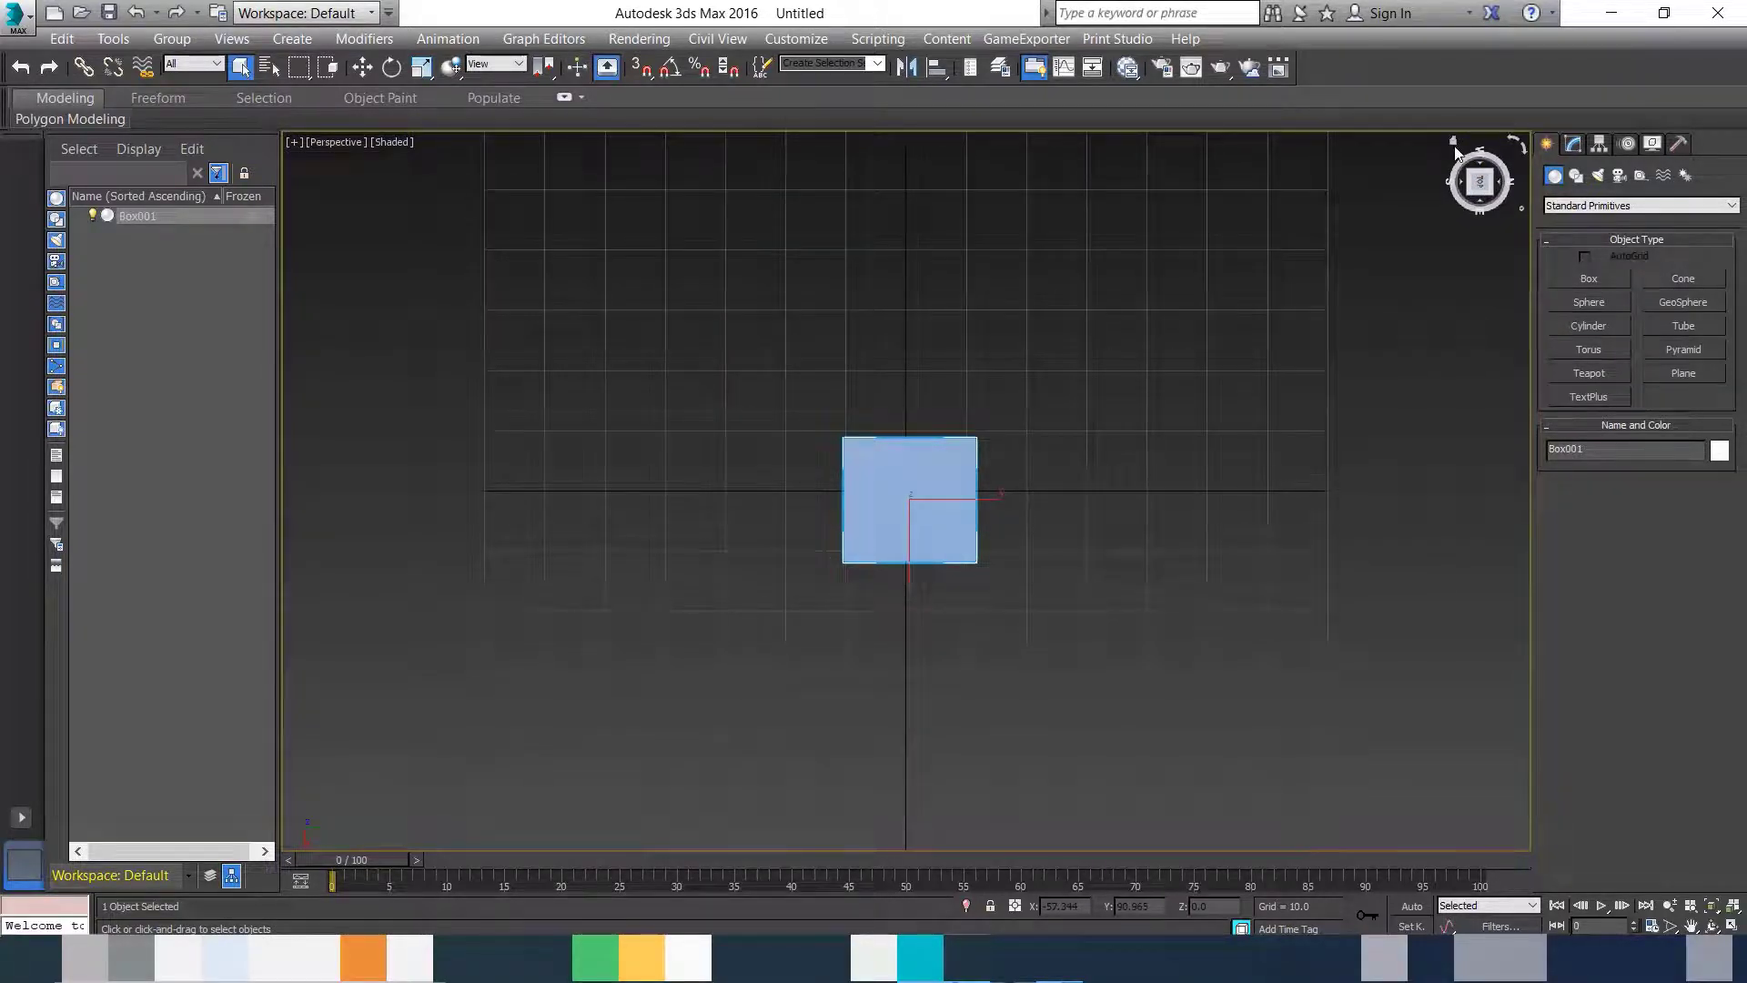
pyautogui.hotkey('ctrl', 'd')
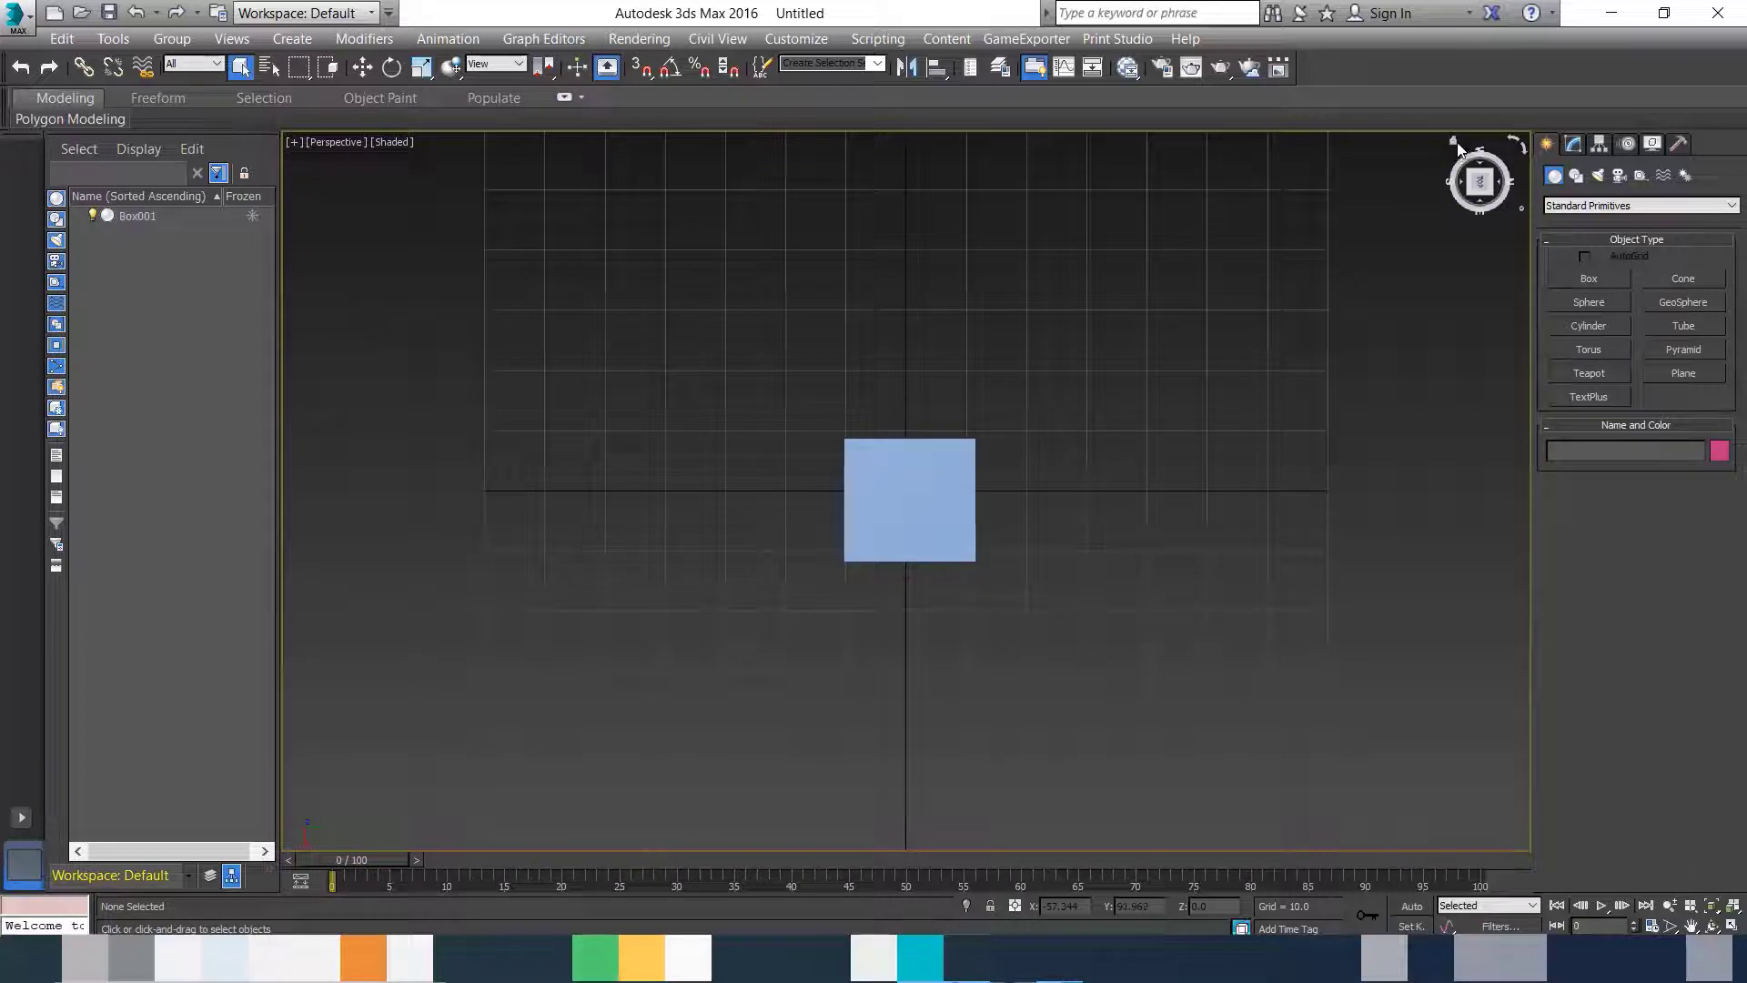
# Step: Reset to the ViewCube's angled home view and zoom in three wheel notches on the box
pyautogui.click(1454, 142)
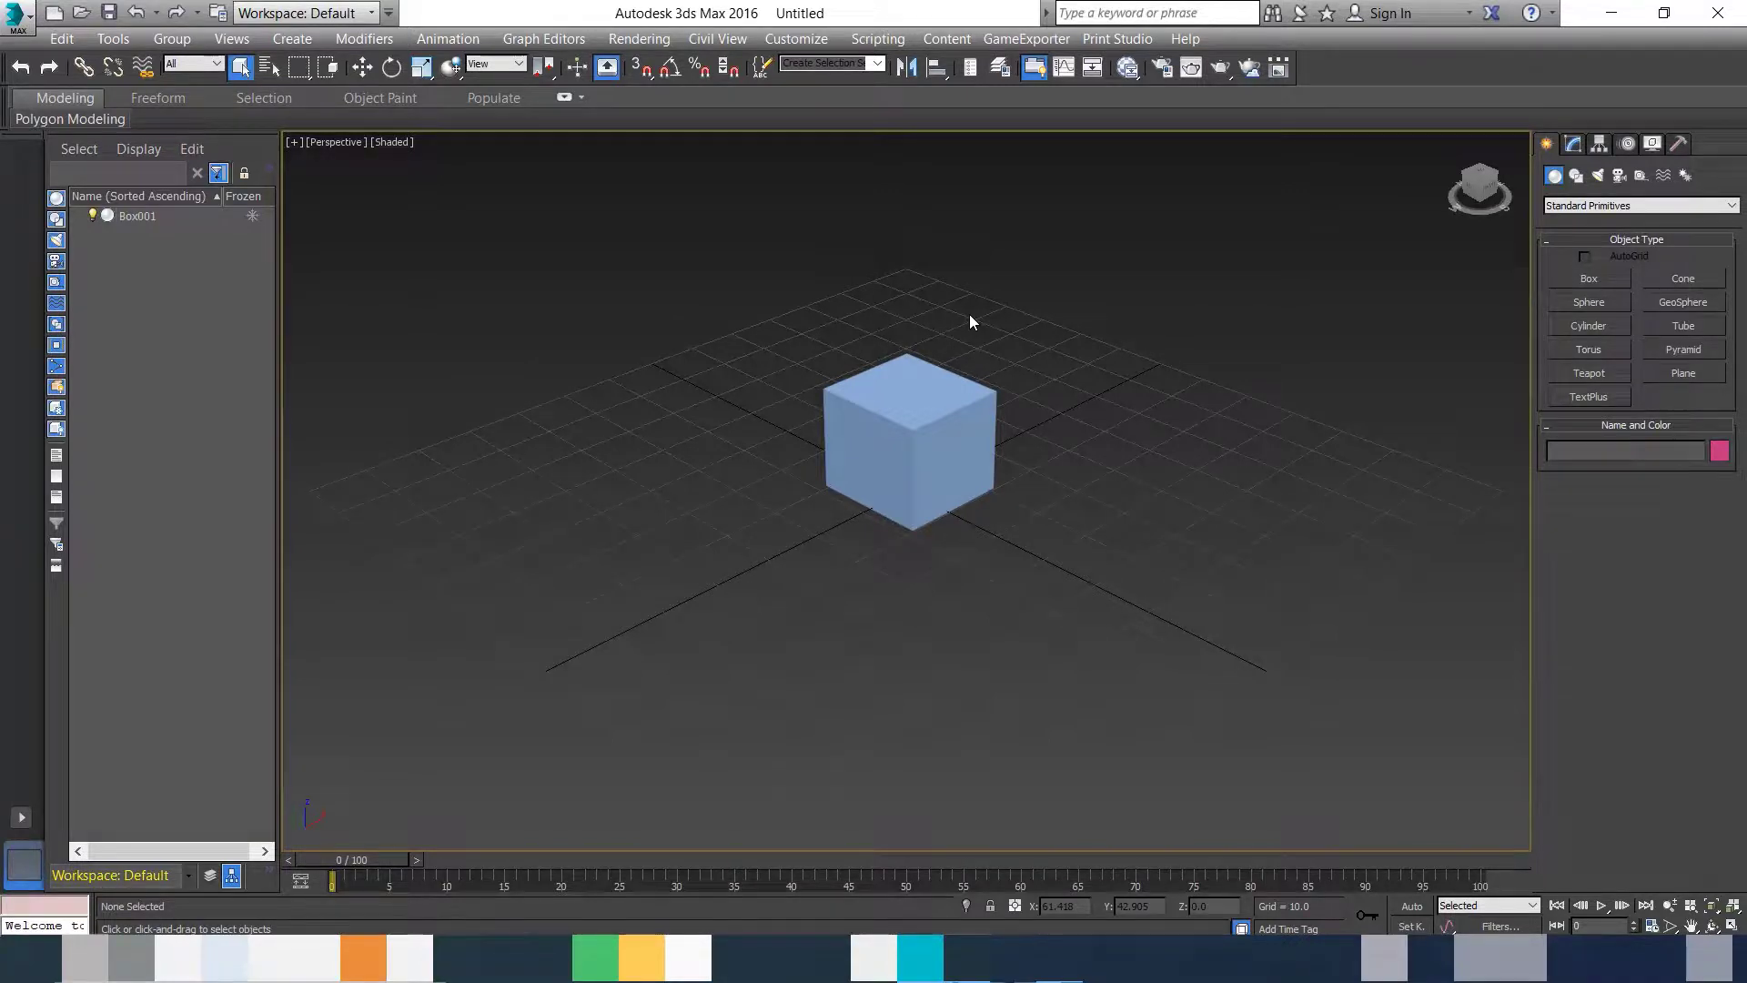
pyautogui.scroll(2, 954, 374)
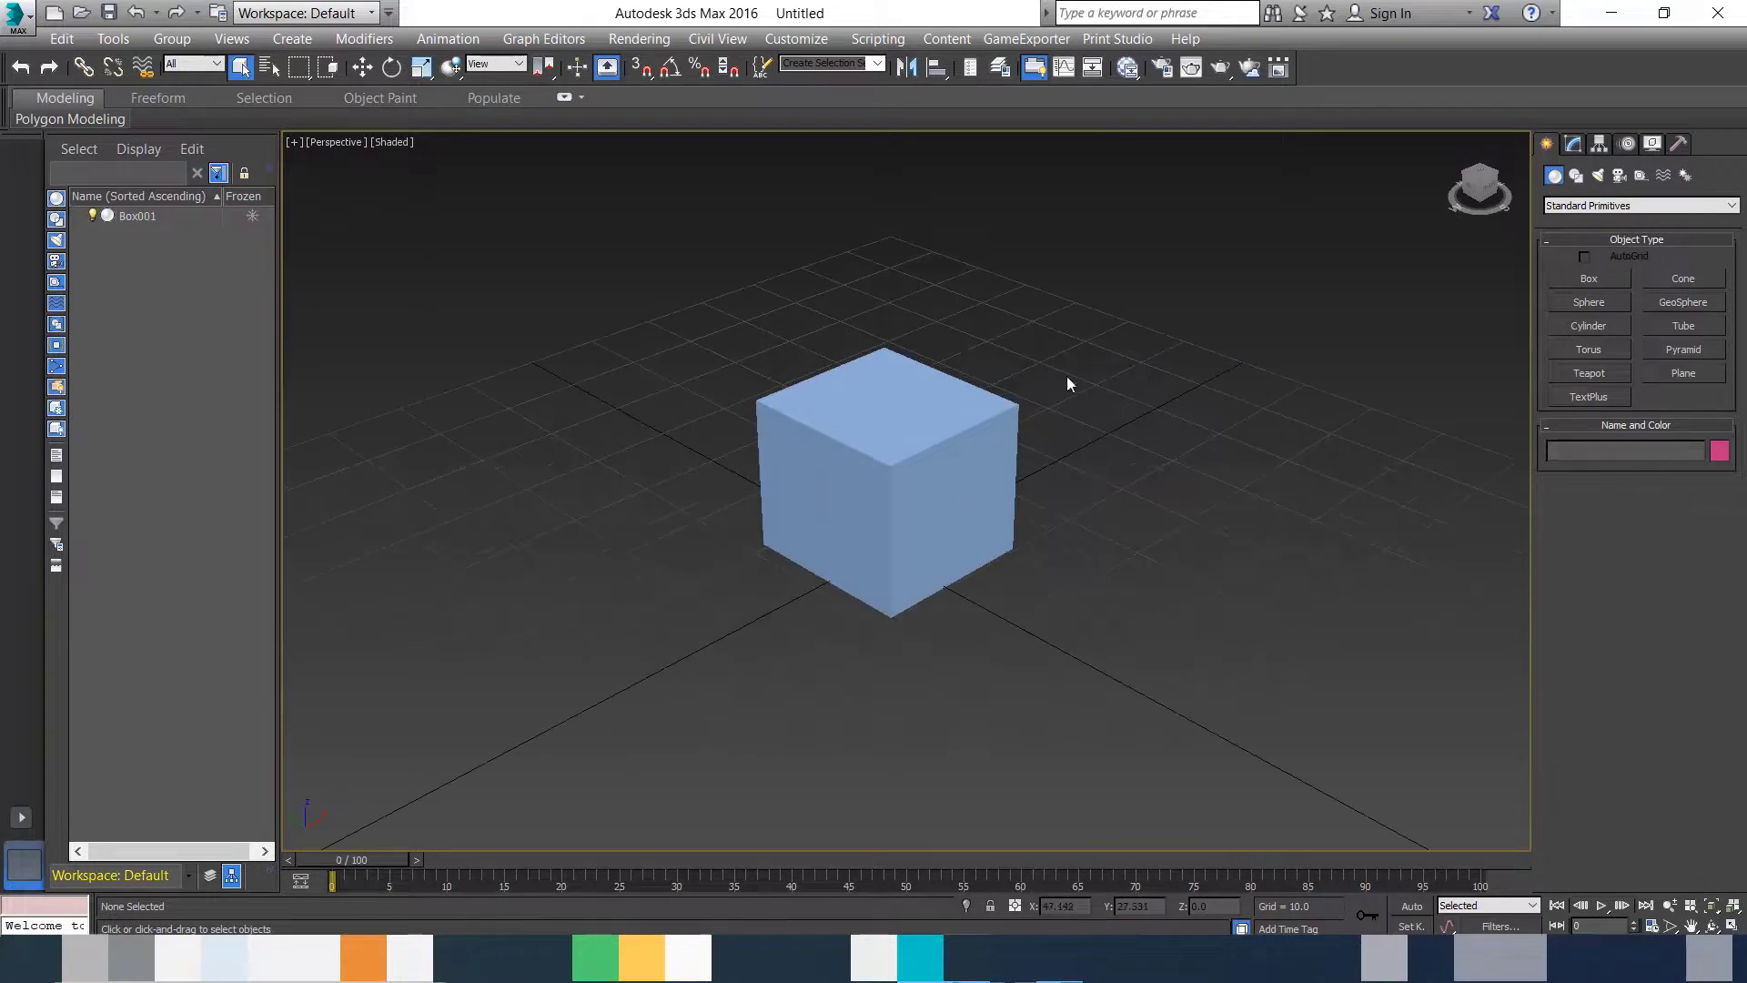